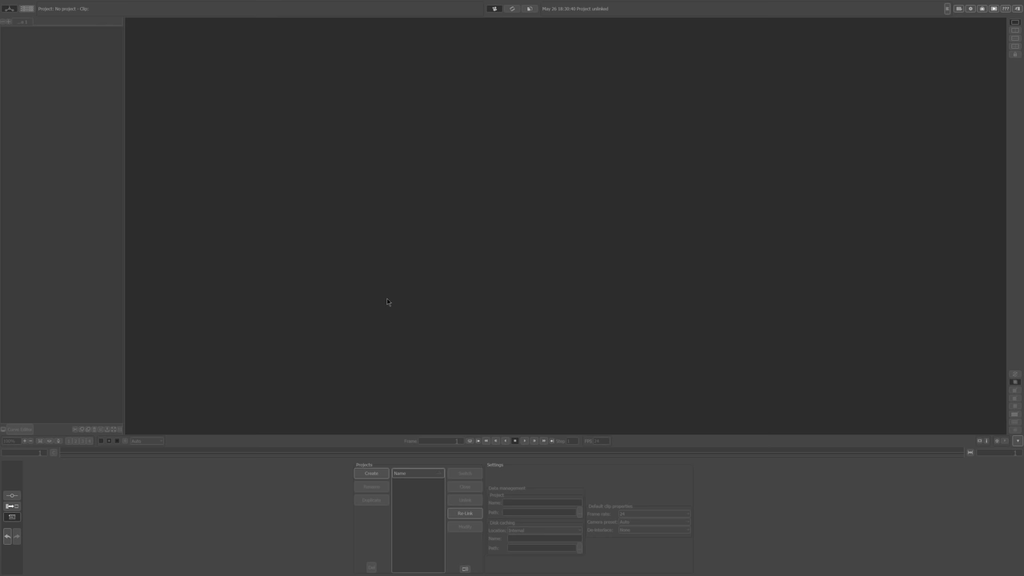
- Create a new project named 'Track'
left_click(383, 476)
type("Track 1")
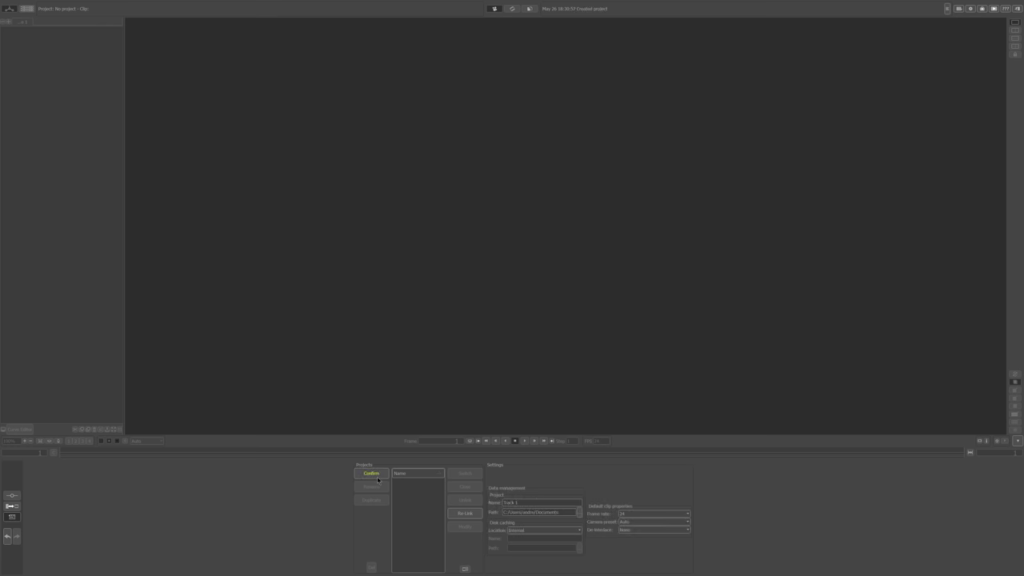
left_click(377, 478)
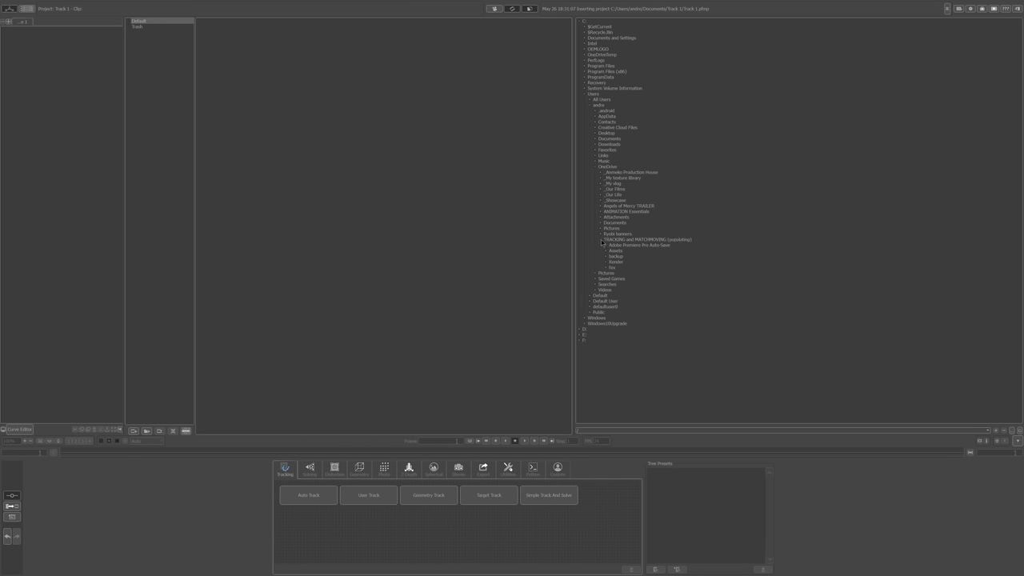
- Bring the Desk clip into the node tree and select its frame rate value
left_click_drag(639, 284, 56, 96)
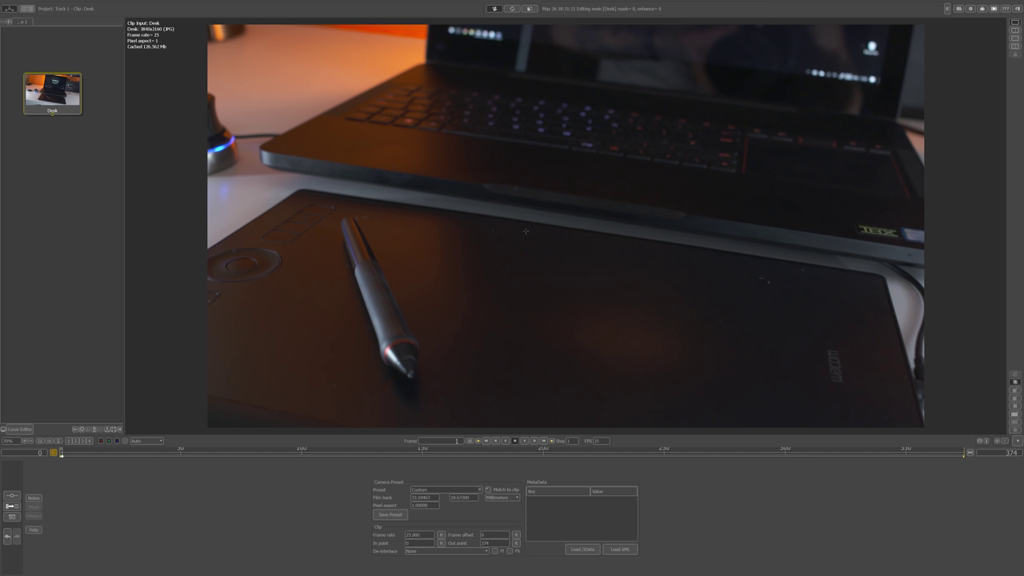
double_click(421, 534)
left_click_drag(420, 534, 413, 535)
- Add an Auto Track node to the Desk clip
right_click(55, 96)
mouse_move(86, 99)
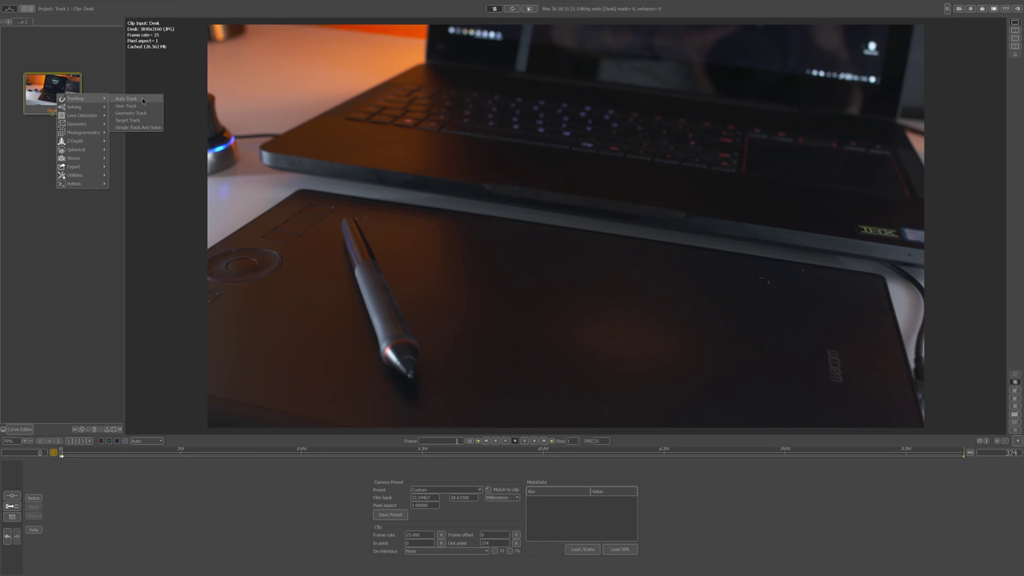
left_click(143, 100)
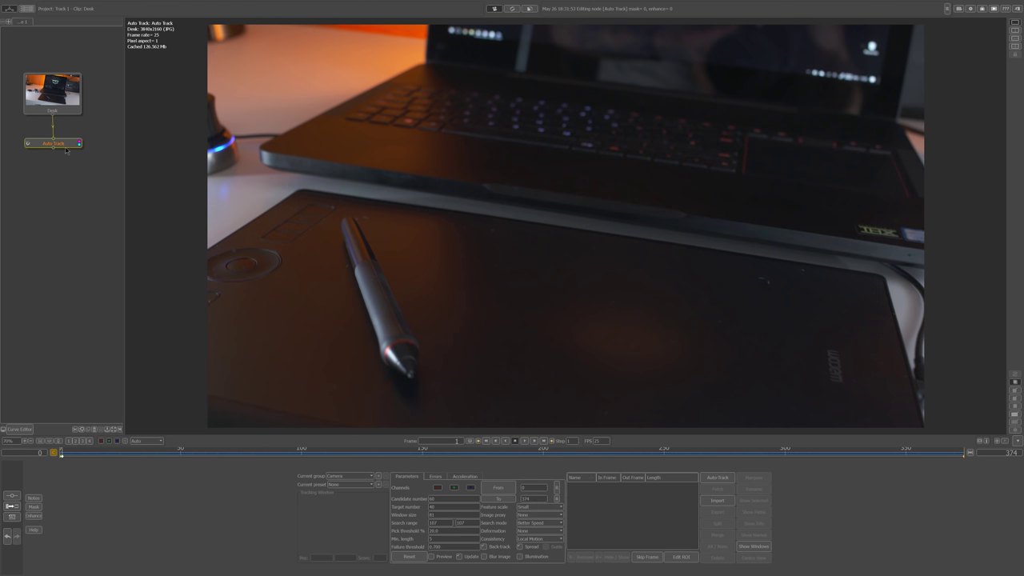
- Set search Better Accuracy, consistency Fixed Camera, deformation Rotation/Scale/Skew, then run Auto Track
left_click(546, 525)
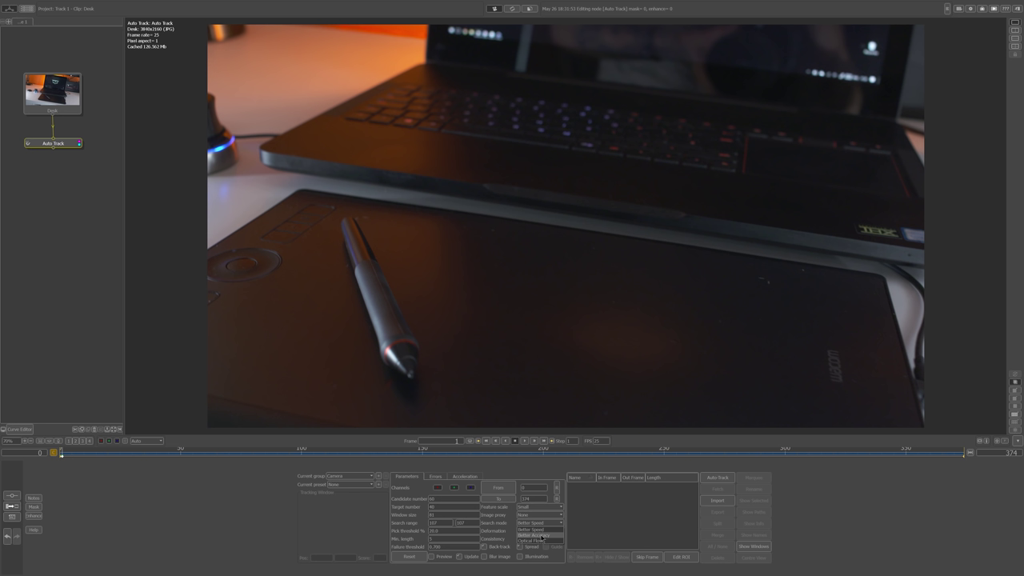
left_click(542, 534)
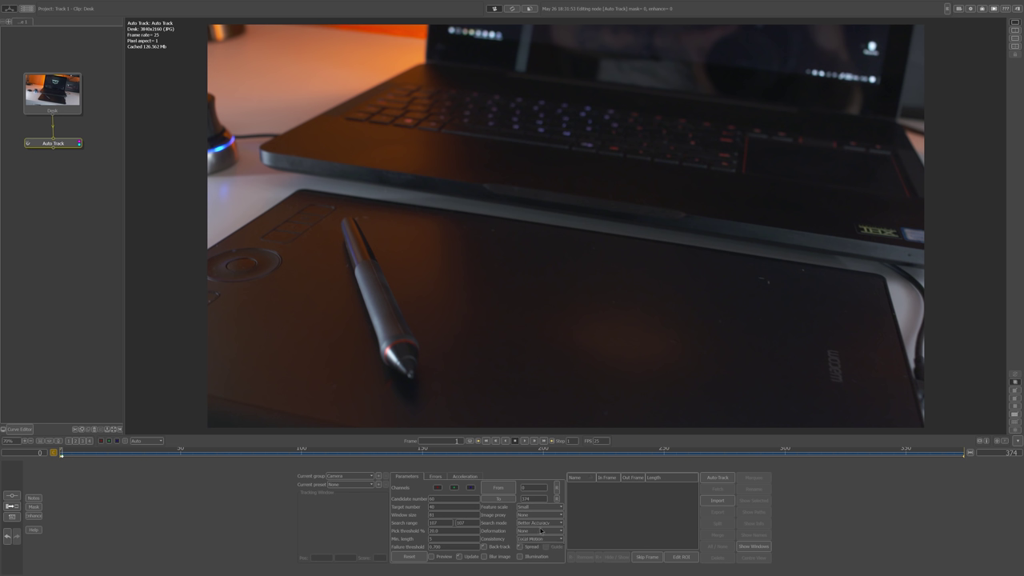
left_click(541, 538)
left_click(534, 552)
left_click(528, 531)
left_click(525, 537)
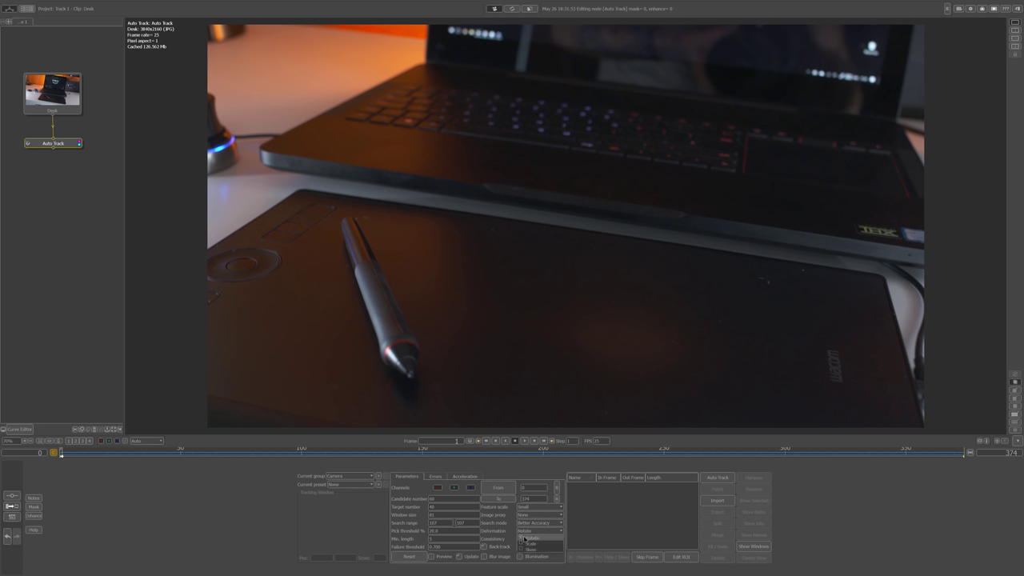
left_click(525, 544)
left_click(524, 549)
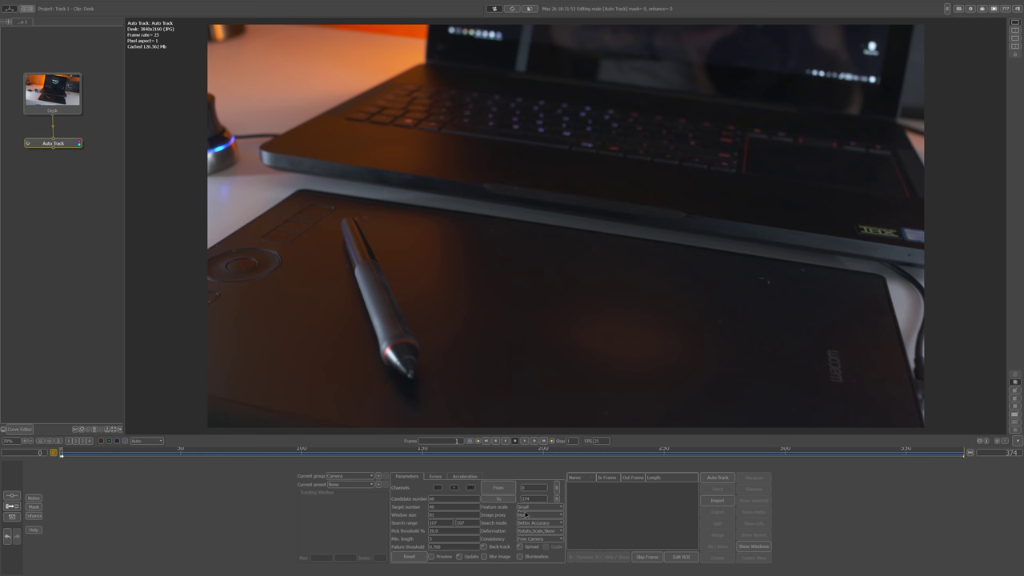
left_click(718, 480)
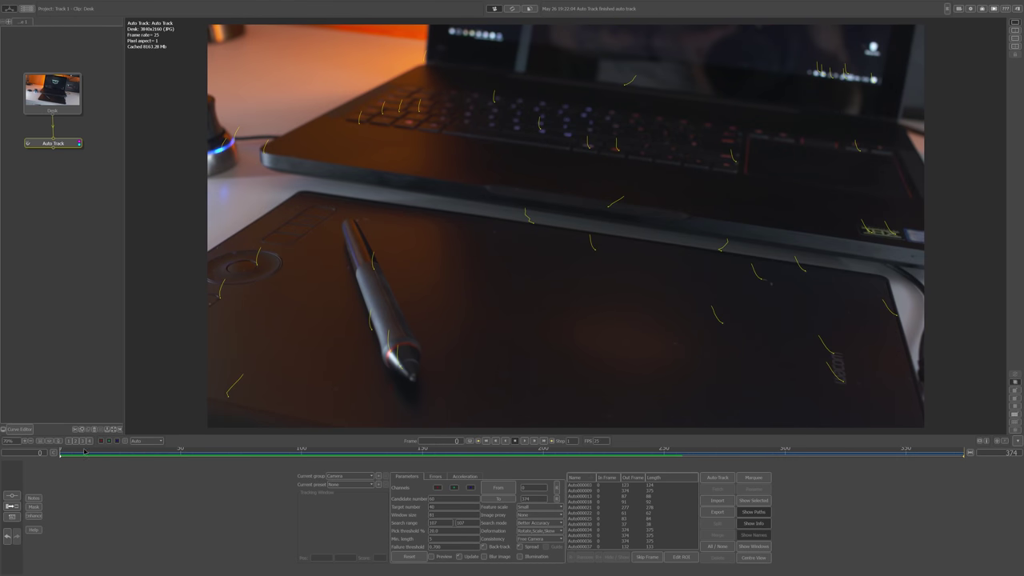
- Scrub the footage and delete bad tracks Auto000038, 041, 111, 021 and 018
left_click_drag(72, 453, 255, 457)
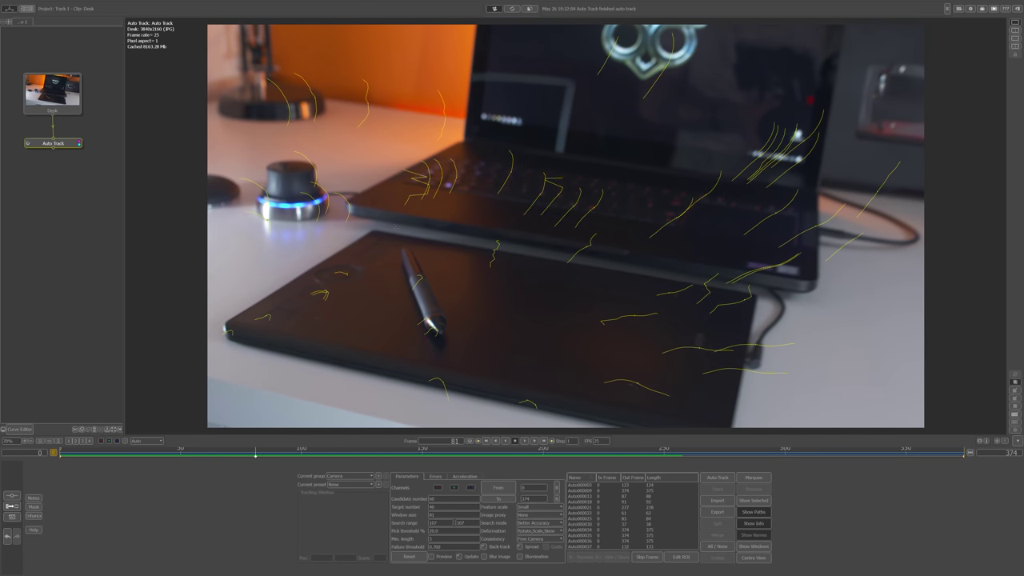
left_click(424, 187)
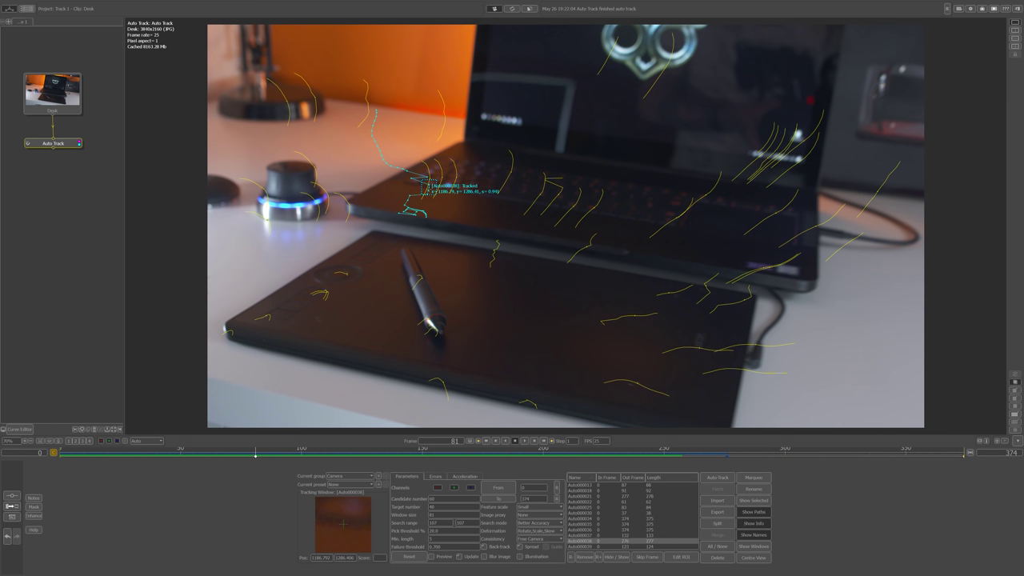
key("Delete")
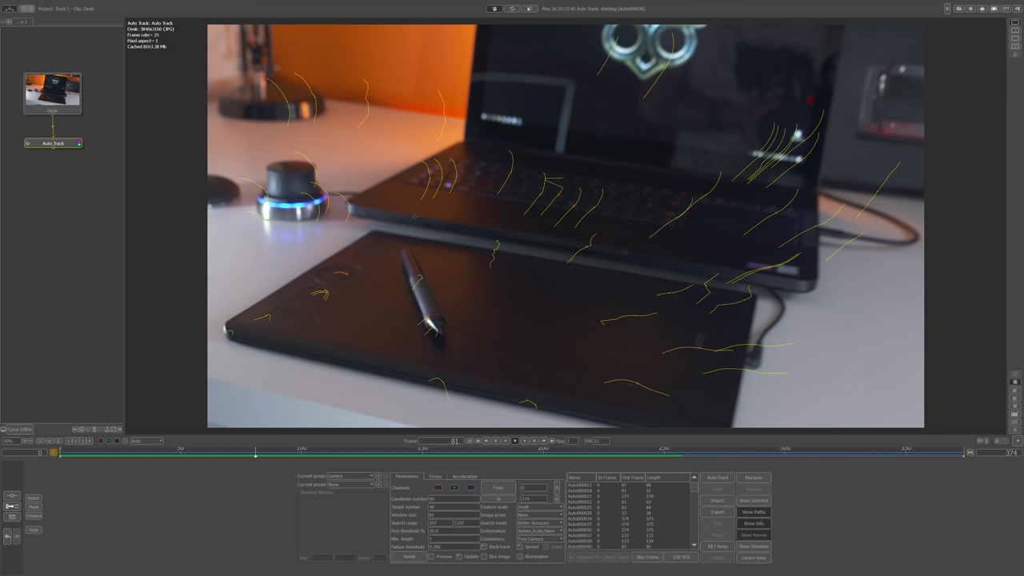
left_click(556, 194)
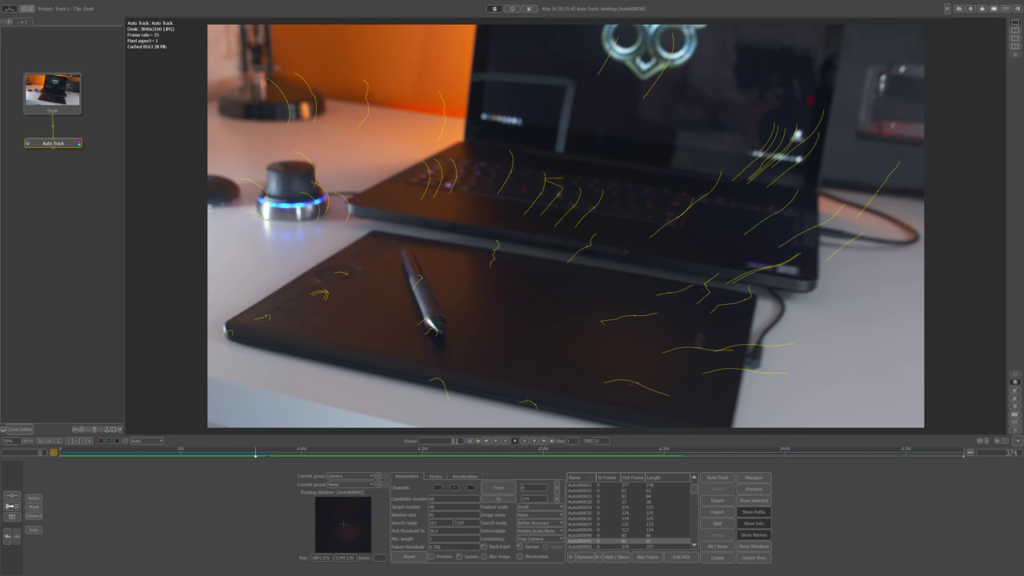
key("Delete")
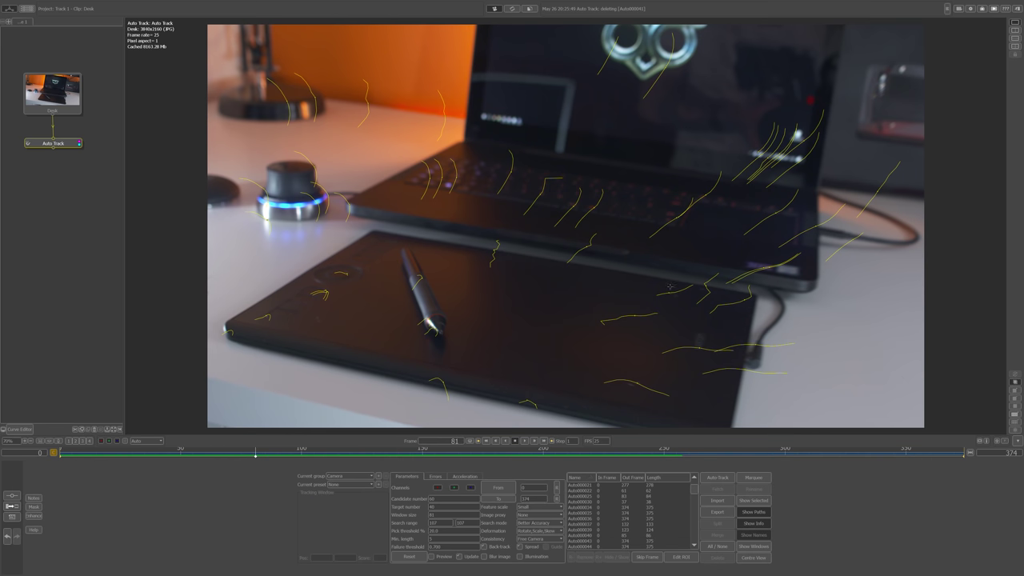
left_click(716, 281)
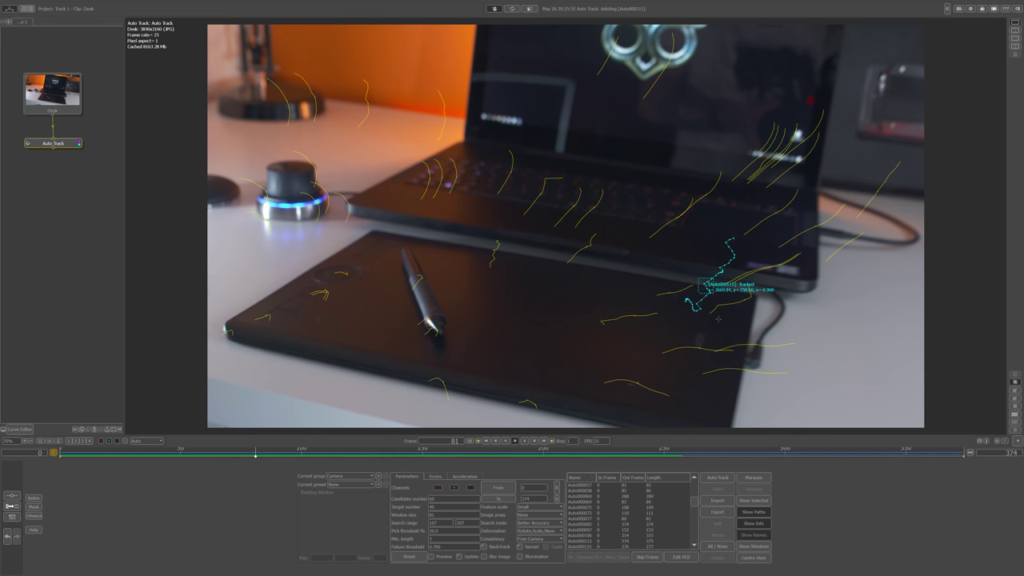
key("Delete")
left_click(743, 298)
key("Delete")
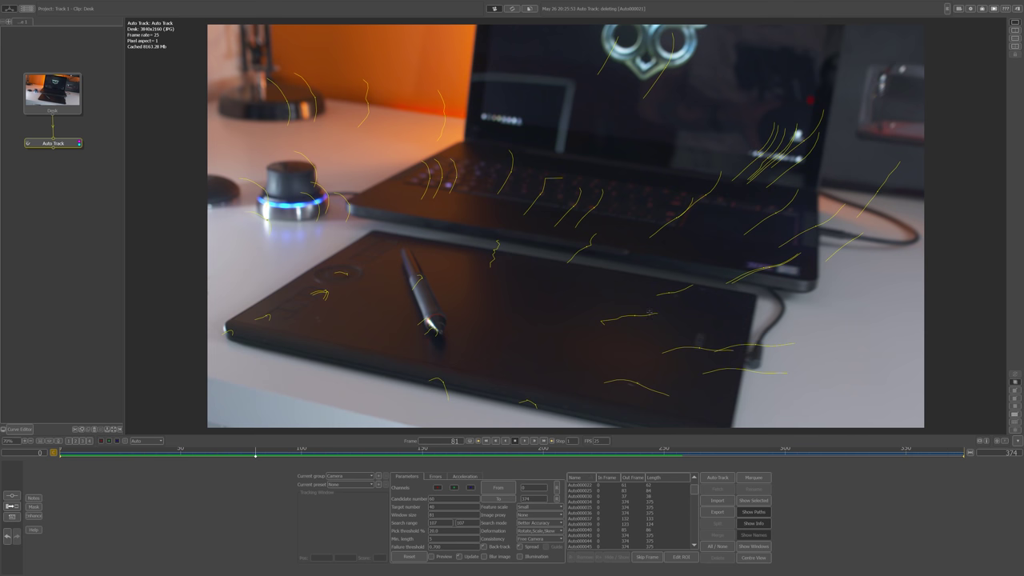
left_click(628, 316)
key("Delete")
- Delete Auto000121, the track beside the pen, and Auto000209, 225, 145, 197, 305, 216
left_click(580, 540)
key("Delete")
left_click(419, 275)
key("Delete")
left_click(530, 402)
key("Delete")
left_click(438, 375)
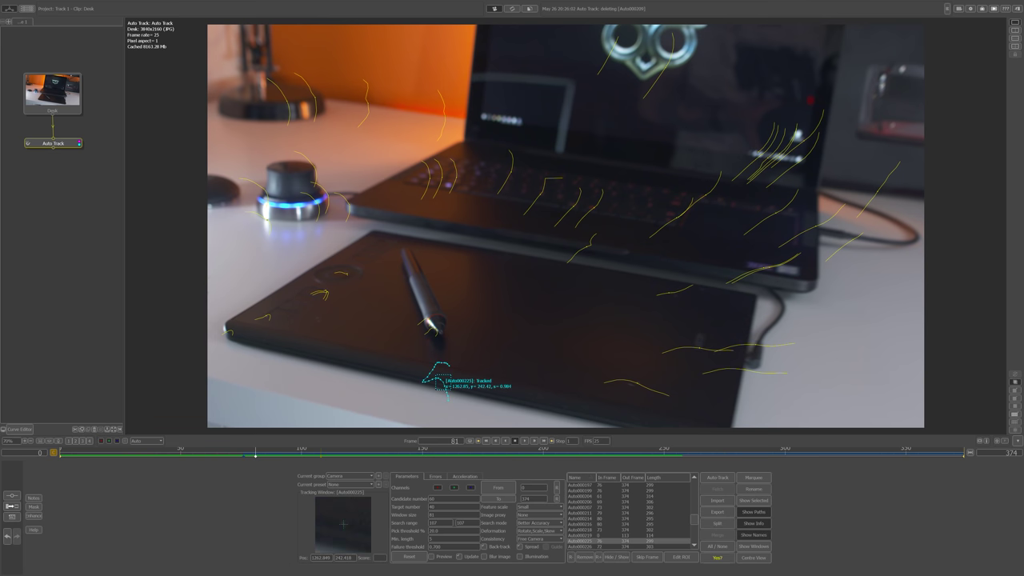
key("Delete")
key("Delete")
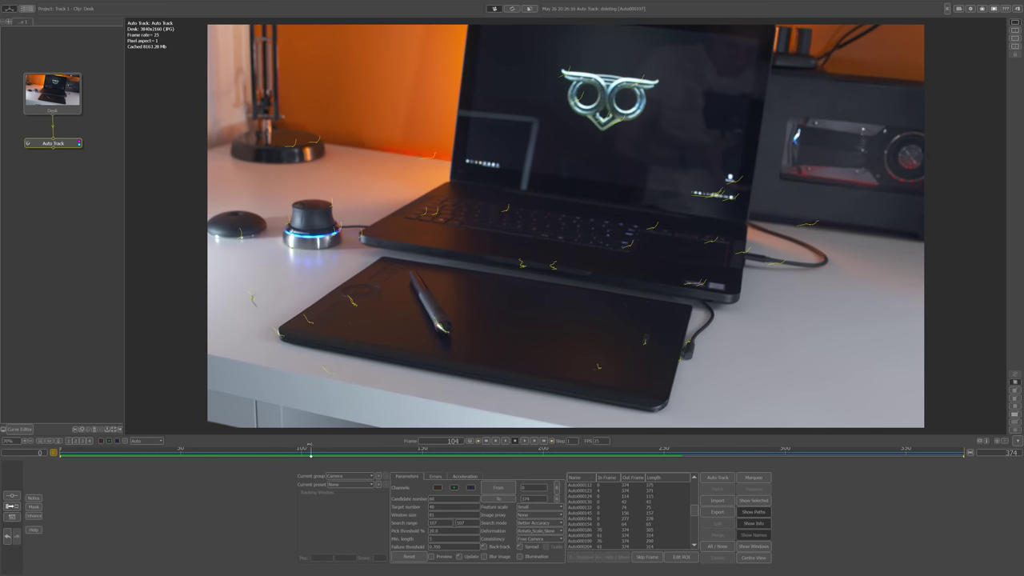
left_click(526, 286)
key("Delete")
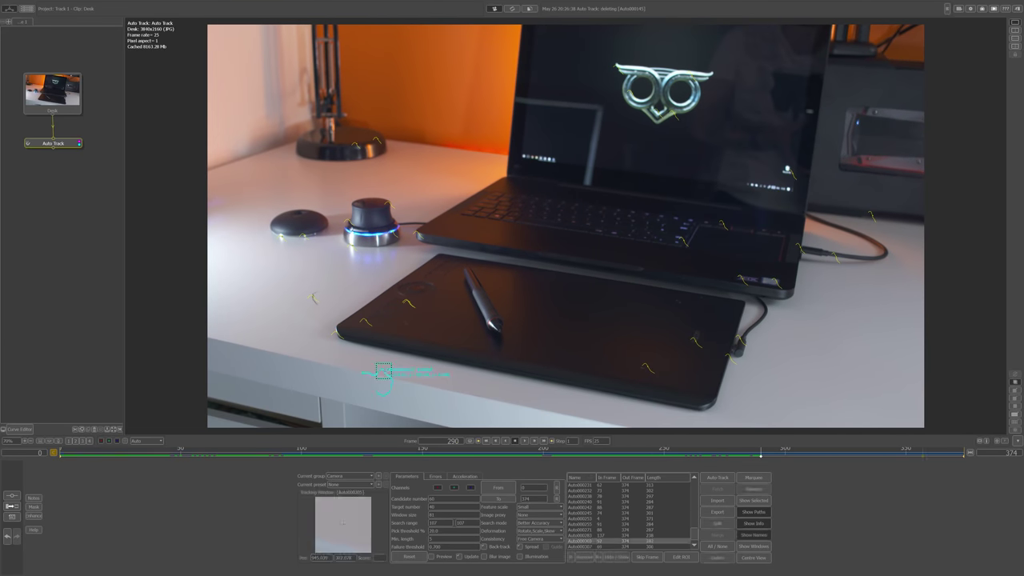
key("Delete")
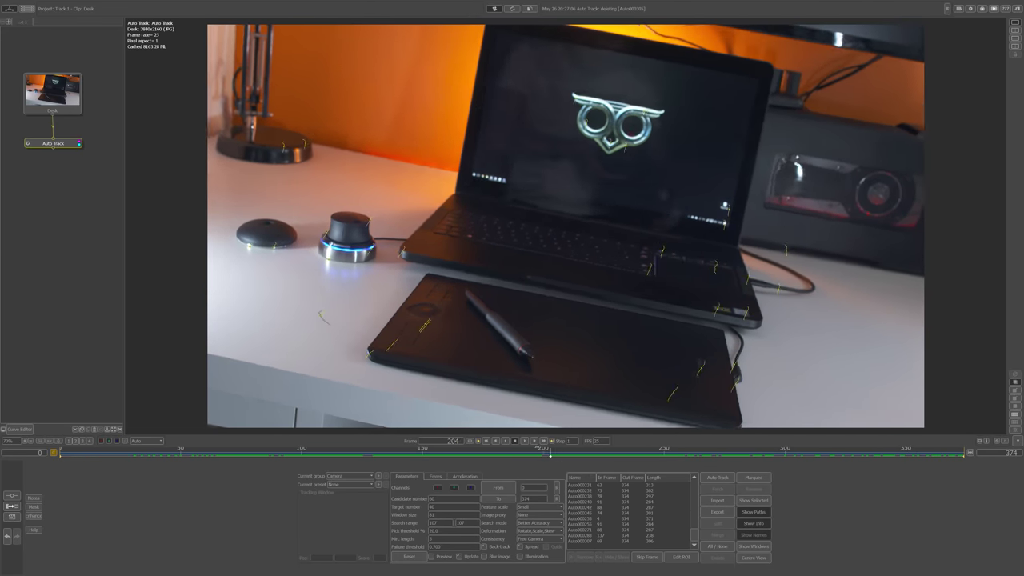
left_click(364, 353)
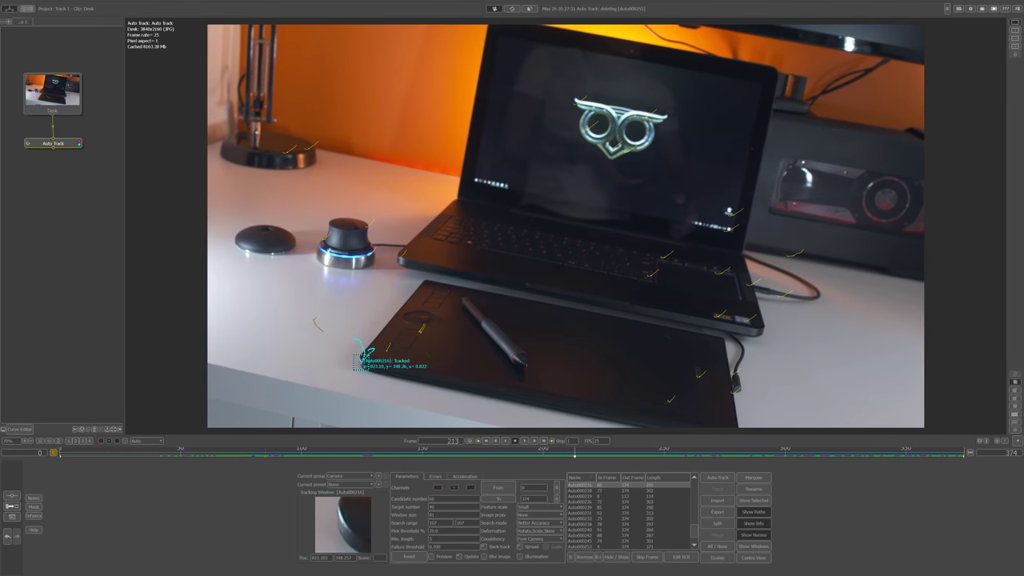
key("Delete")
- Play to frame 310, centre the view on Auto000226, and return to frame 88
key("space")
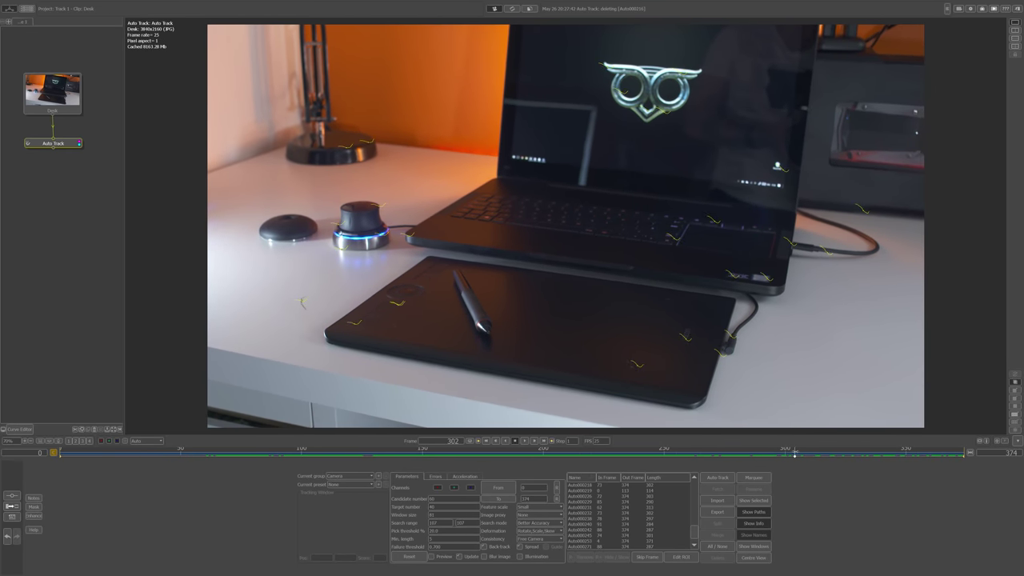
key("space")
left_click(630, 357)
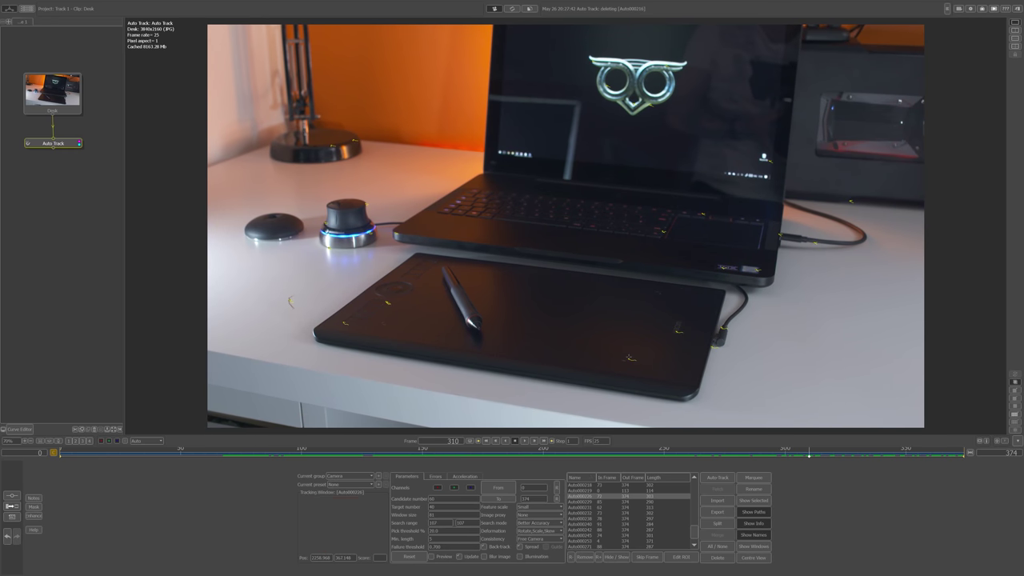
left_click(744, 558)
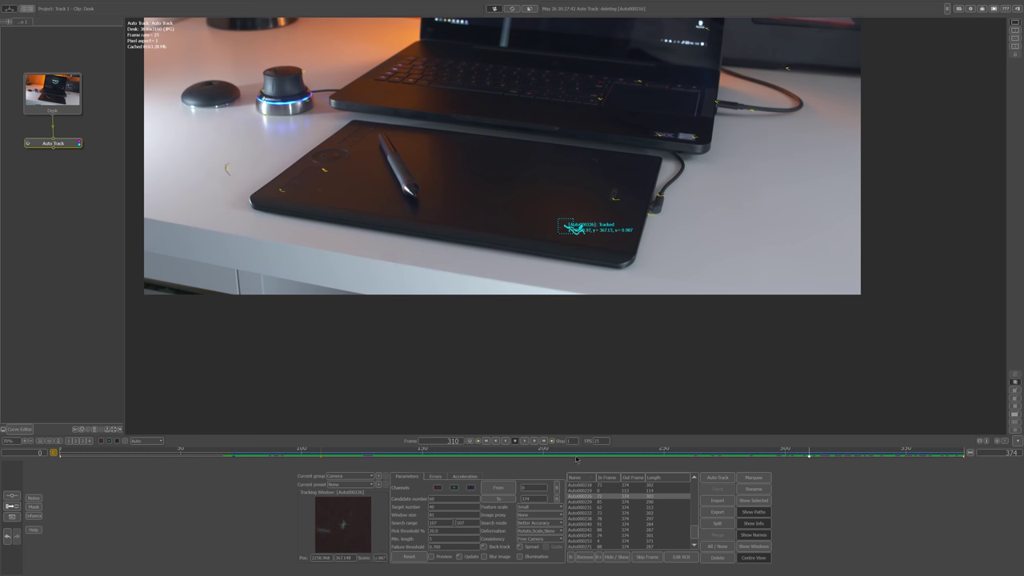
left_click_drag(576, 458, 707, 451)
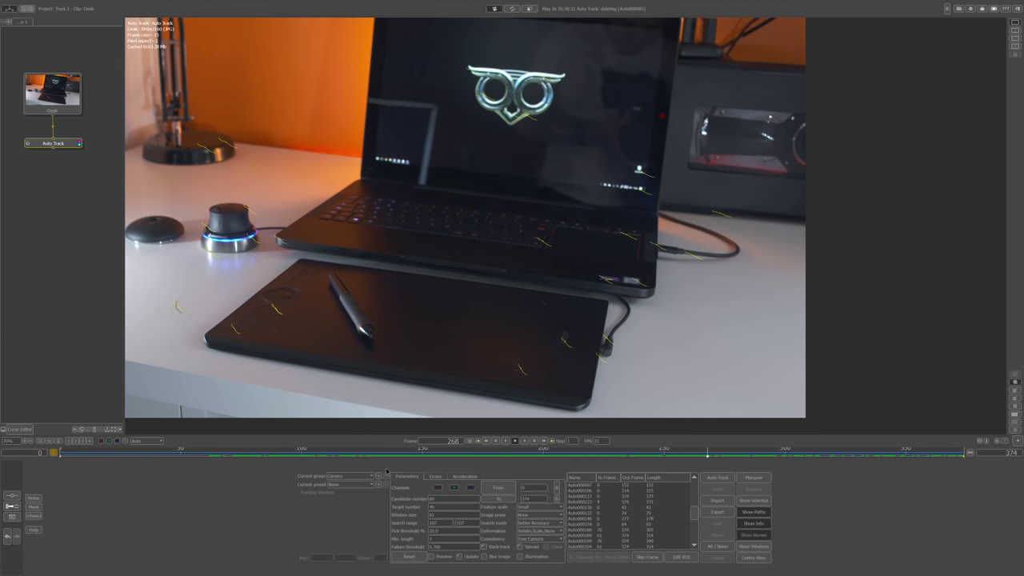
- Show the Errors graph fitted to the full frame range and trim high-error track sections
left_click(434, 476)
mouse_move(453, 549)
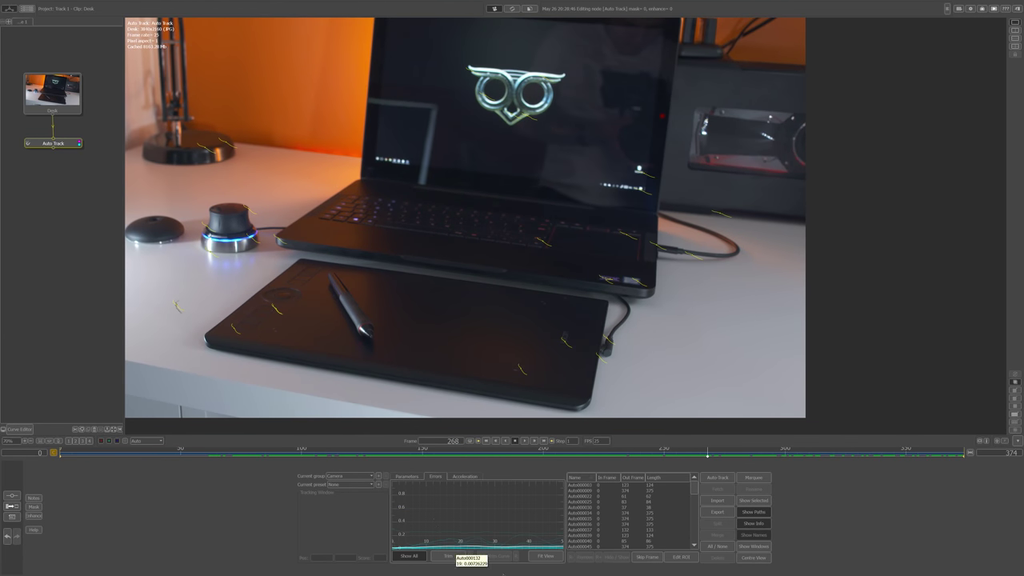
left_click(545, 555)
mouse_move(404, 509)
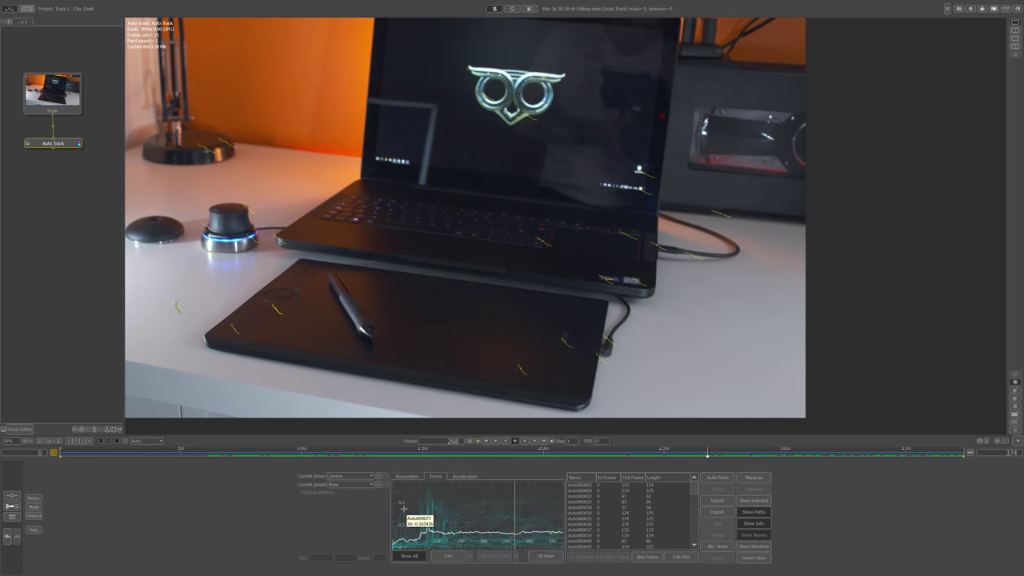
mouse_move(454, 531)
left_click(445, 559)
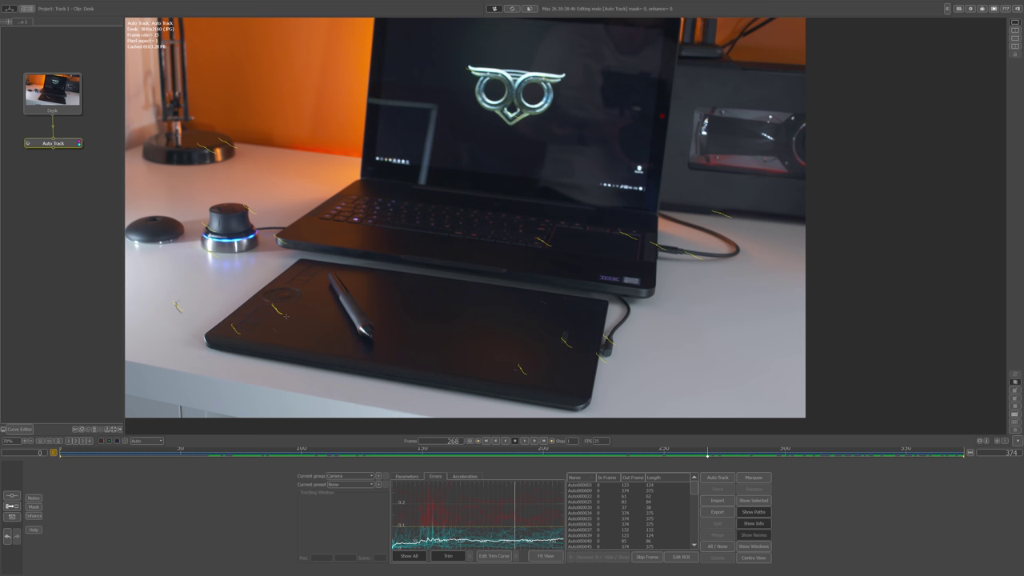
- Add a Camera Solver after Auto Track, leaving translation smoothing and motion options unchanged
right_click(46, 144)
mouse_move(77, 159)
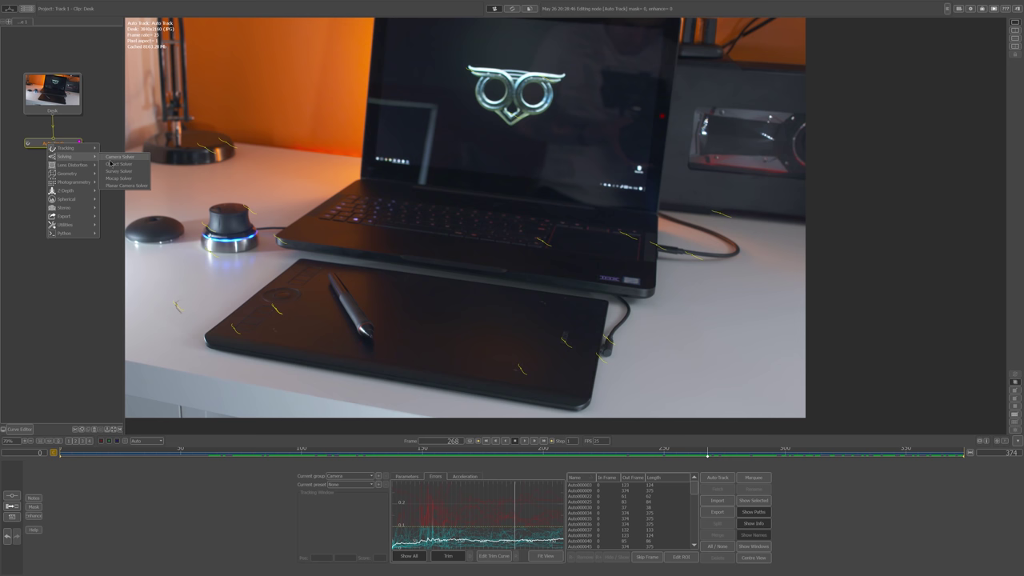
left_click(119, 157)
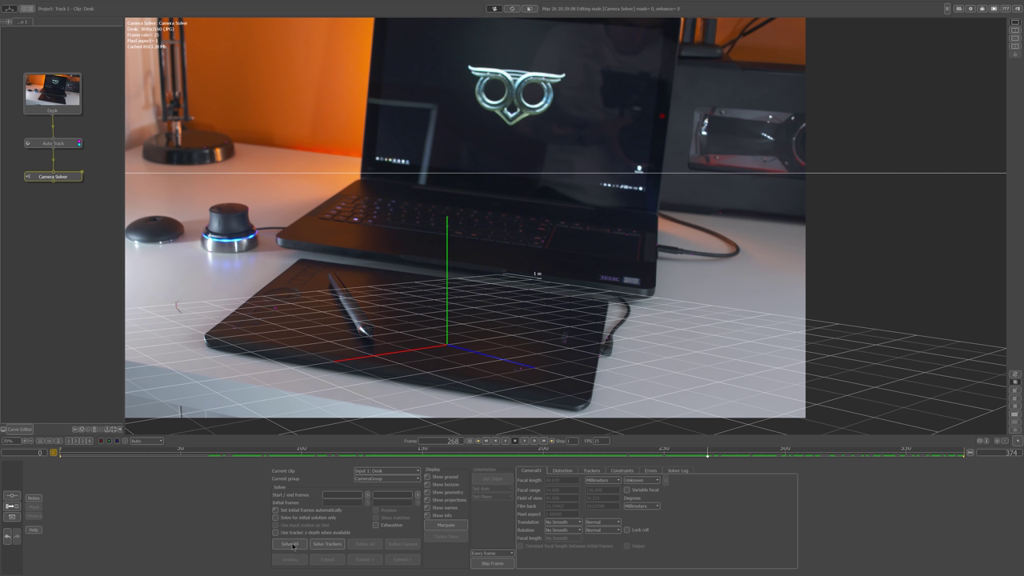
left_click(566, 525)
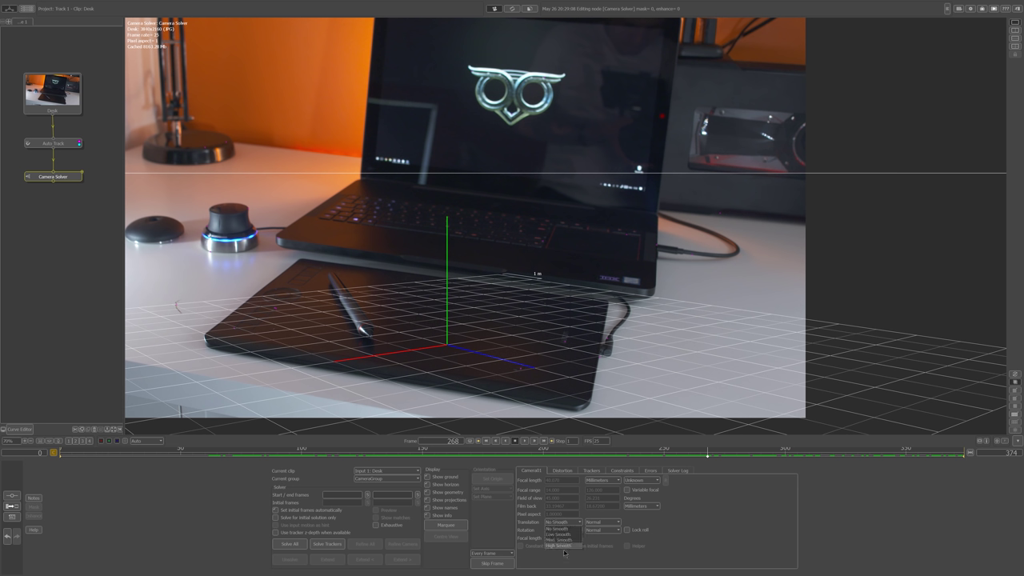
left_click(604, 521)
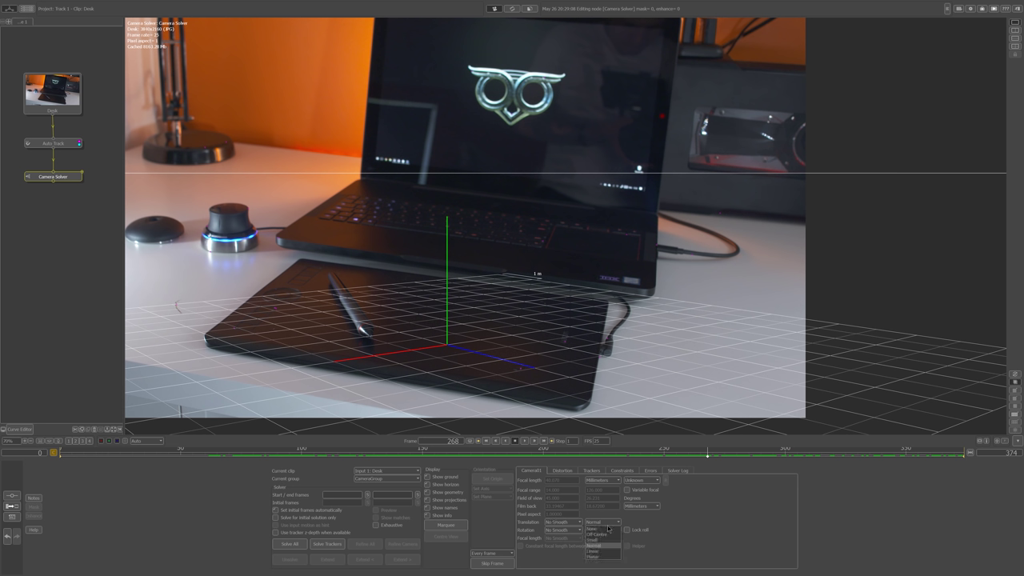
left_click(534, 524)
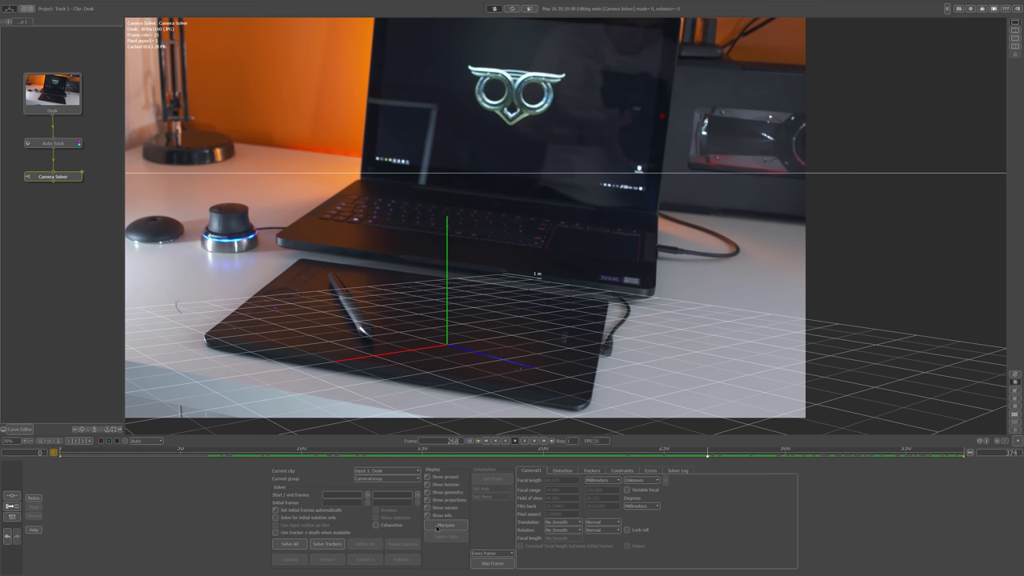
- Solve the camera and set the scene origin at the chosen tracker
left_click(290, 543)
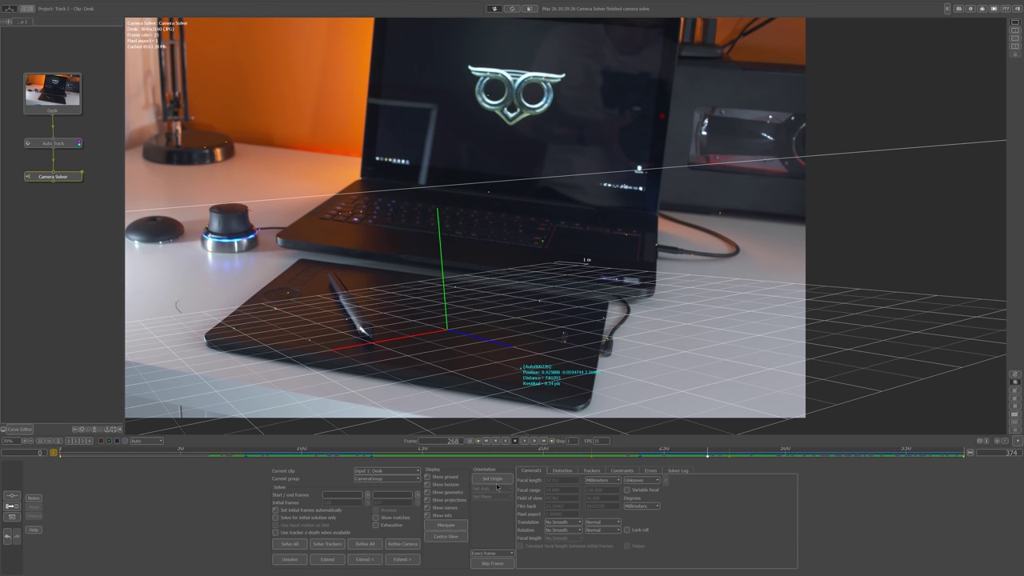
left_click(491, 478)
left_click(148, 449)
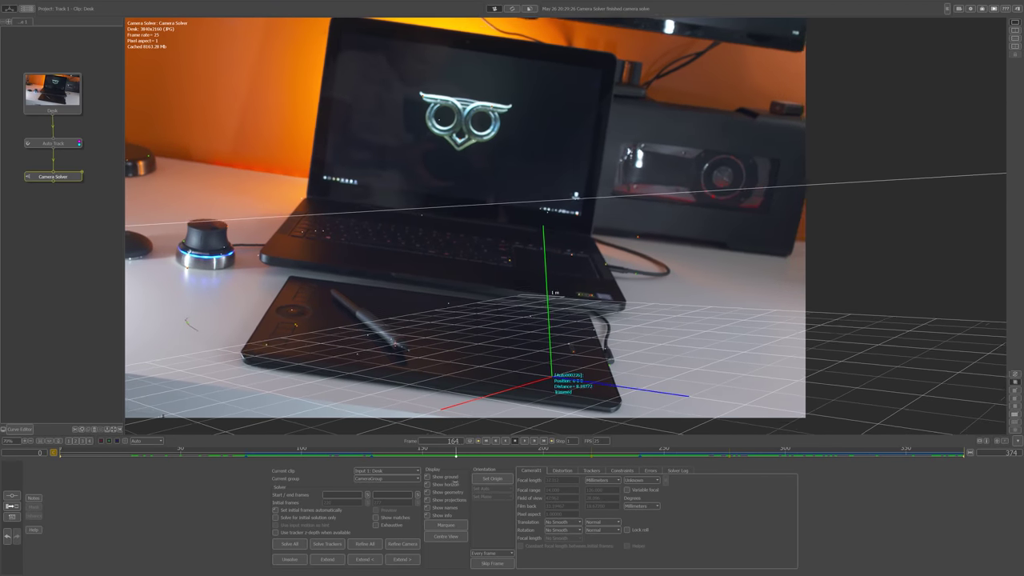
- Delete the Camera Solver node and remove unwanted tracks in Auto Track
key("Delete")
double_click(64, 145)
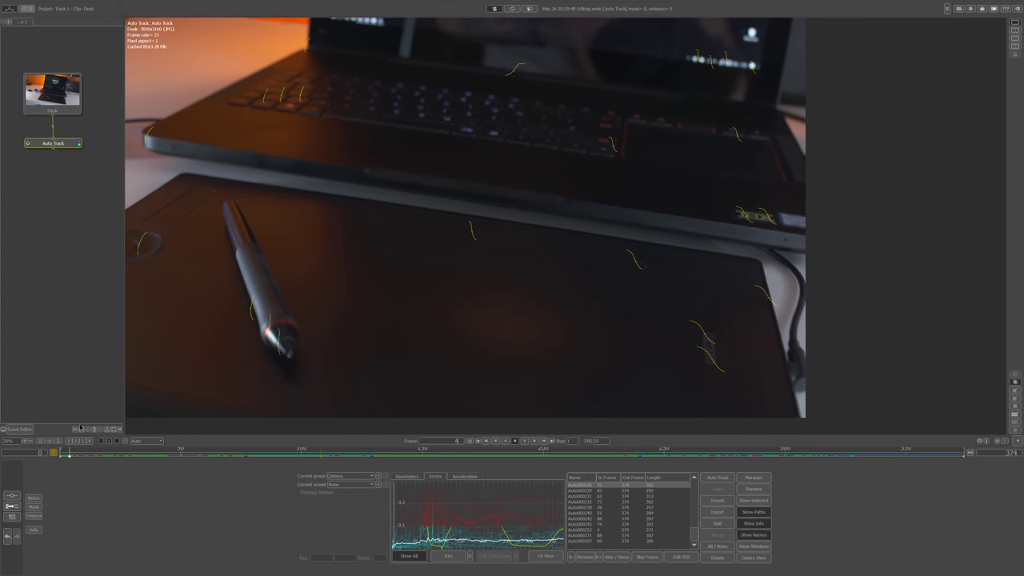
key("Delete")
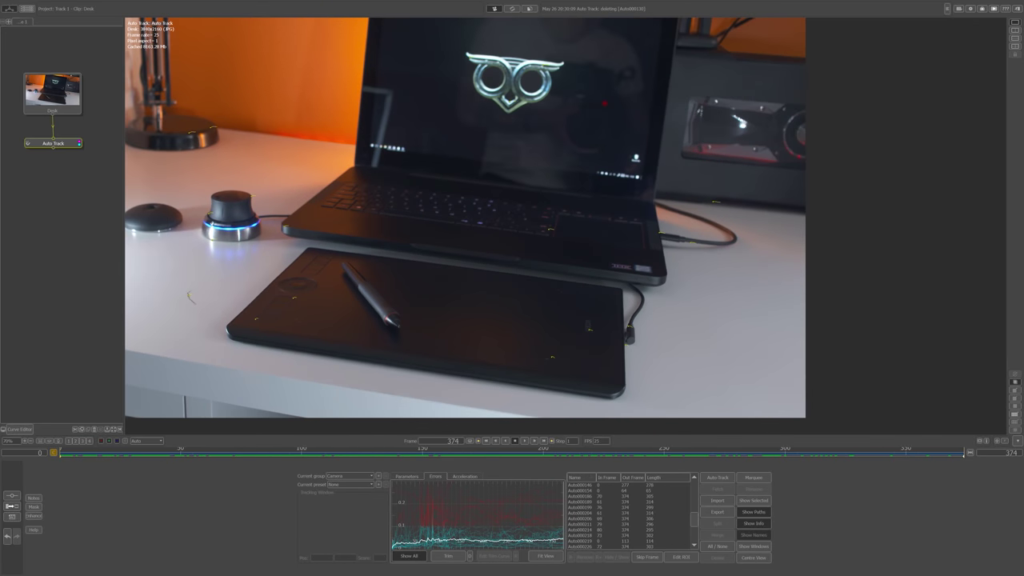
- Add a User Track node after Auto Track
right_click(64, 145)
mouse_move(83, 149)
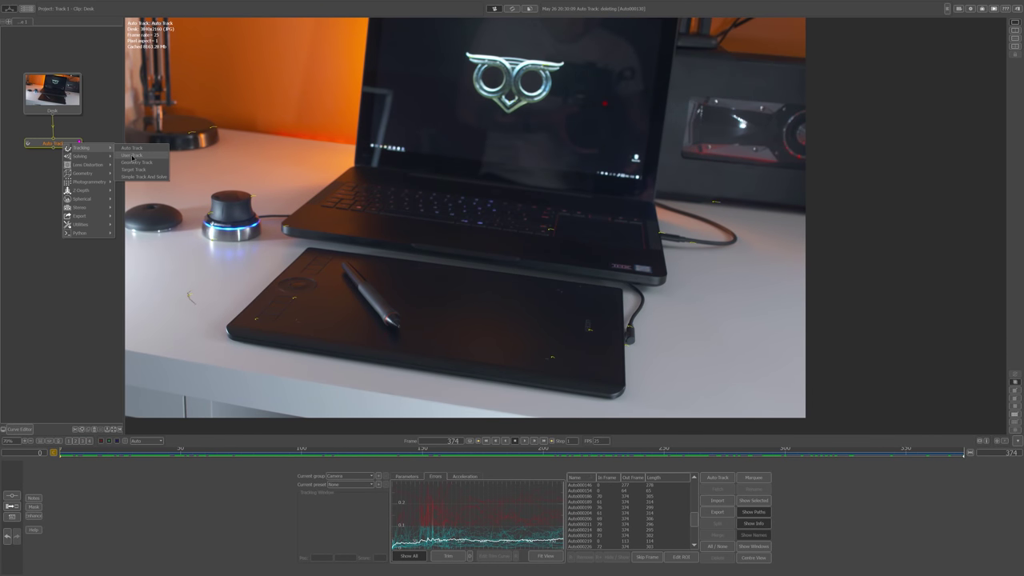
left_click(133, 156)
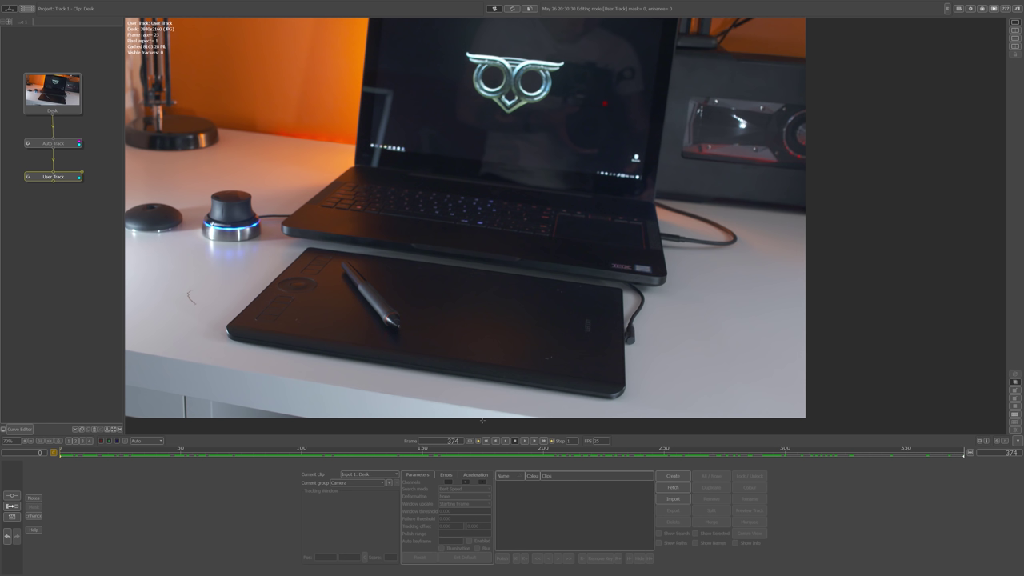
- Place Tracker0001 at the tablet's right corner and track it backward through the clip
left_click(673, 477)
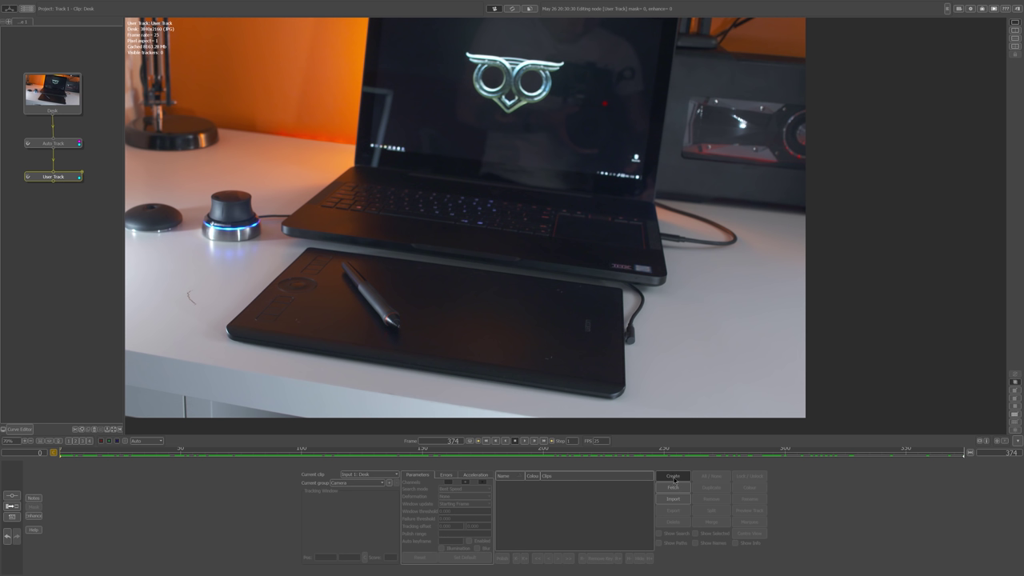
left_click(560, 291)
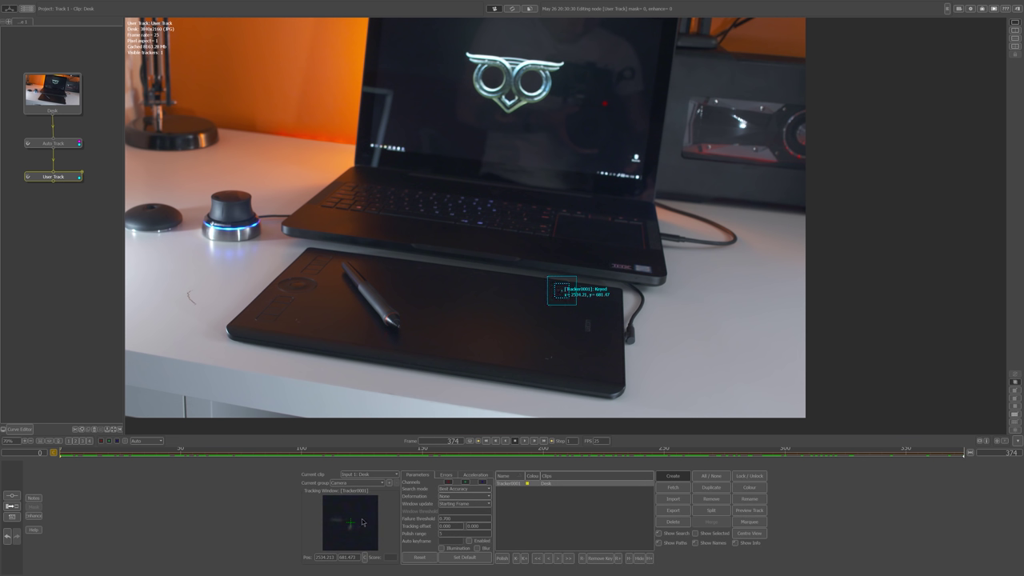
left_click_drag(362, 516, 367, 522)
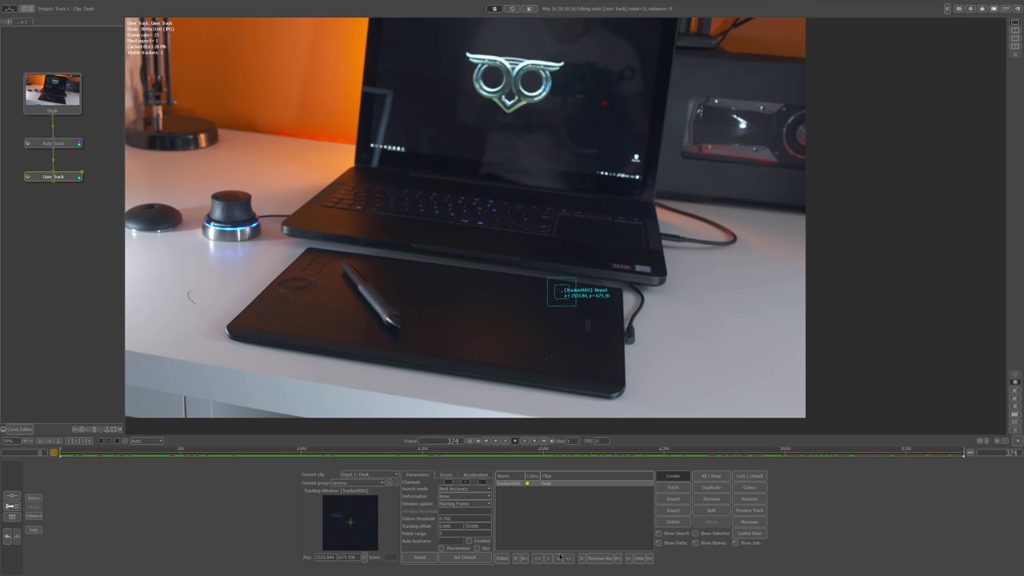
left_click(542, 559)
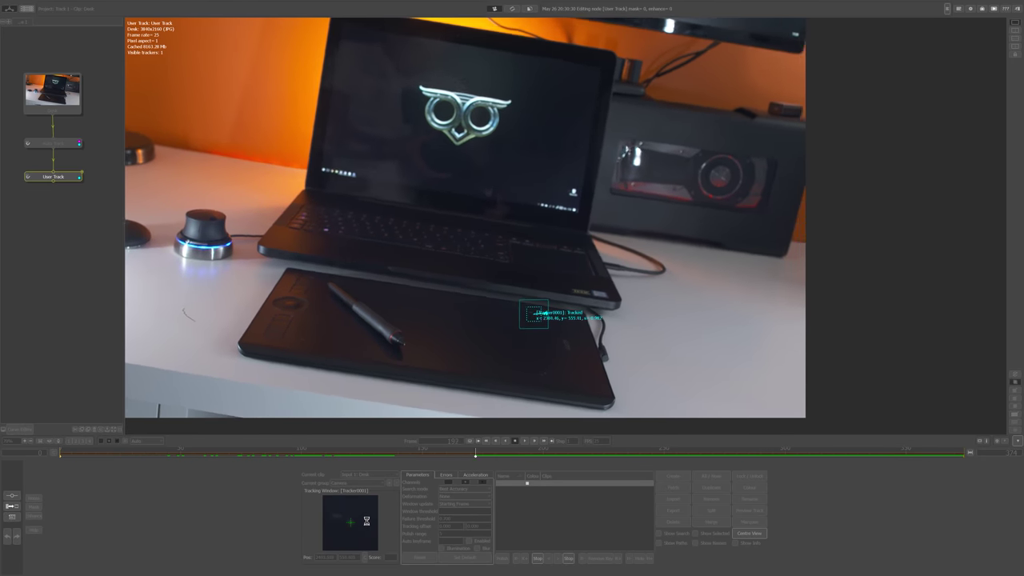
left_click(537, 558)
- Re-key the tracker onto its feature around frame 86 and resume backward tracking
left_click_drag(315, 454, 233, 472)
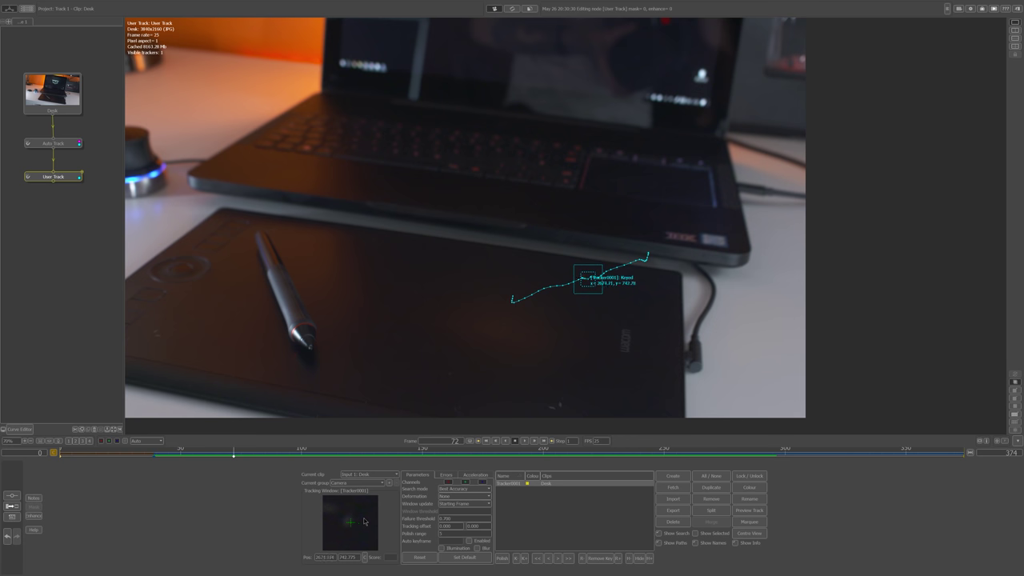
left_click_drag(365, 523, 368, 526)
left_click_drag(234, 453, 231, 453)
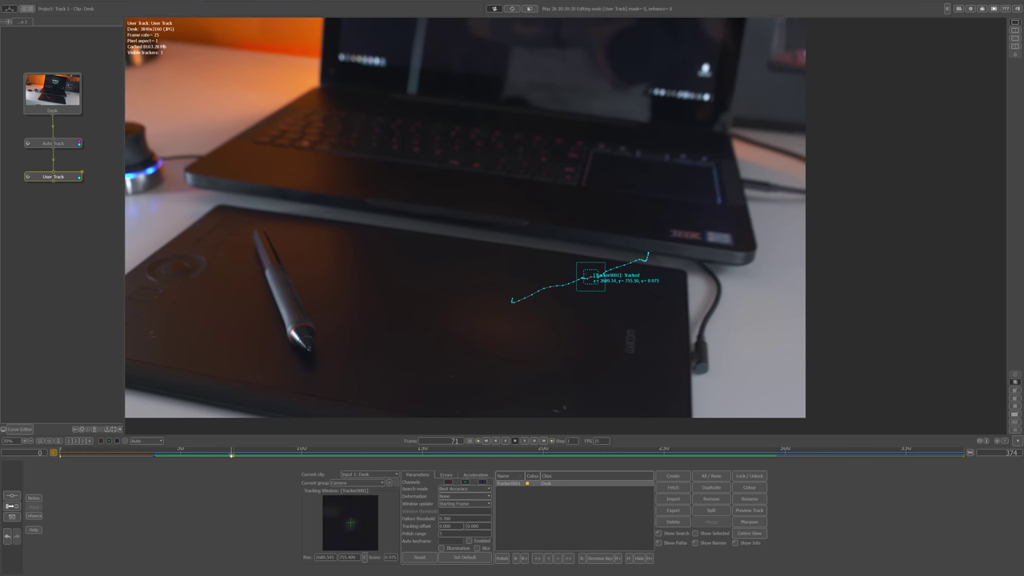
left_click(538, 559)
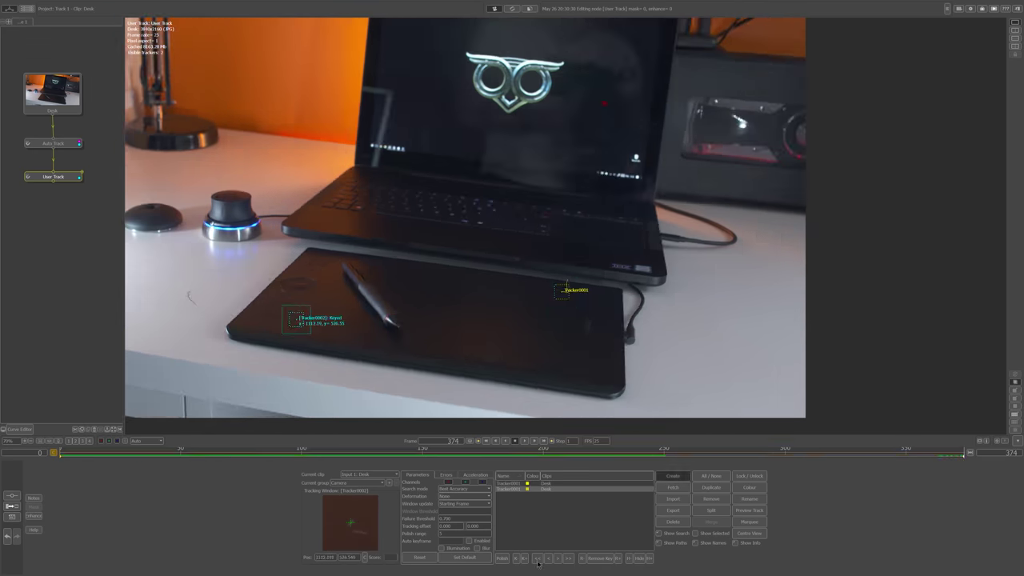
- Track the second tracker backward, then nudge Tracker0017 and enlarge its pattern and search areas
left_click(537, 559)
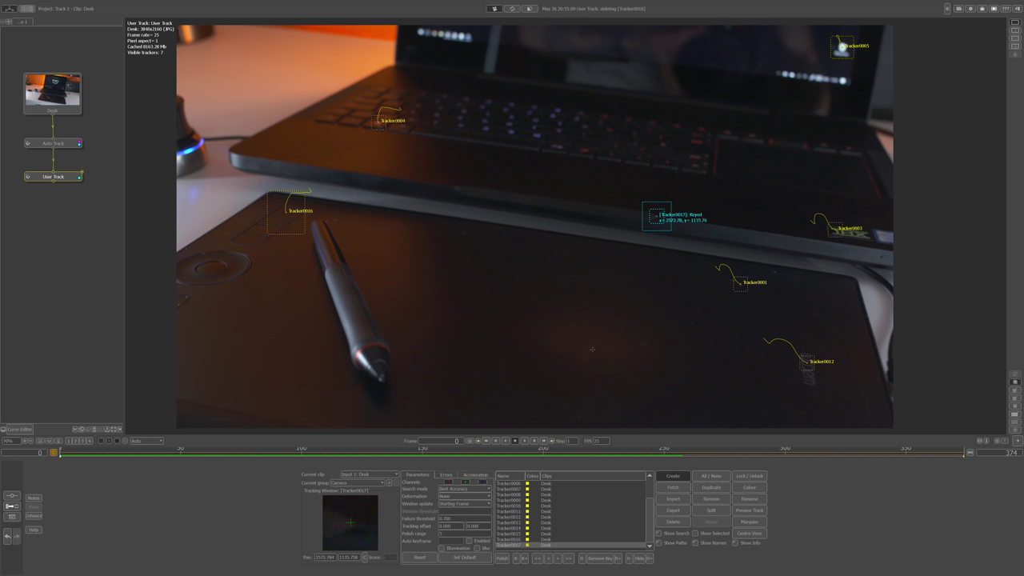
left_click_drag(655, 217, 656, 217)
left_click_drag(670, 229, 670, 227)
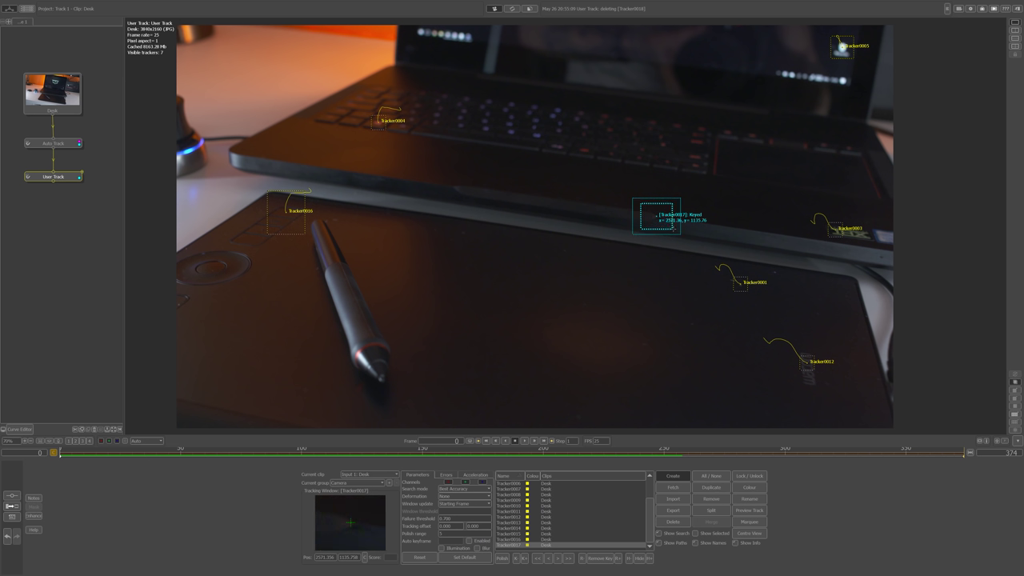
left_click_drag(657, 216, 655, 216)
- Enable the Curves enhancement and raise the tone curve to brighten the footage's midtones
left_click(34, 514)
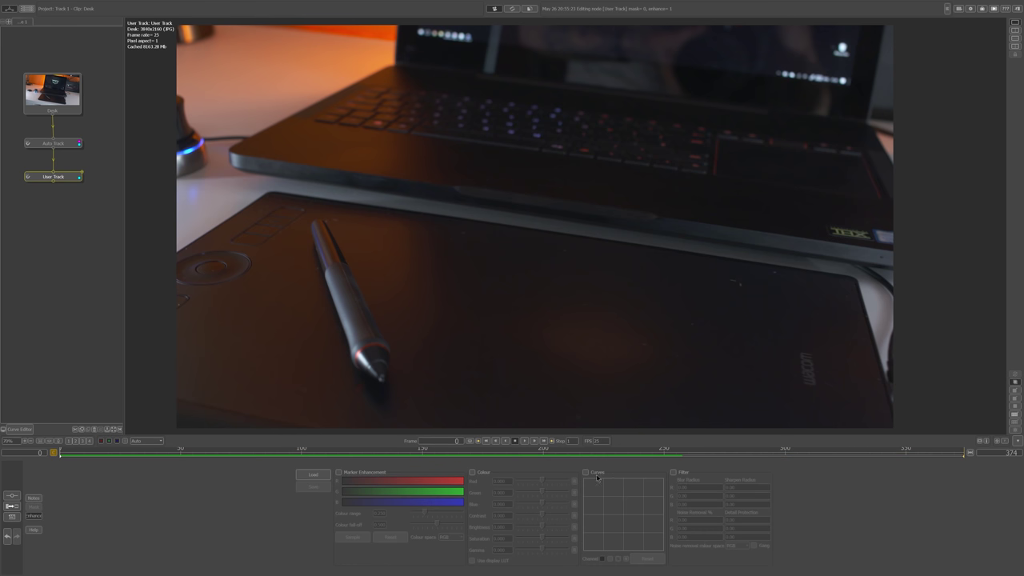
left_click(586, 472)
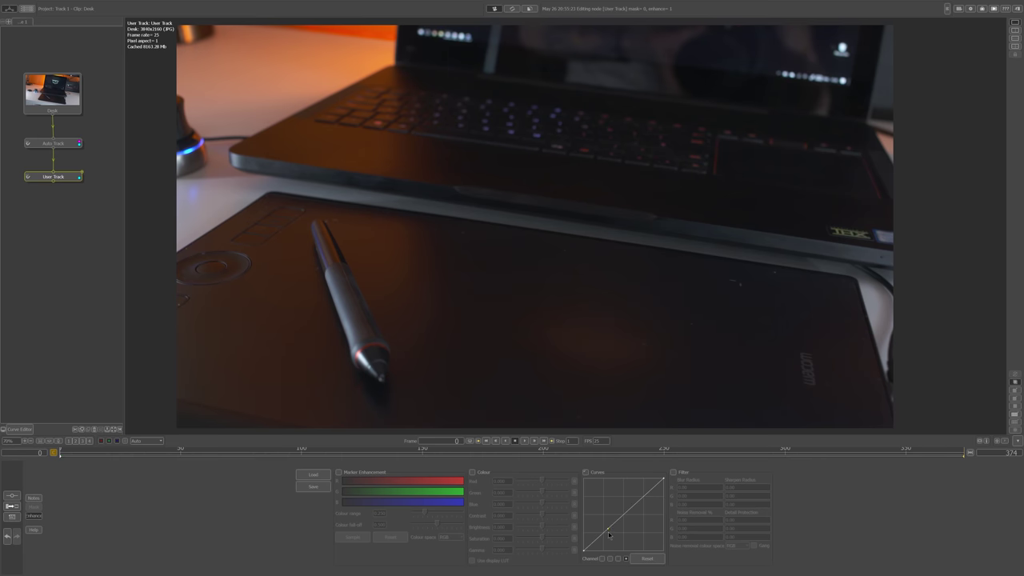
left_click_drag(607, 530, 611, 535)
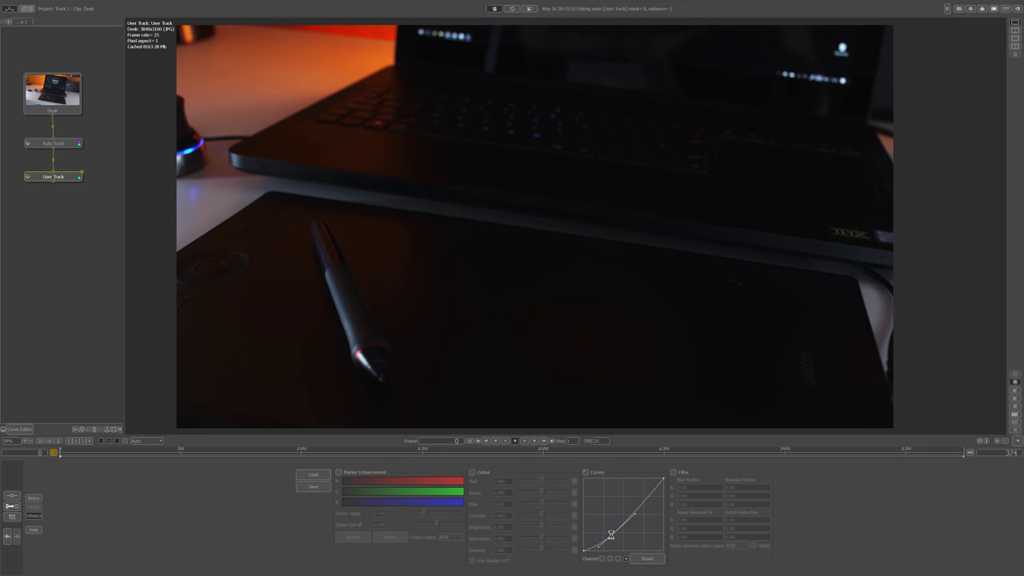
left_click(642, 502)
left_click_drag(643, 502, 626, 487)
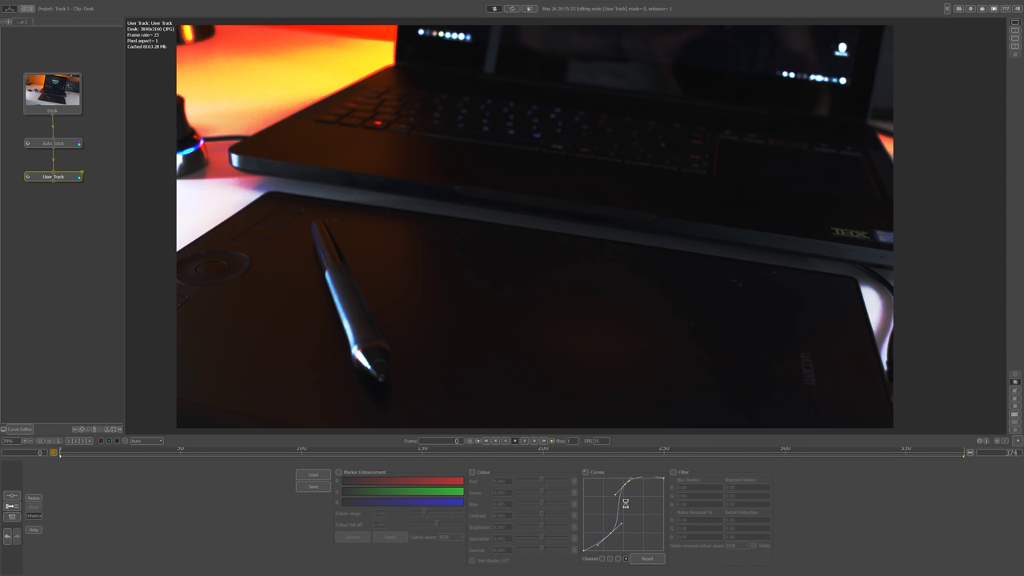
left_click_drag(610, 534, 604, 516)
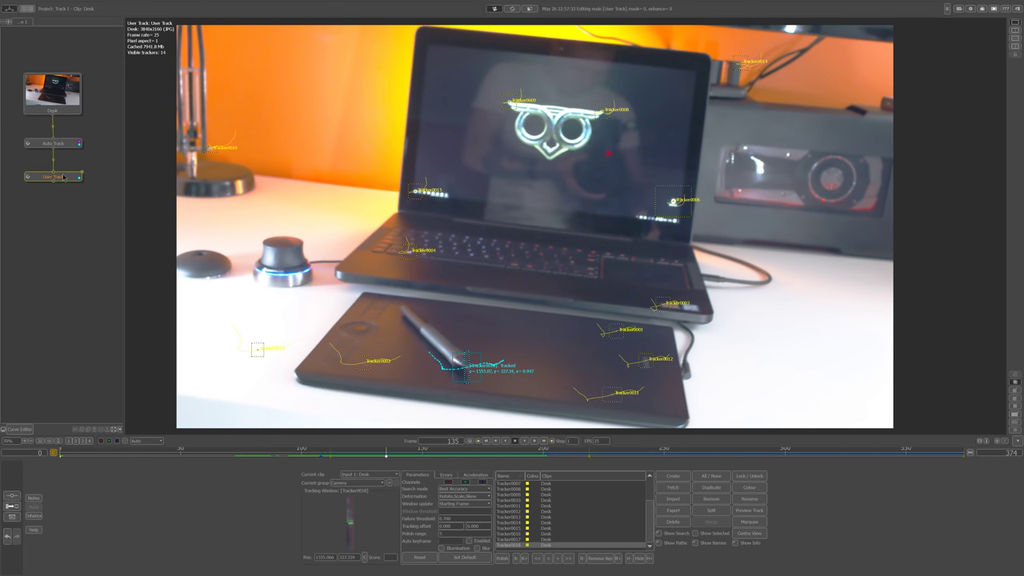
- Attach a Camera Solver node to User Track from the Solving menu
right_click(64, 177)
mouse_move(86, 190)
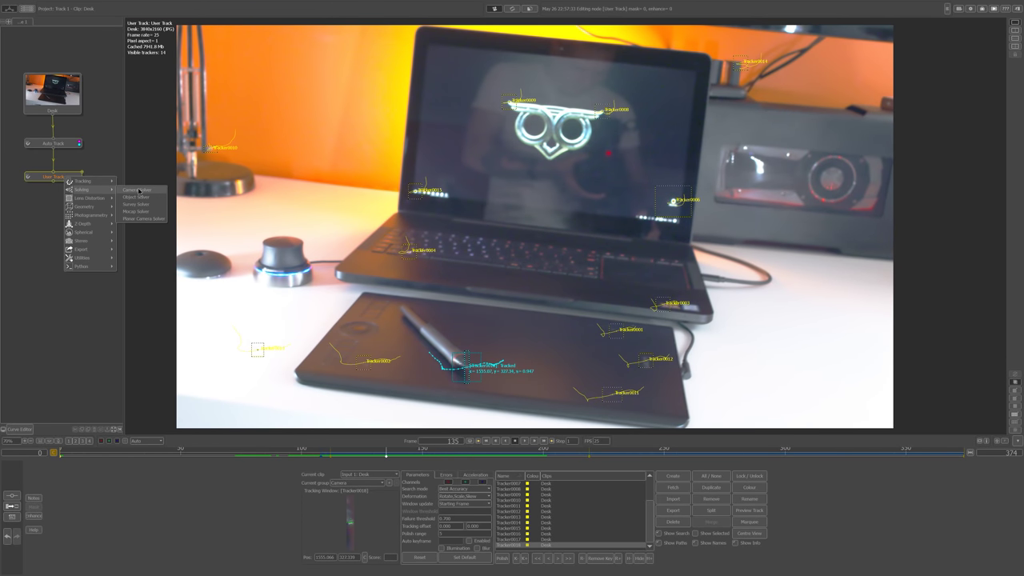
left_click(139, 192)
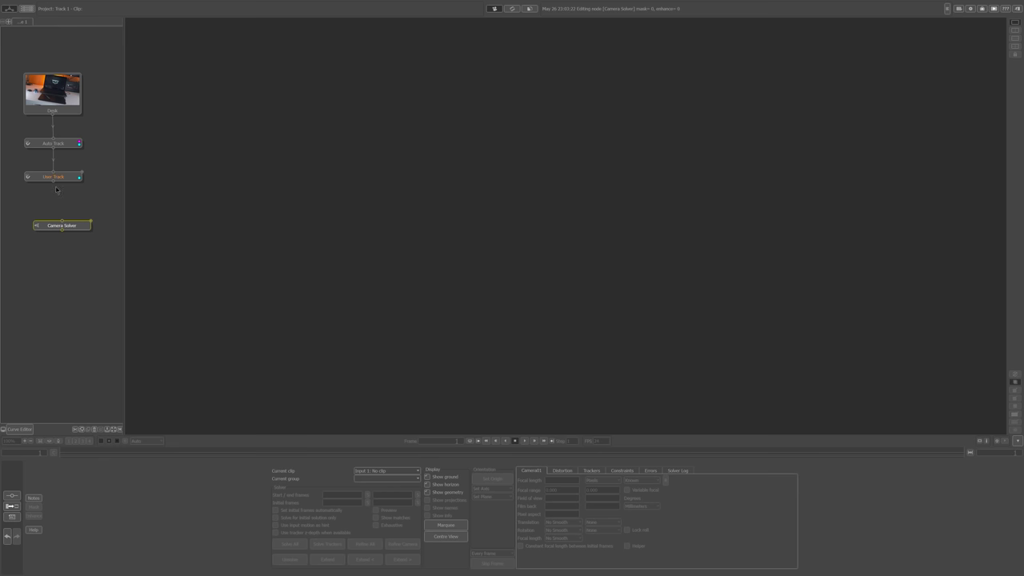
- Solve the camera from User Track, set the origin at Tracker0013, and use a 0.25 m ground grid
left_click_drag(56, 190, 56, 222)
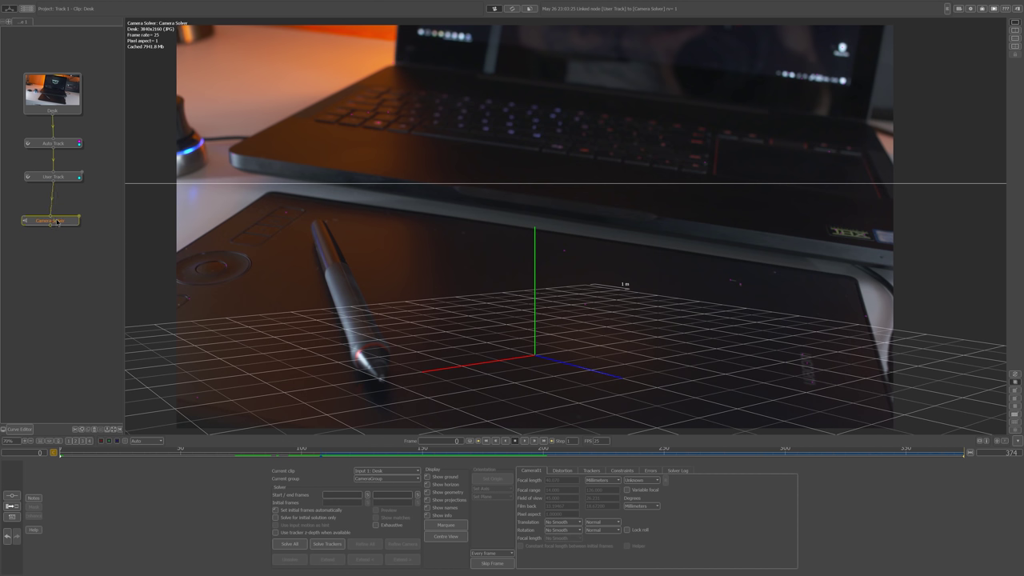
left_click(299, 546)
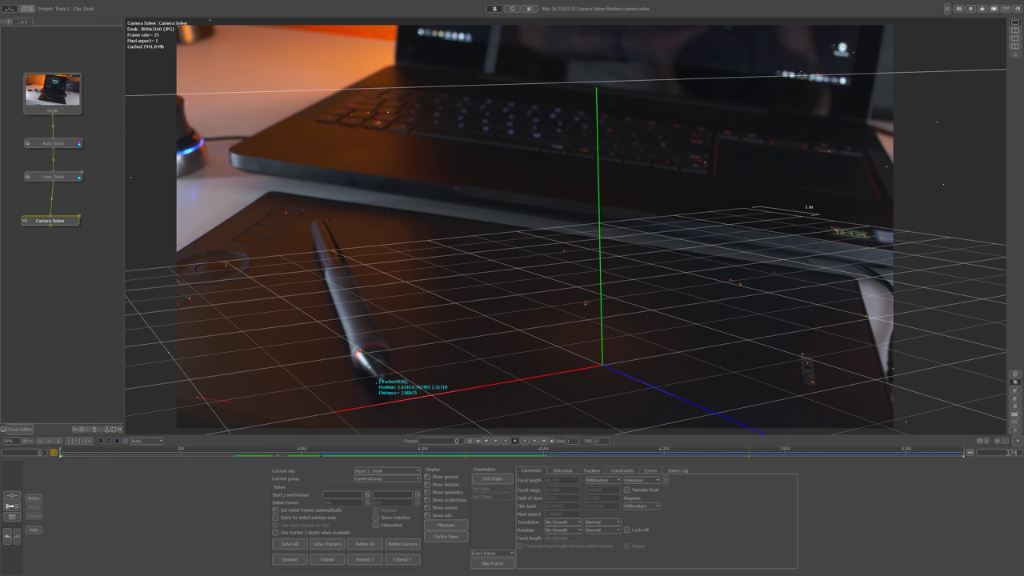
mouse_move(807, 363)
left_click(483, 479)
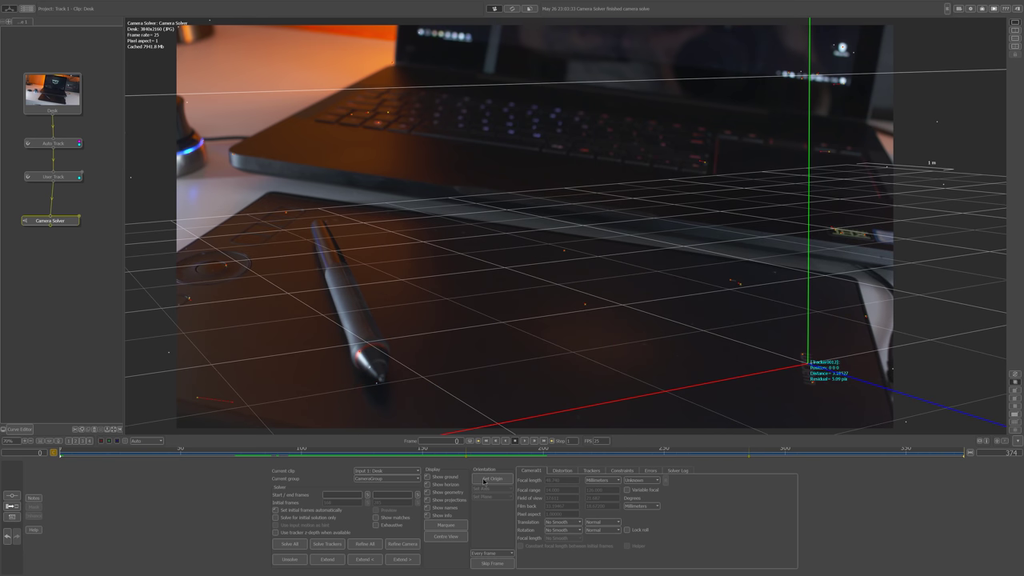
left_click(1018, 401)
key("space")
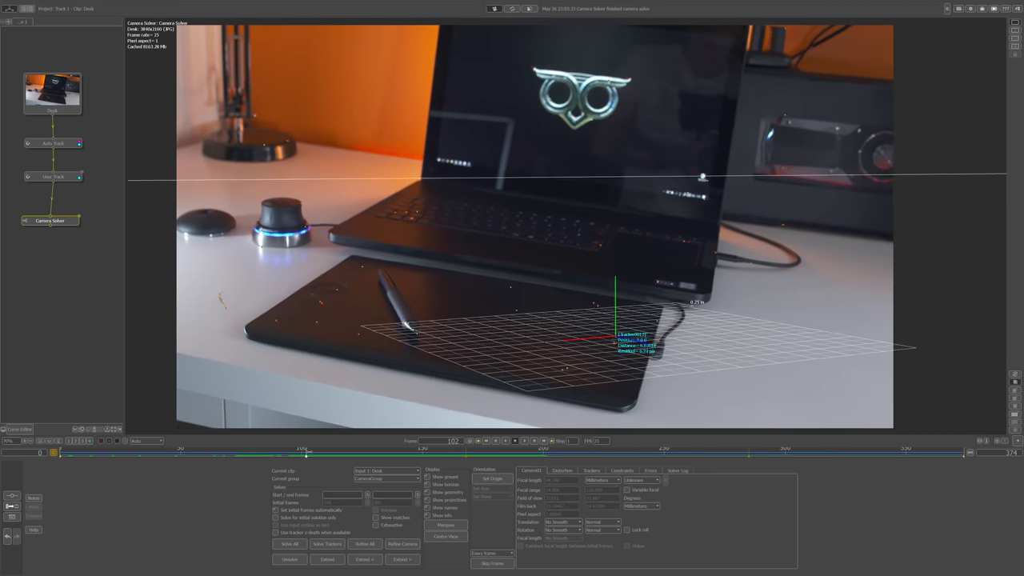
- Rewind to frame 118 and attach an Orient Scene node (Utilities) to the Camera Solver
left_click_drag(406, 454, 345, 459)
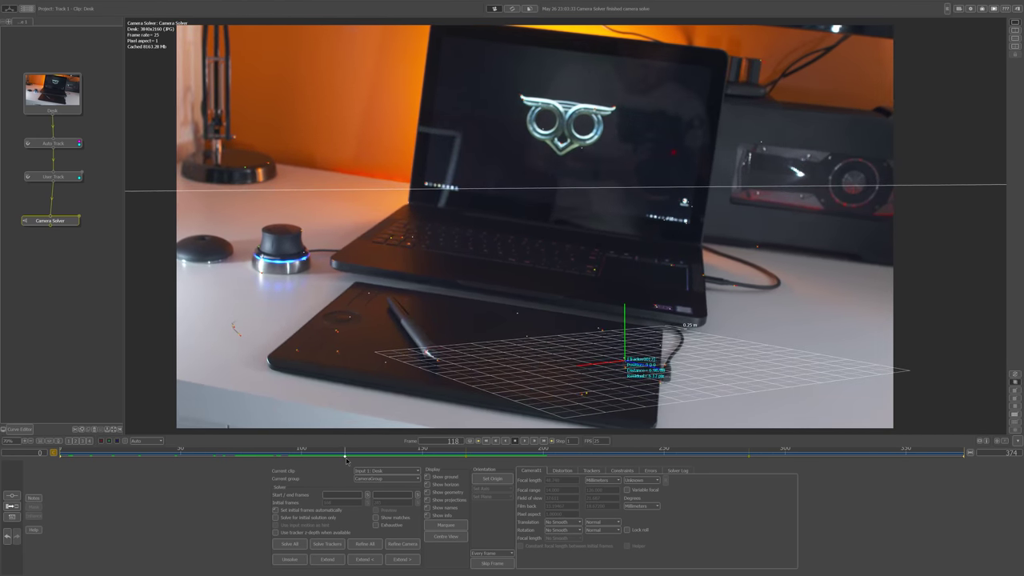
right_click(53, 226)
mouse_move(88, 307)
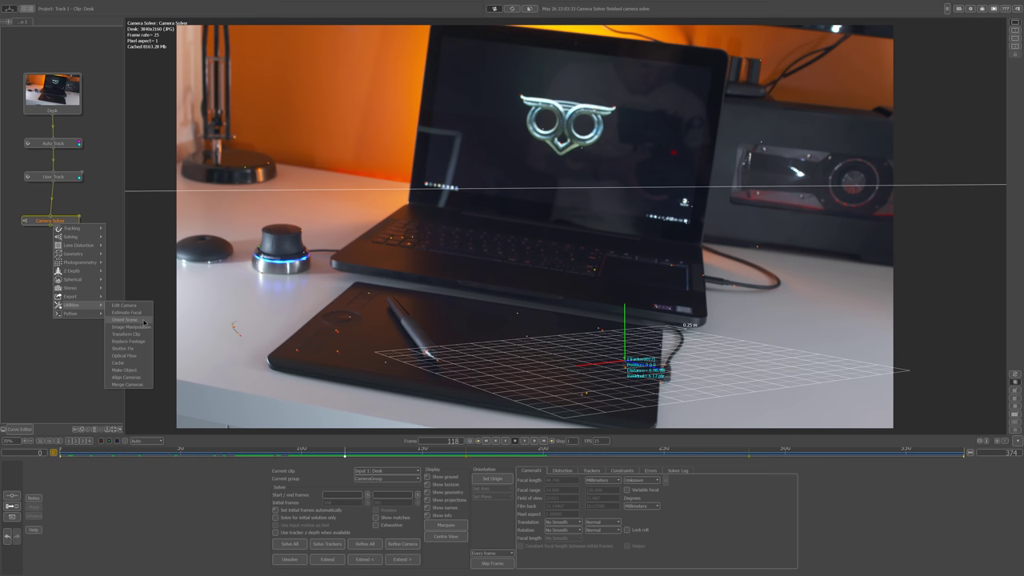
left_click(125, 319)
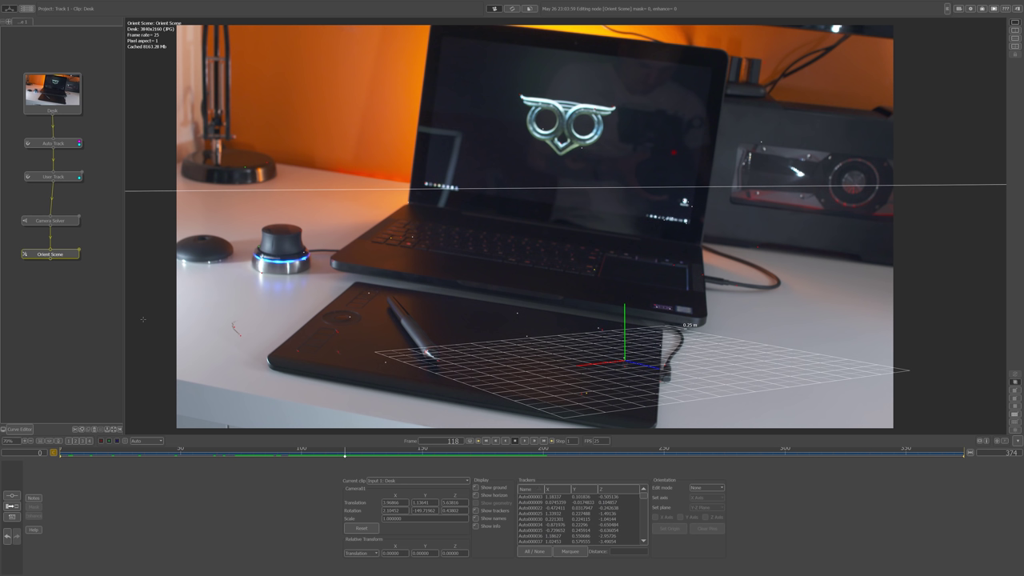
- Set Orient Scene's Edit mode to Axes and leave only the Y axis guides visible
left_click(709, 492)
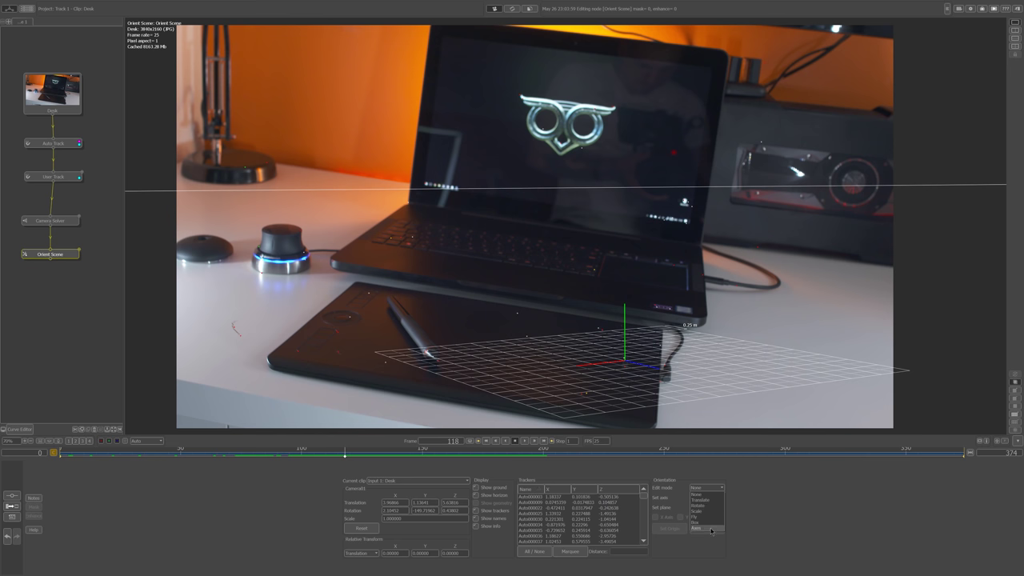
left_click(710, 529)
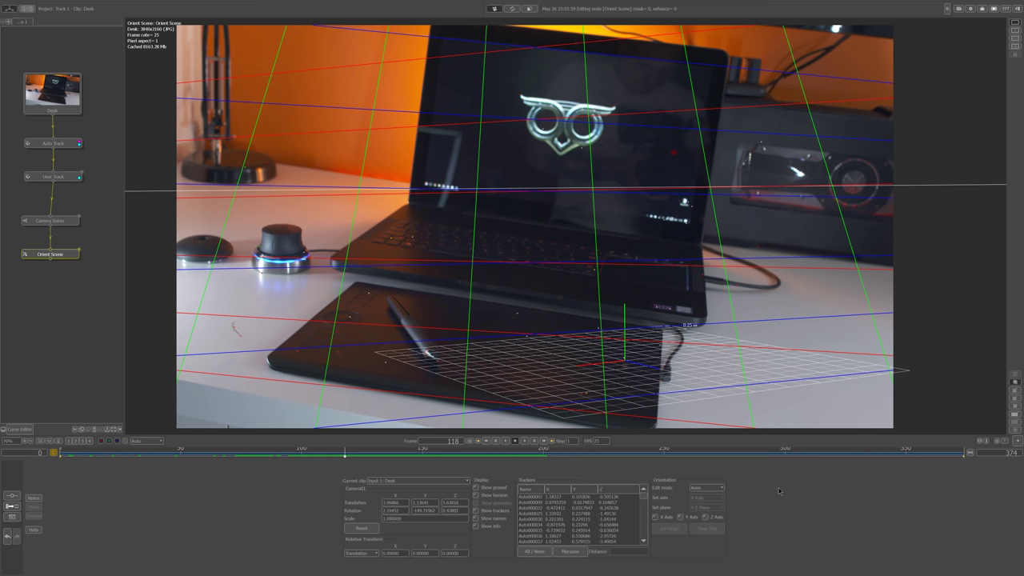
left_click(679, 517)
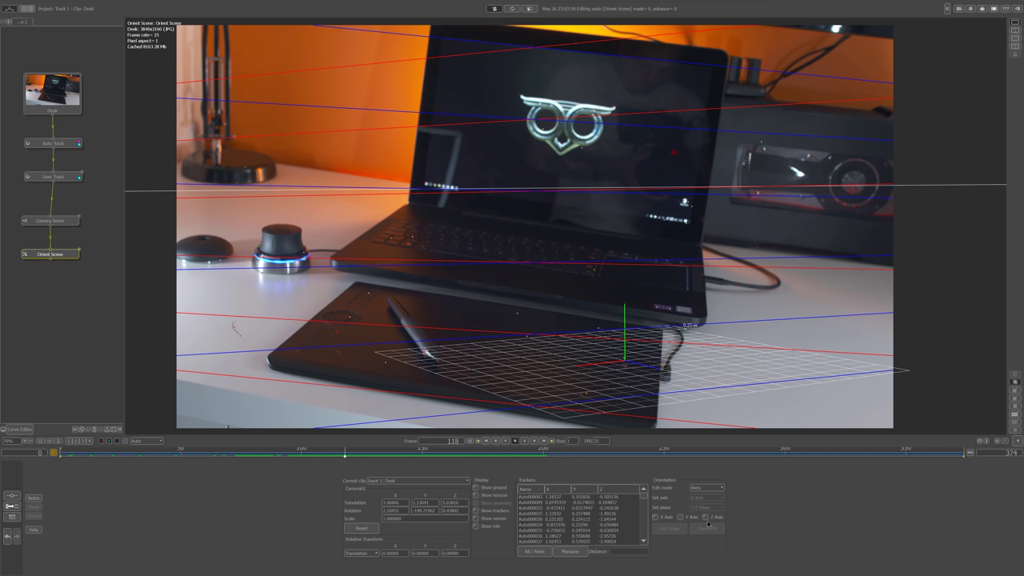
left_click(680, 518)
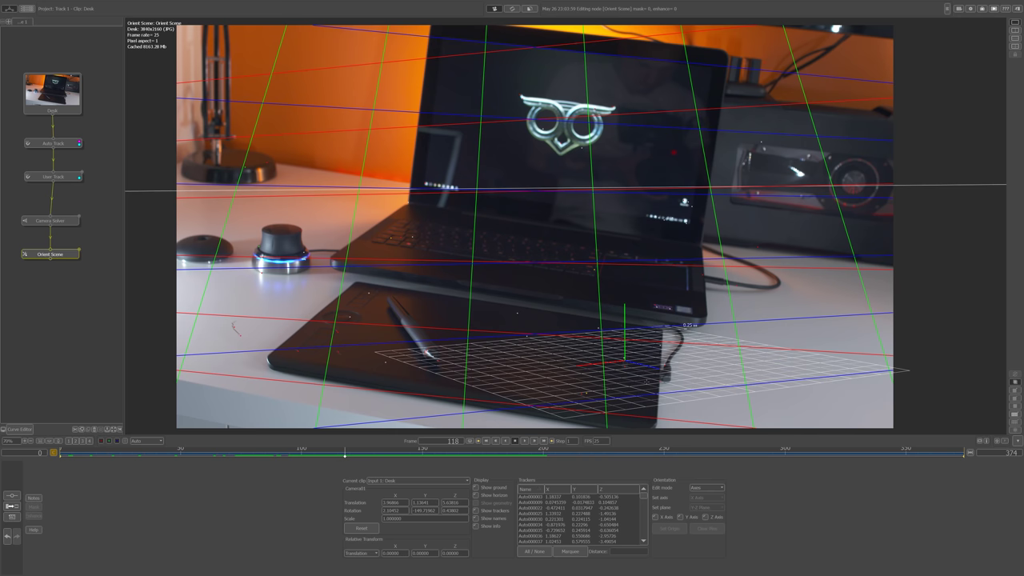
left_click(681, 517)
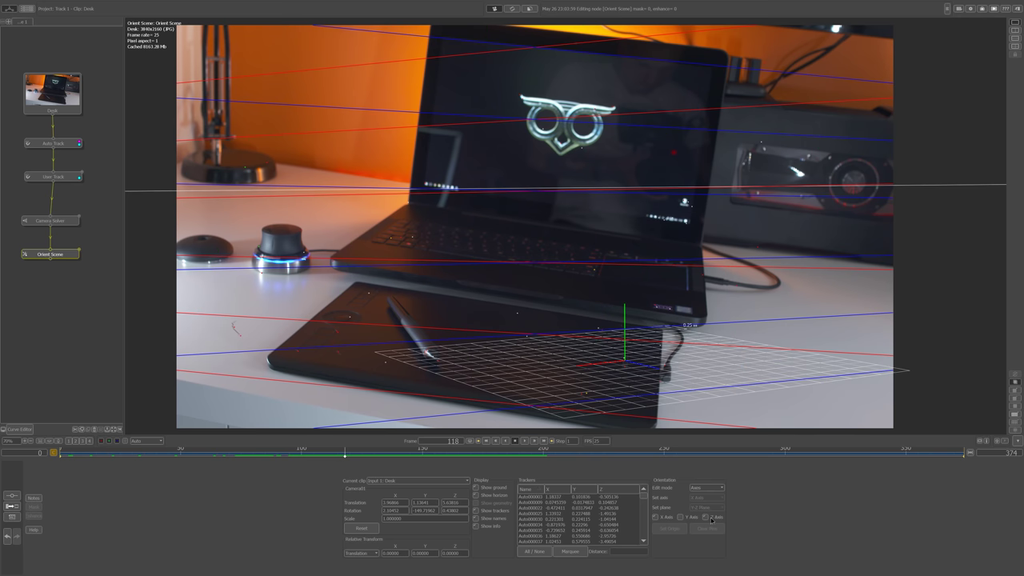
left_click(706, 517)
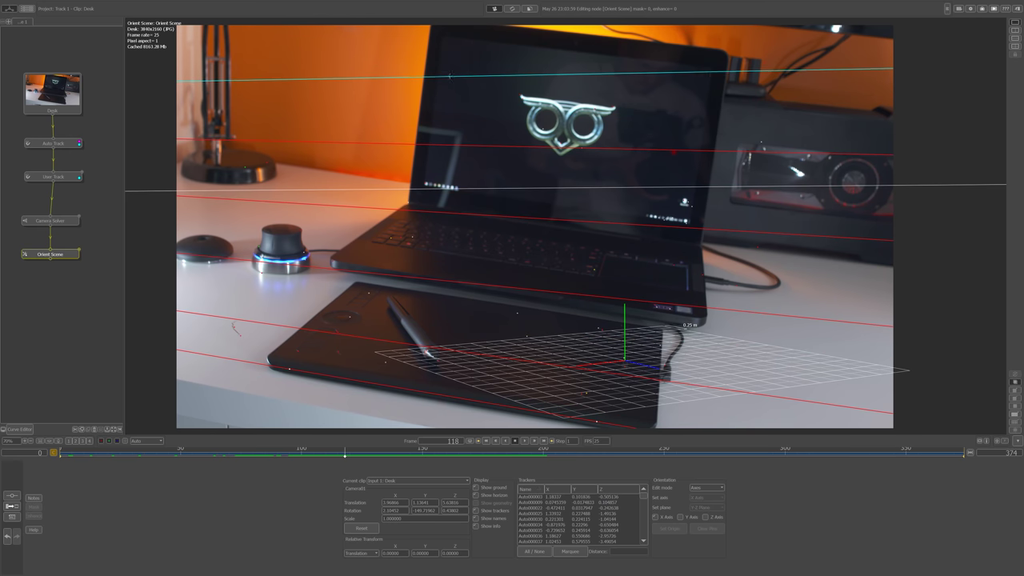
left_click(656, 518)
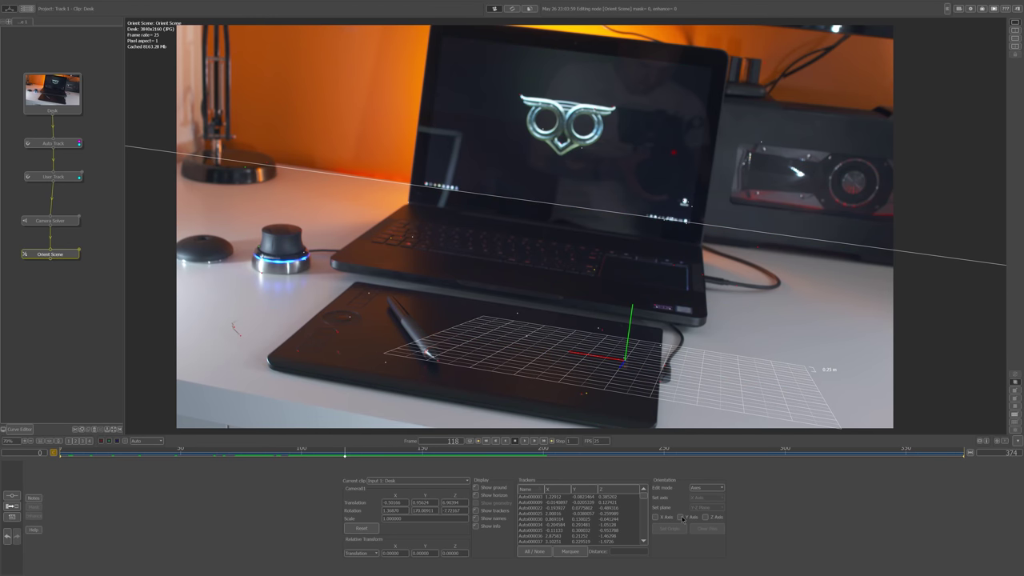
left_click(680, 517)
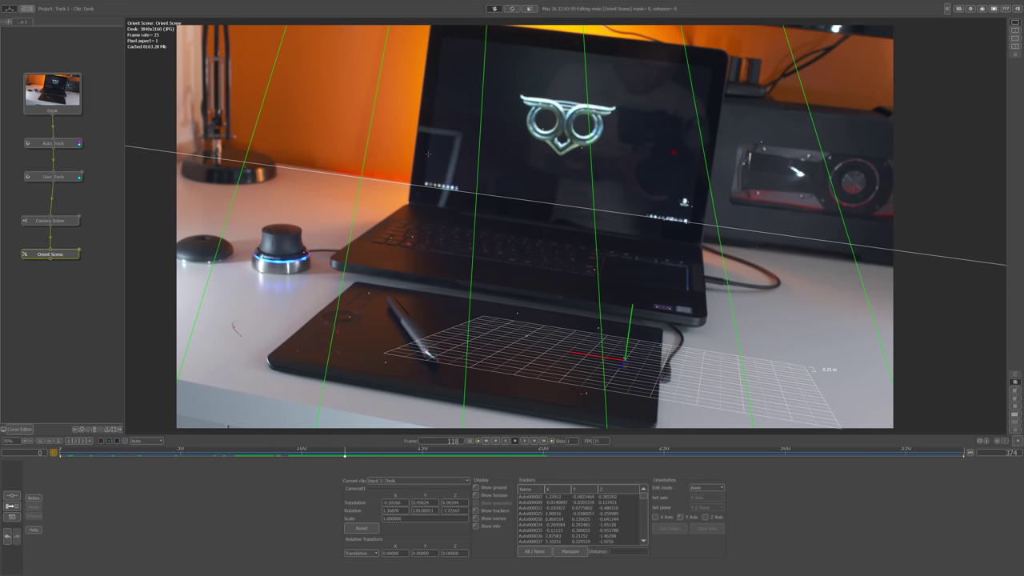
- Align the Y guides with upright edges to rotate the scene, then show the Z guides
left_click_drag(428, 154, 425, 170)
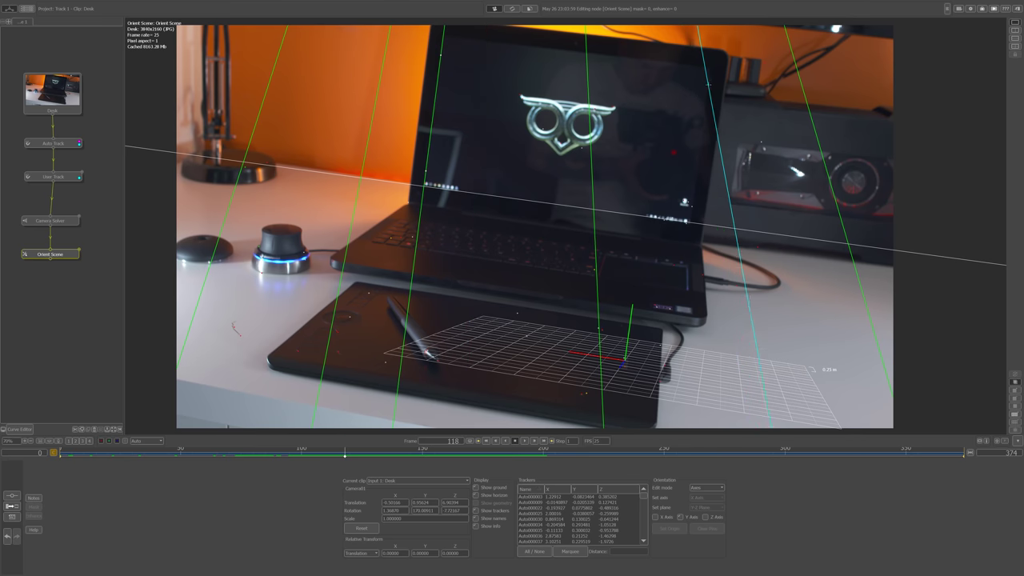
left_click_drag(749, 320, 679, 320)
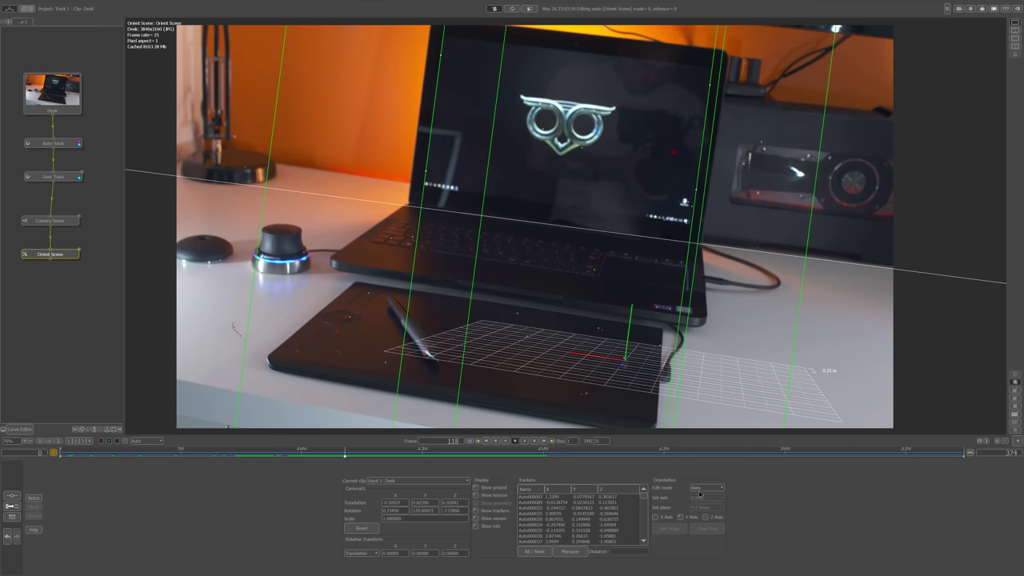
left_click(680, 517)
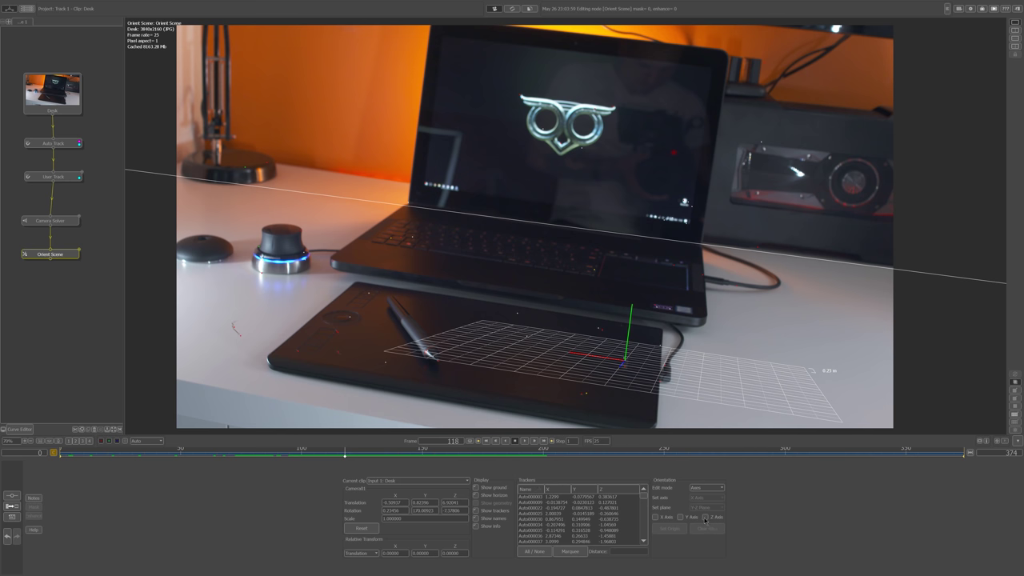
left_click(704, 517)
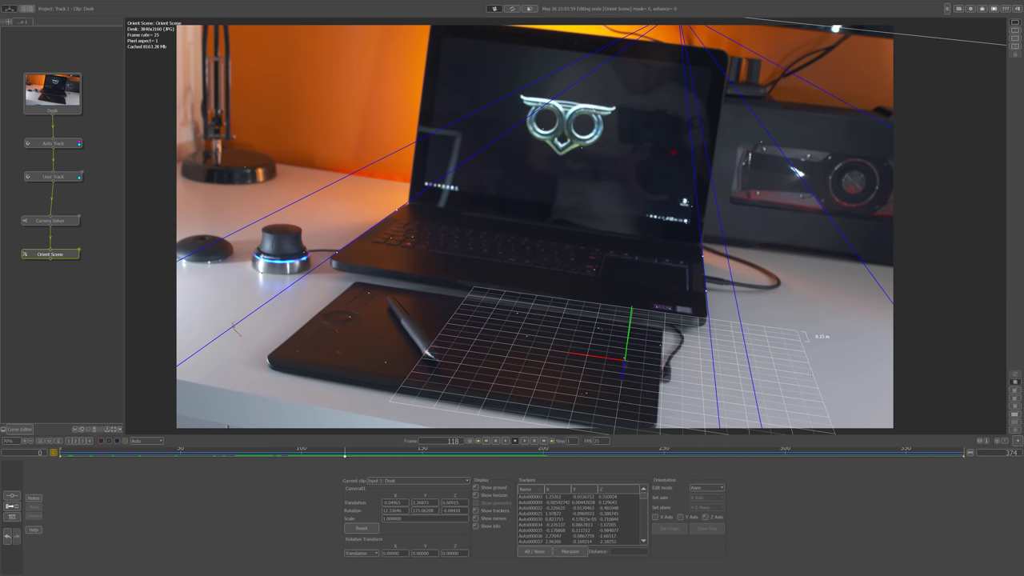
- Switch Orient Scene's Edit mode to Translate, centre the origin on the tablet, and play to check
left_click_drag(89, 459, 772, 454)
left_click(707, 487)
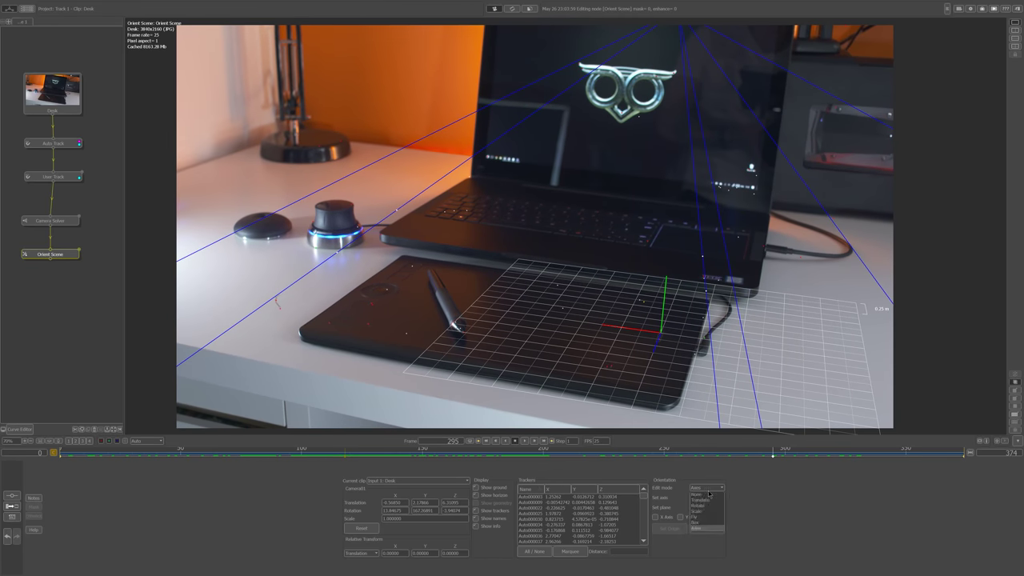
left_click(707, 498)
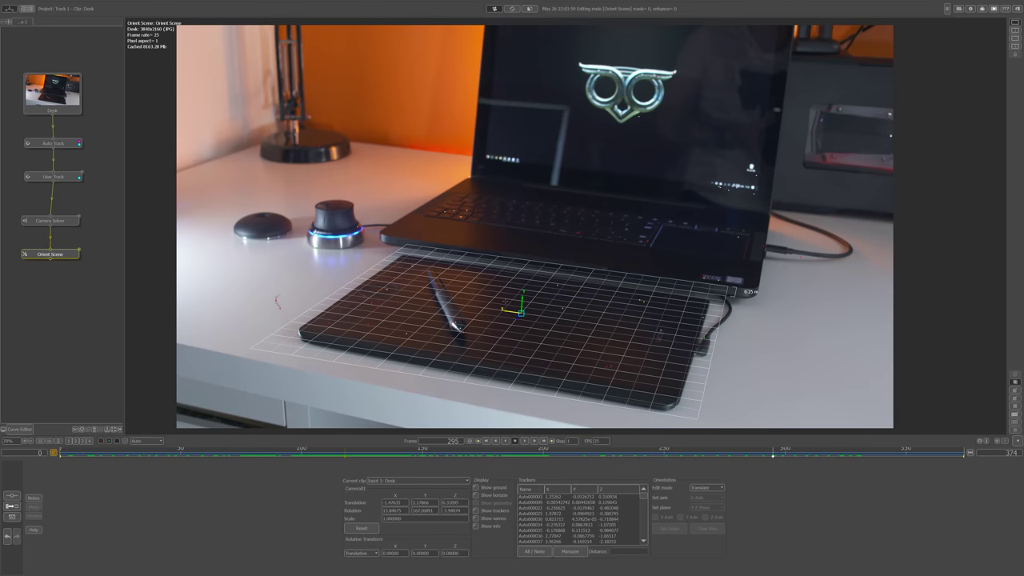
left_click(524, 441)
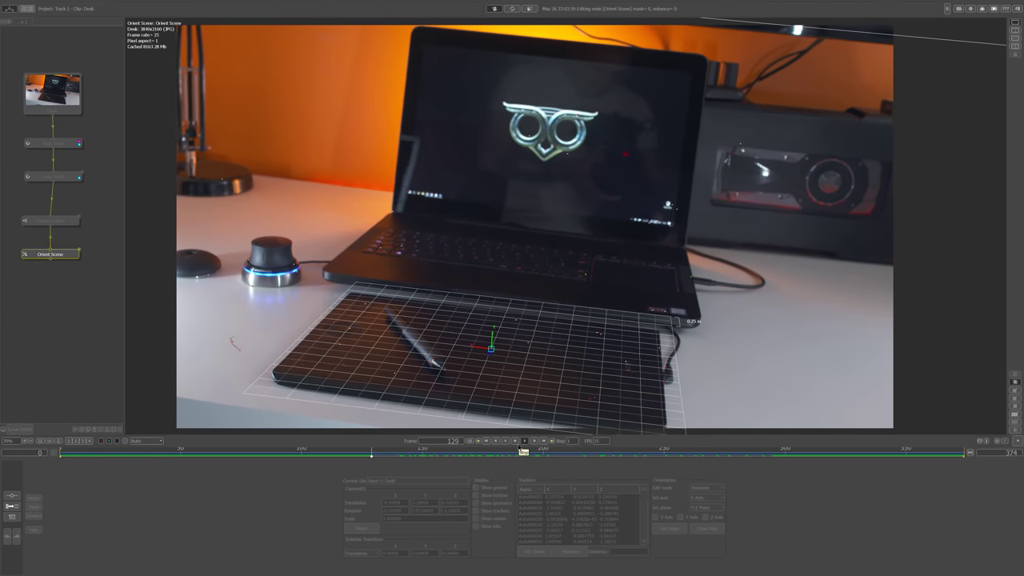
- Select the Camera Solver and delete the Orient Scene node
left_click(521, 446)
left_click(67, 225)
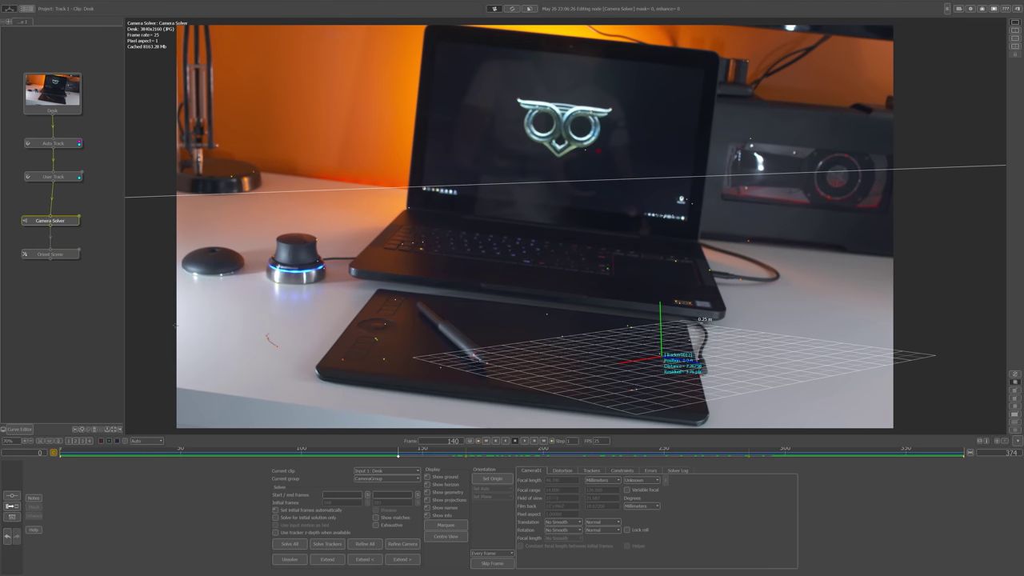
left_click(50, 253)
key("Delete")
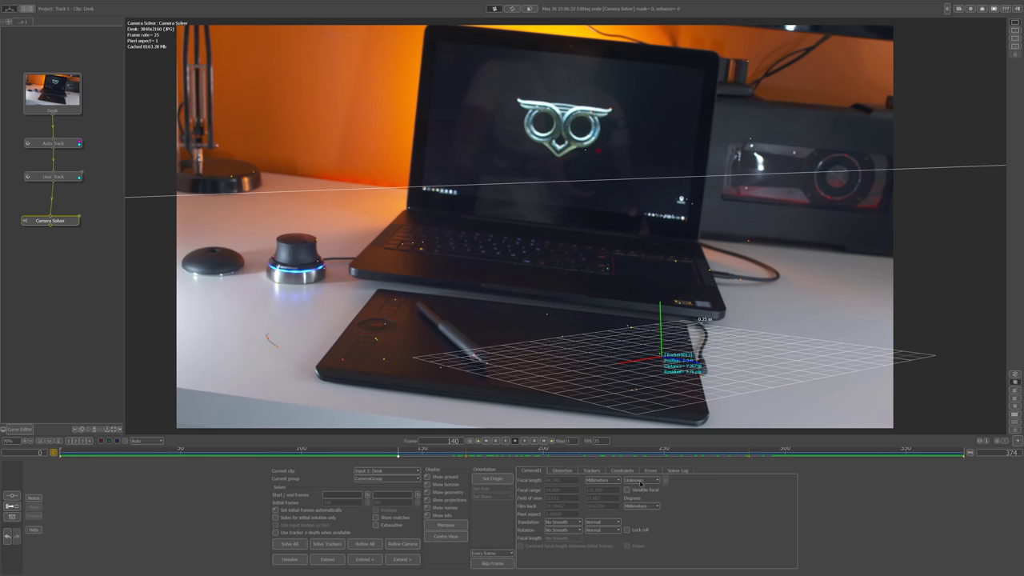
- Set the focal length to Known (36.430 mm) and re-solve the camera across all frames
left_click(636, 481)
left_click(634, 487)
scroll(558, 481, "down", 6)
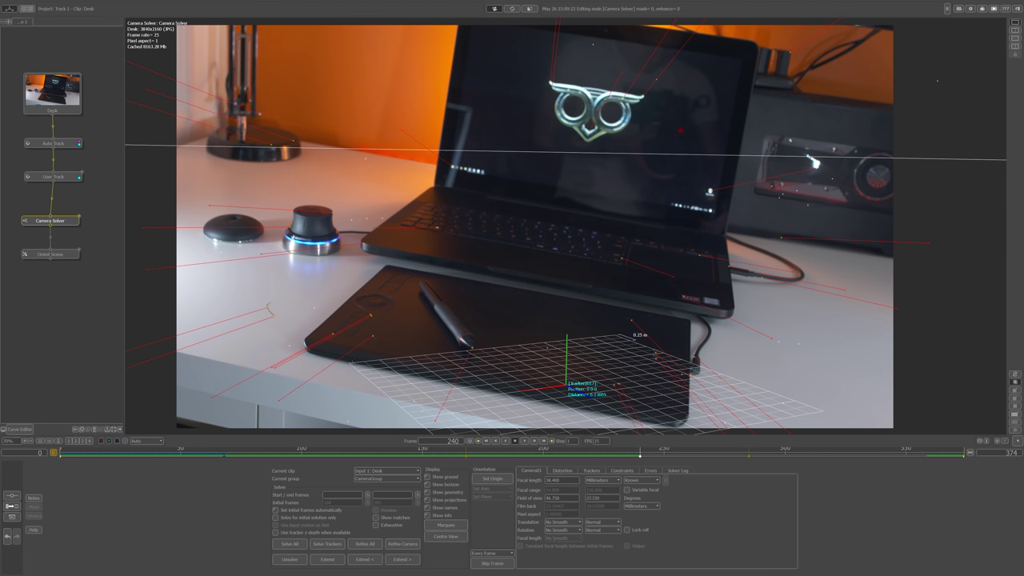
left_click(294, 545)
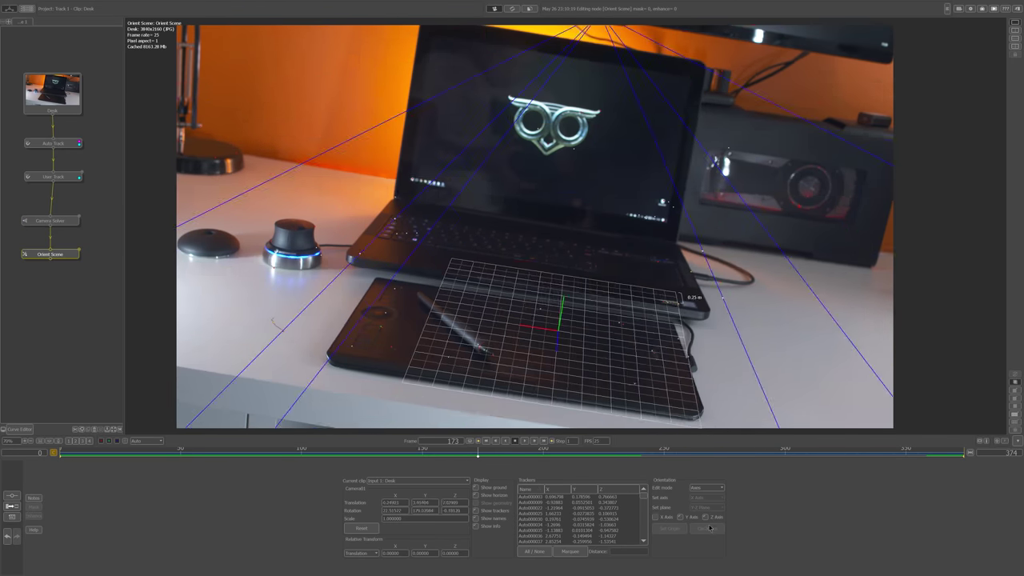
- Reapply Orient Scene to the new solve and play back to confirm the grid lies on the tablet
left_click(710, 528)
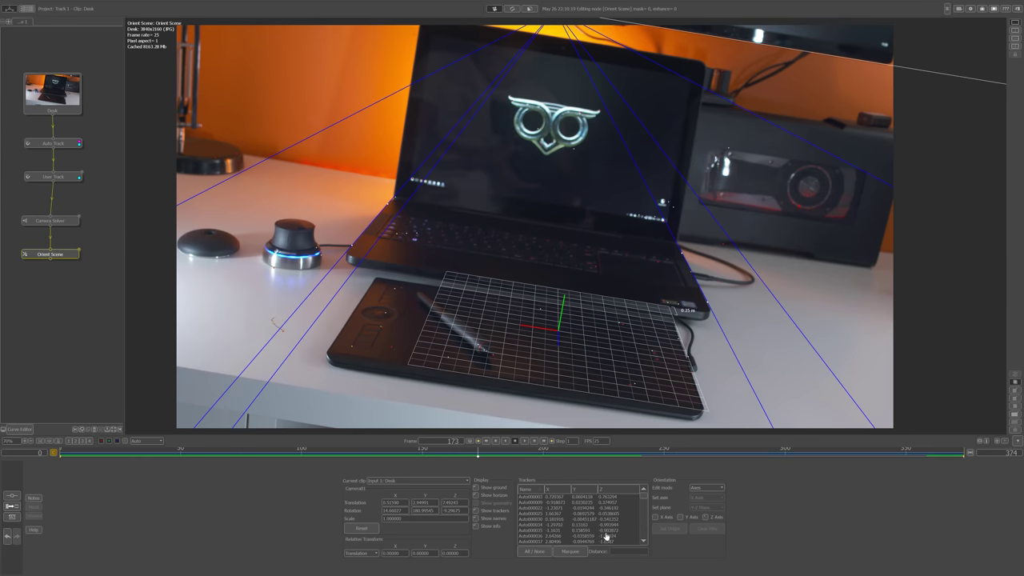
key("space")
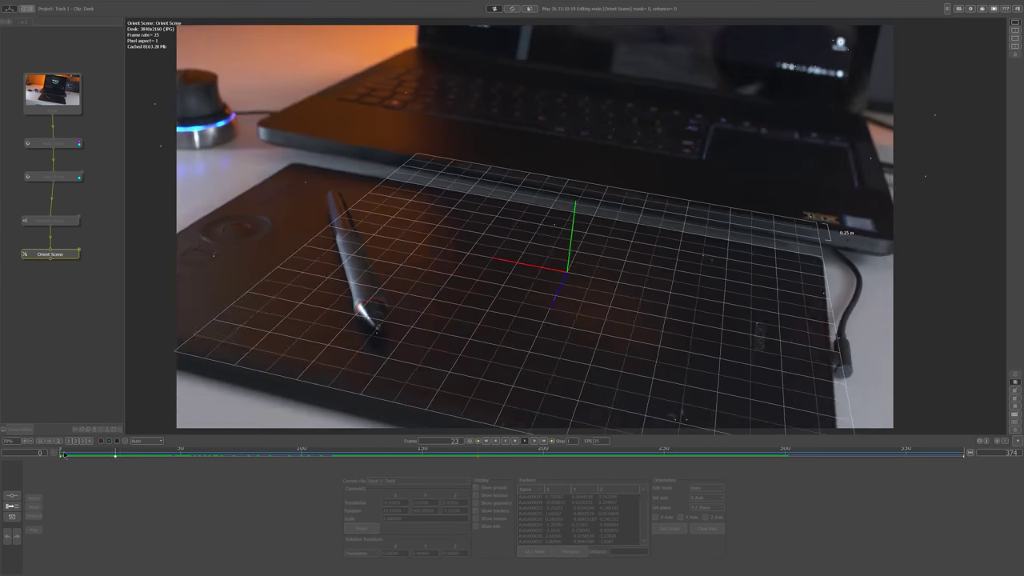
key("space")
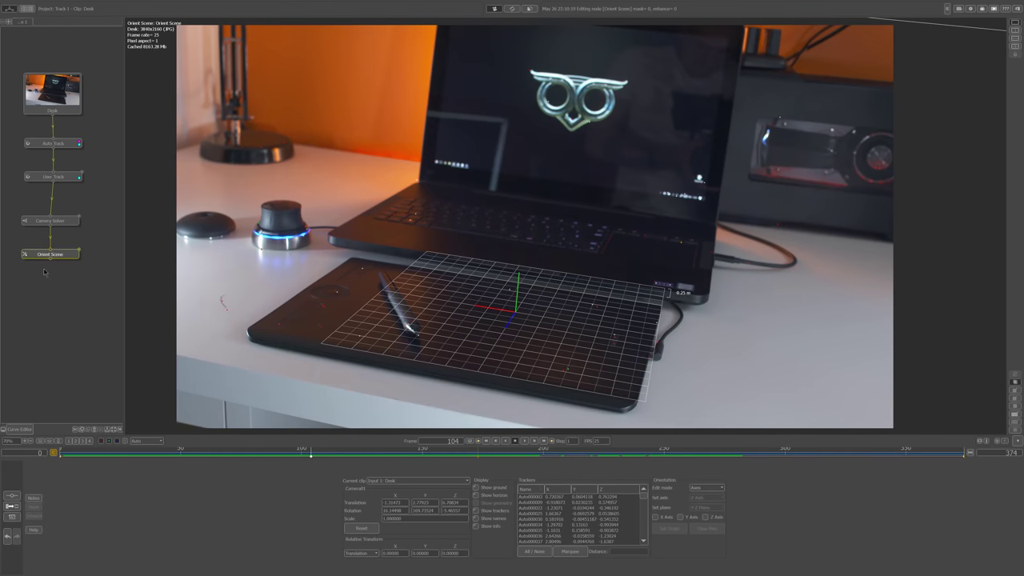
- Add a Test Object node and put the Thumb_Tack model into the scene
right_click(57, 259)
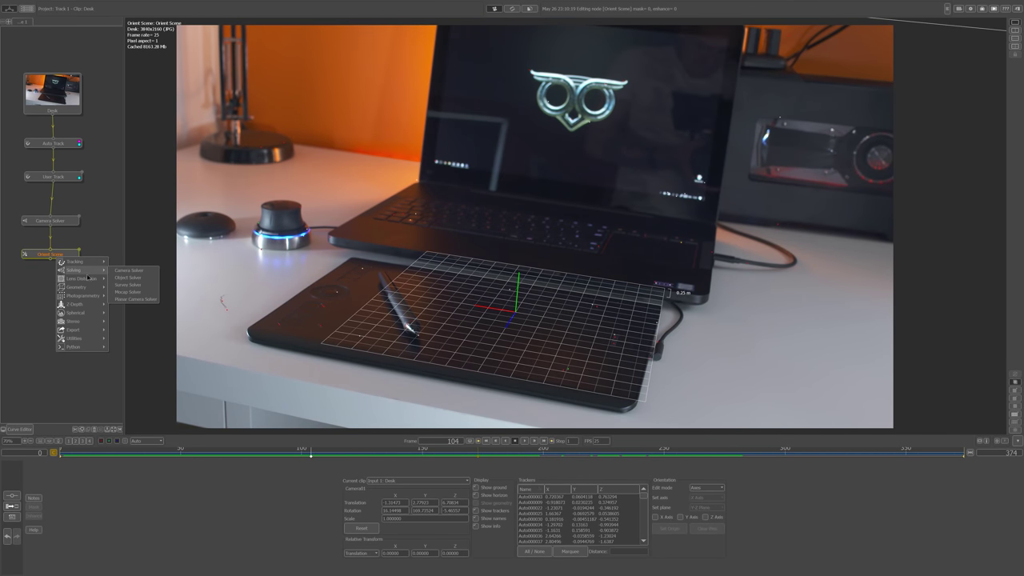
mouse_move(90, 343)
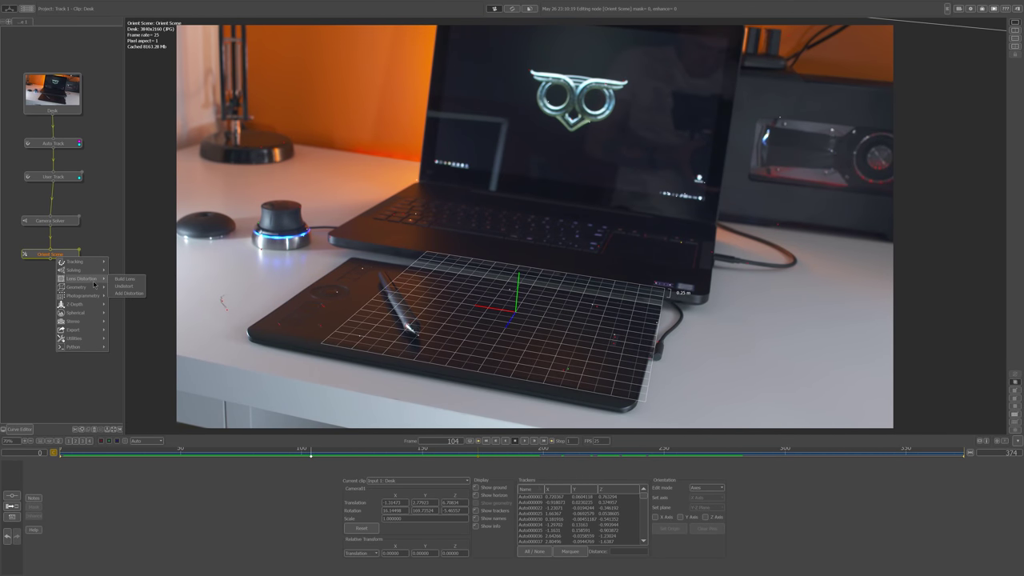
left_click(132, 290)
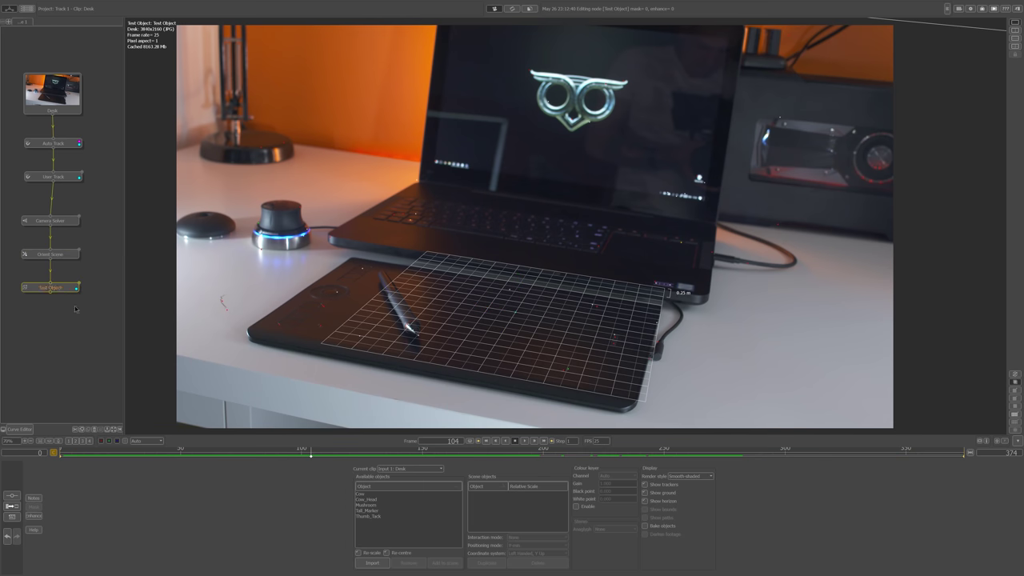
left_click(373, 517)
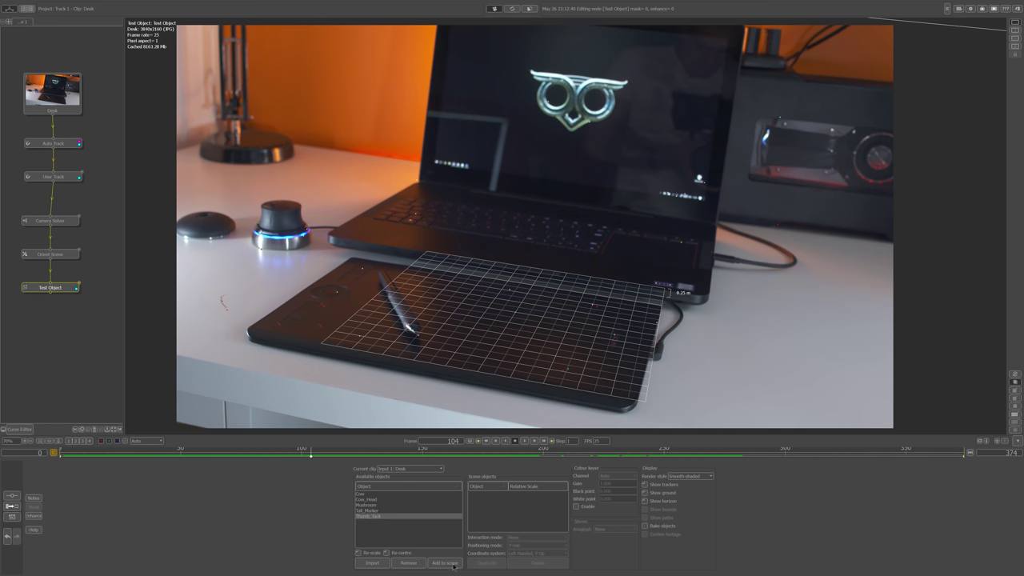
left_click(445, 562)
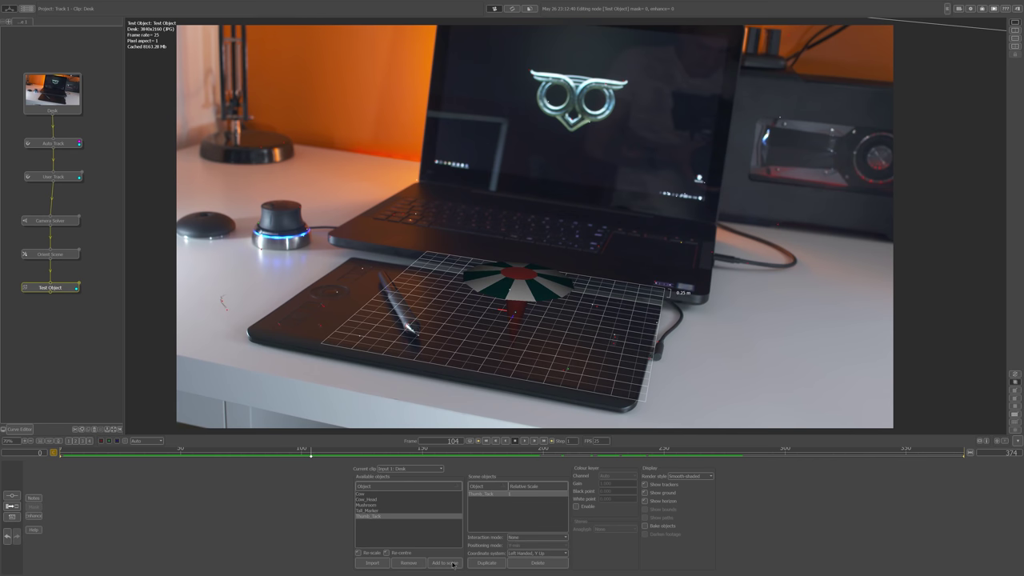
- Set Interaction mode to Place at selected feature and pin two thumb tacks on tracker points
left_click(516, 538)
left_click(515, 493)
left_click(279, 326)
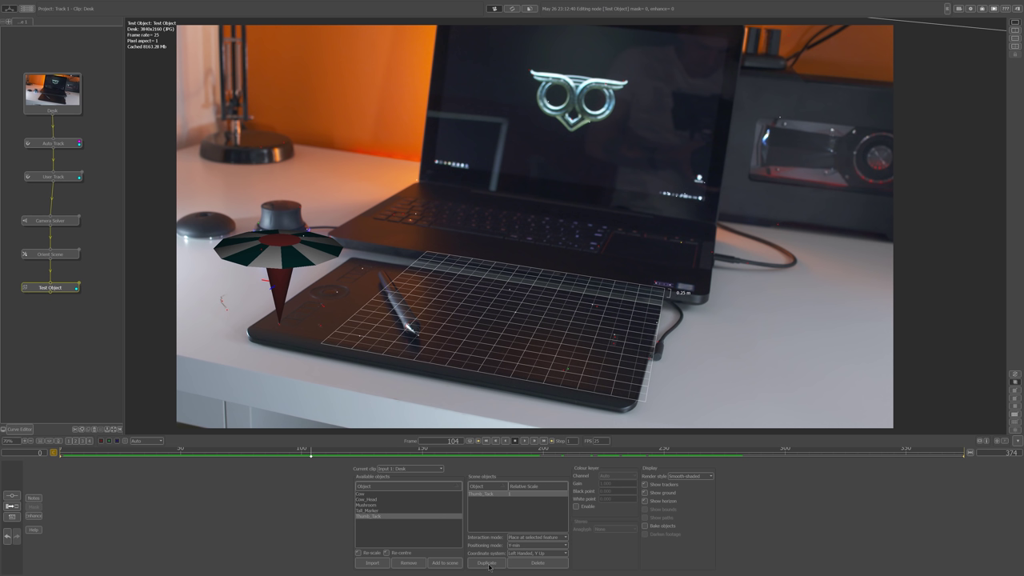
left_click(361, 267)
- Place another thumb tack right of the tablet, play back, and add an Export node
left_click(594, 305)
key("space")
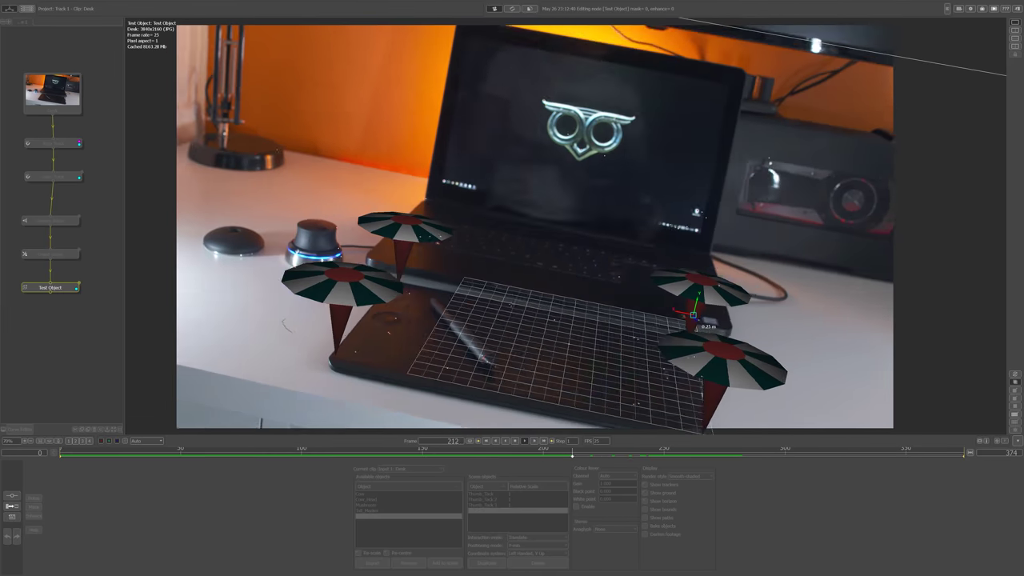
right_click(58, 287)
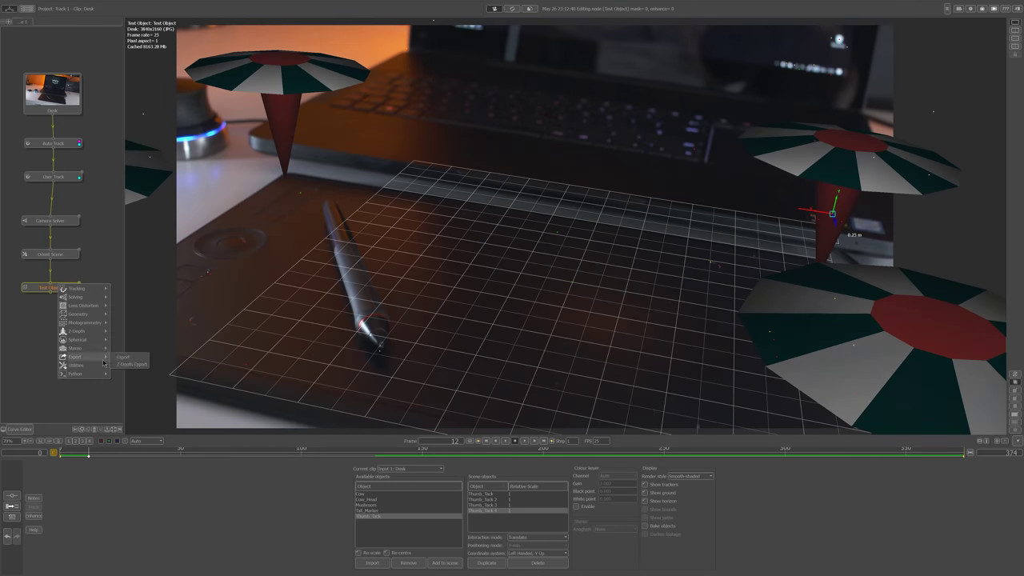
left_click(126, 358)
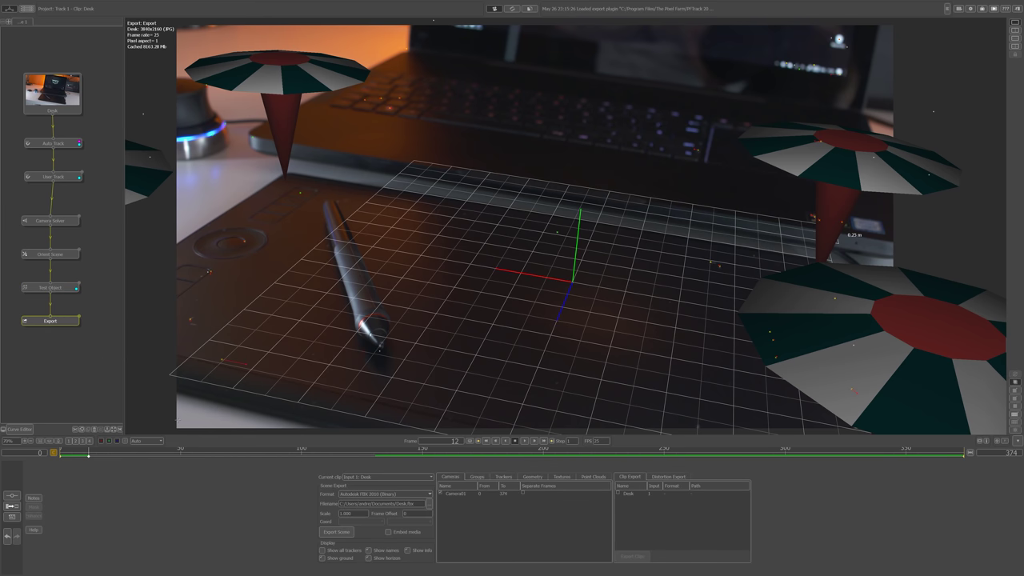
- Export the tracked scene as Desk.fbx into the MATCHMOVING/Render folder
left_click(428, 503)
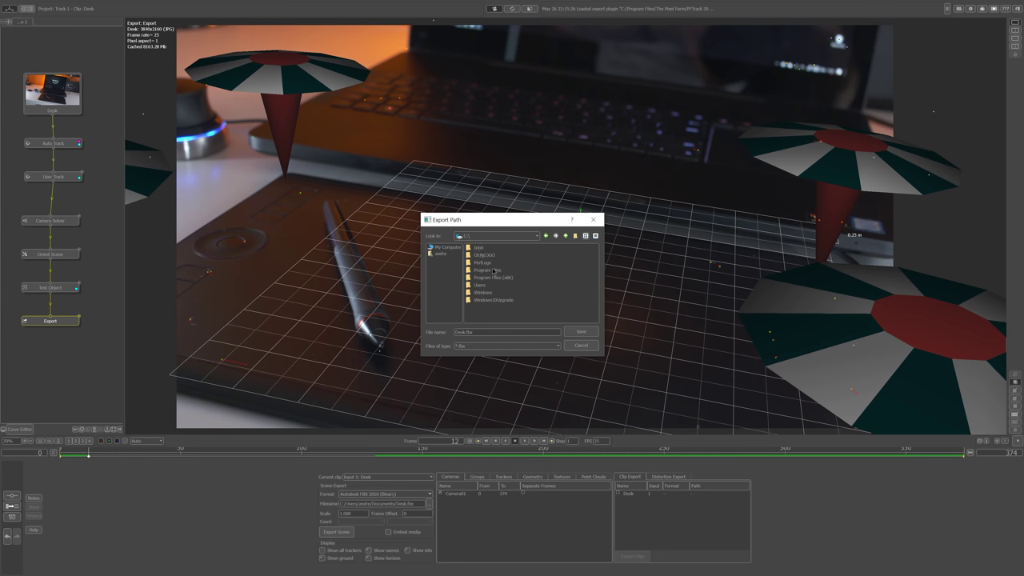
double_click(555, 271)
double_click(493, 270)
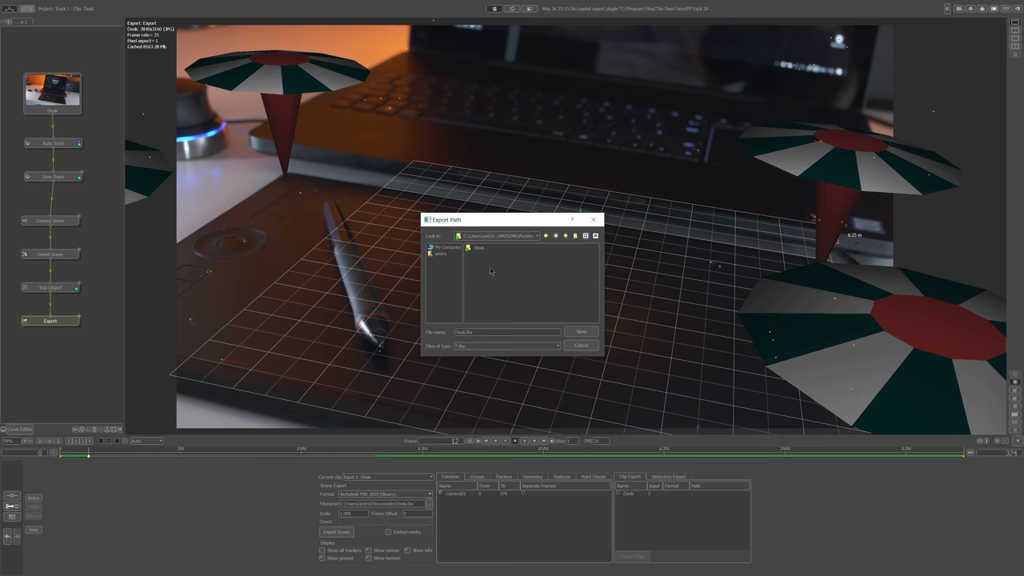
left_click(581, 331)
left_click(335, 531)
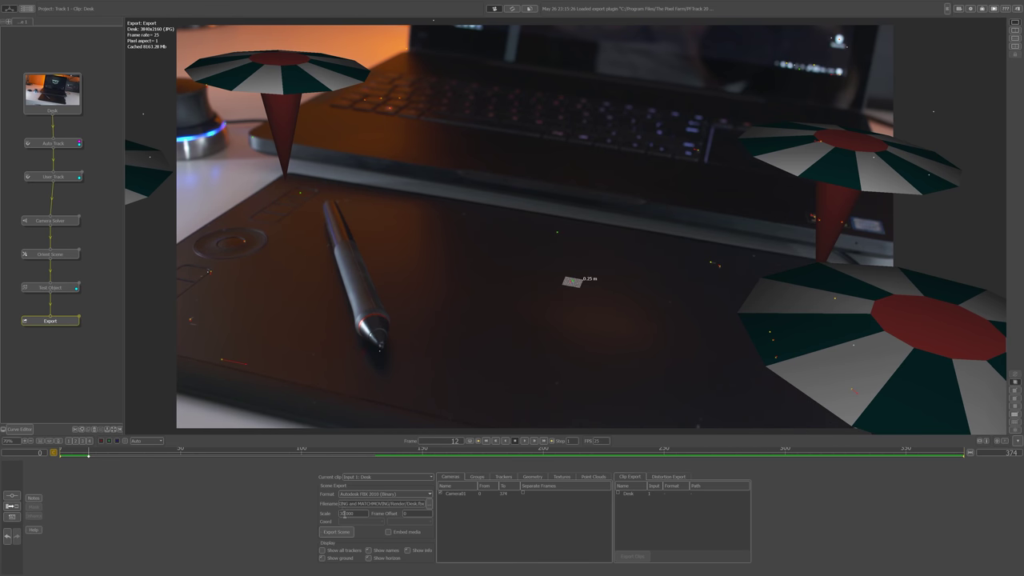
- Change the export Scale field, trying 15 and 5, finally settling on 1
type("15")
key("Return")
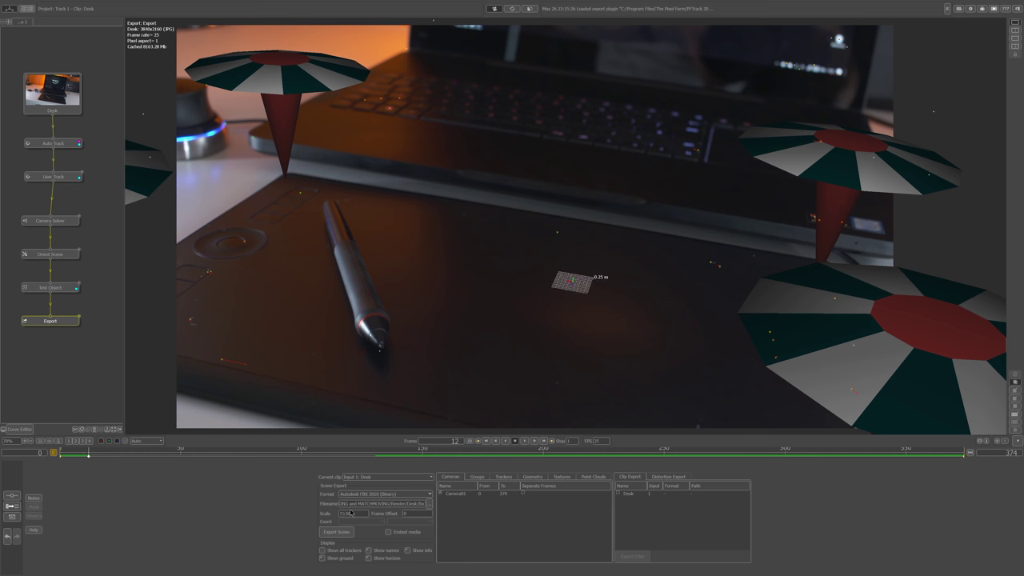
key("BackSpace")
key("Return")
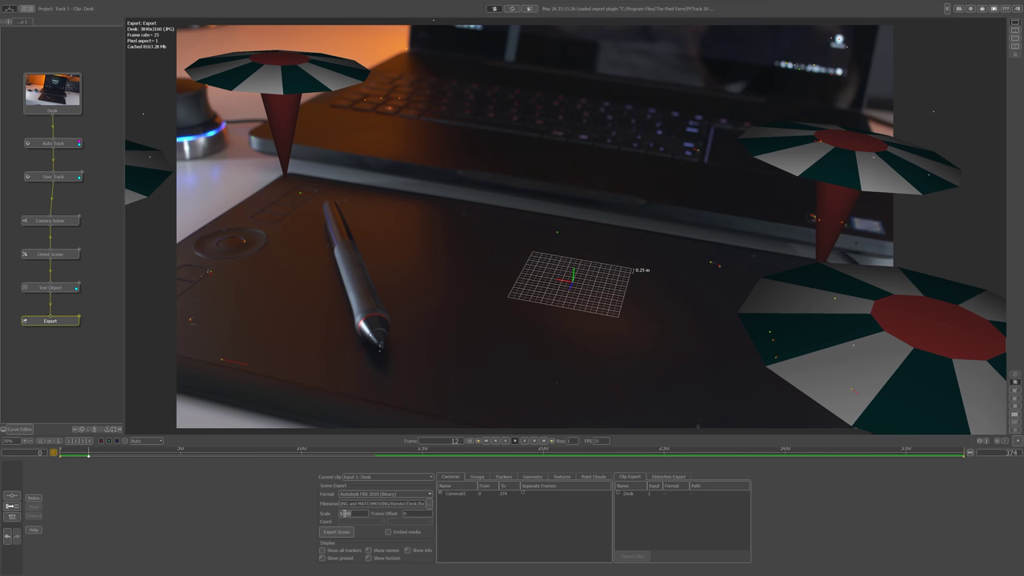
type("1")
key("Return")
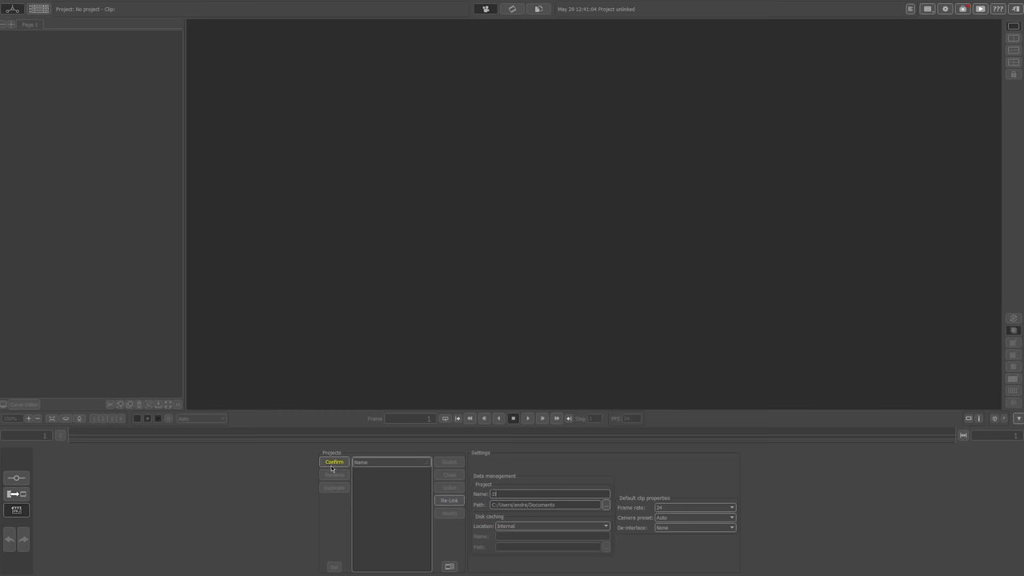
- Confirm the new project, import the Moving_Object folder as a clip, and play it back
left_click(334, 462)
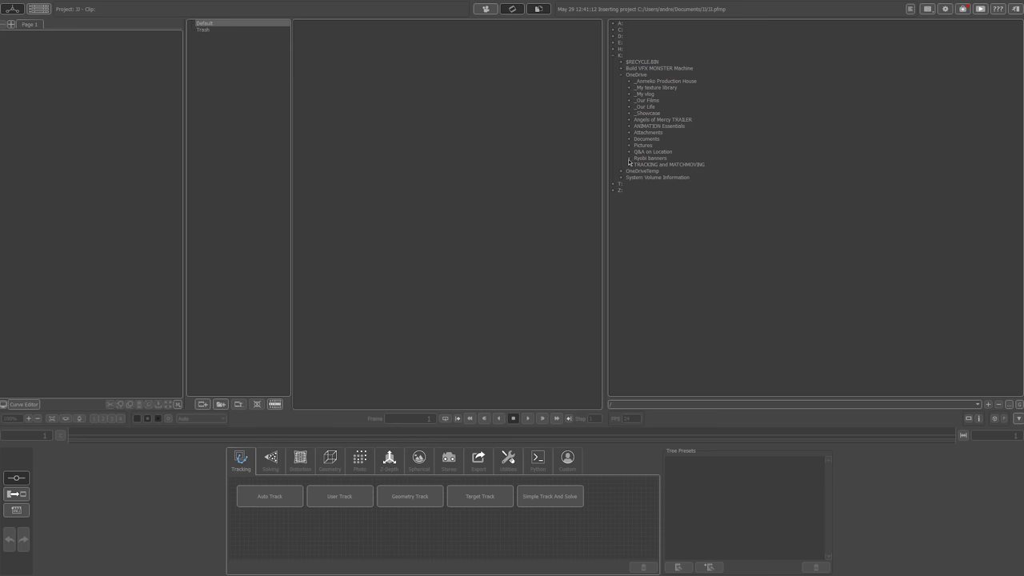
left_click_drag(646, 218, 48, 152)
key("space")
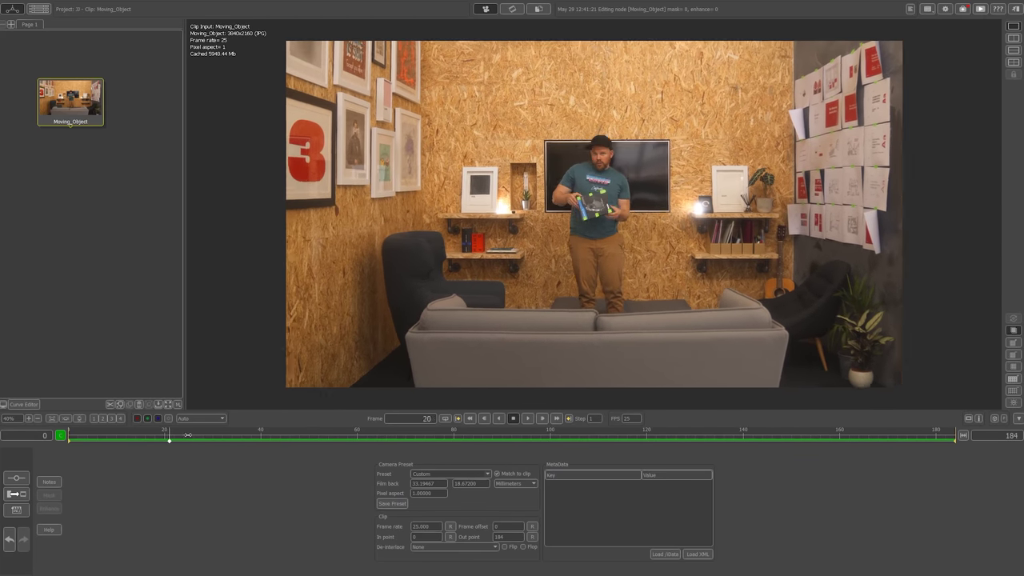
- Add an Auto Track node (Tracking menu) to the Moving_Object clip
right_click(88, 97)
mouse_move(115, 101)
left_click(185, 103)
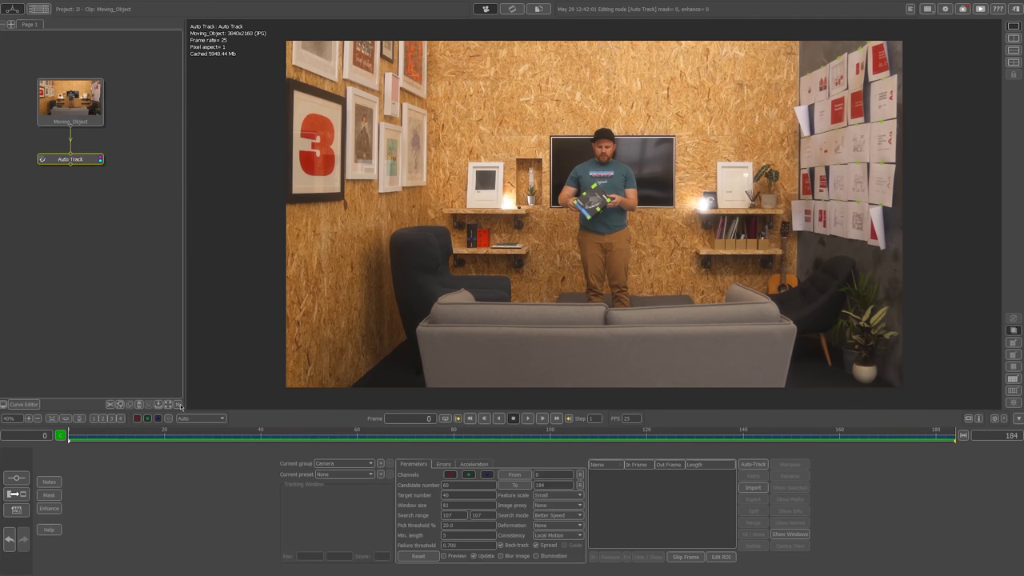
- Enable masking and draw a Bezier roto shape around the walking person
left_click(50, 495)
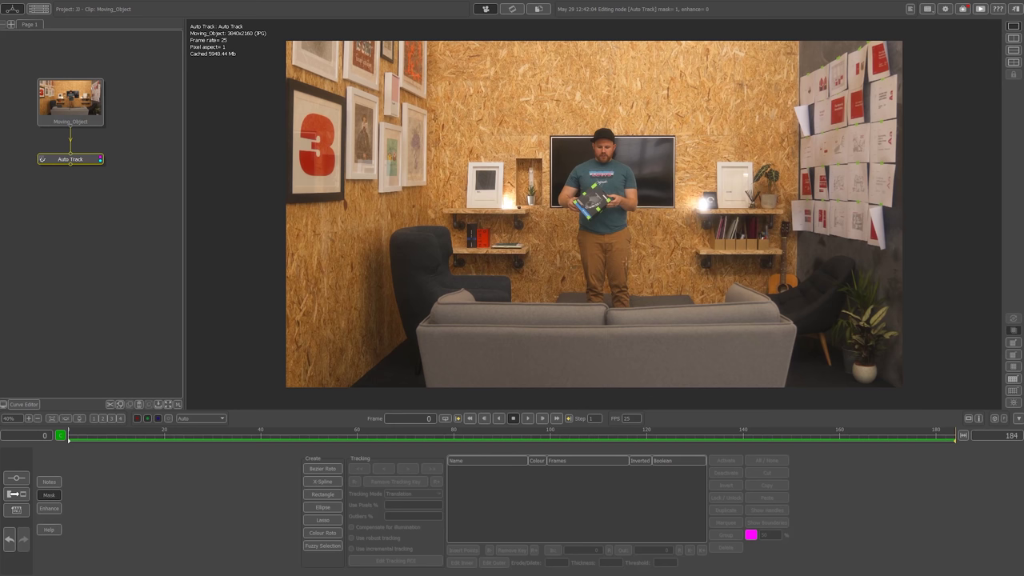
left_click(324, 470)
left_click(584, 317)
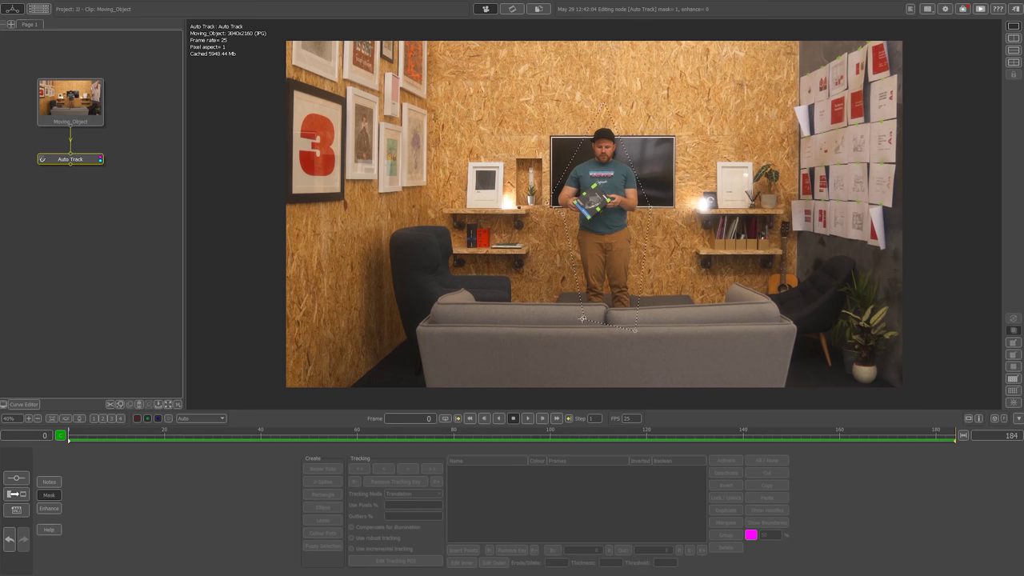
left_click(583, 318)
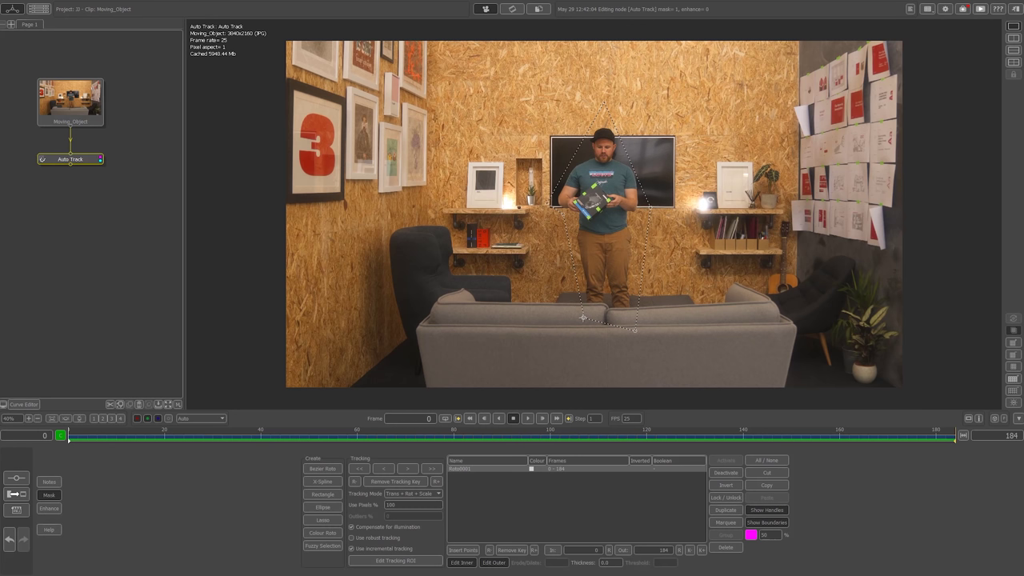
- Track the roto mask from frame 20 and widen it over the person's arm at frames 29 and 11
left_click(166, 438)
key("space")
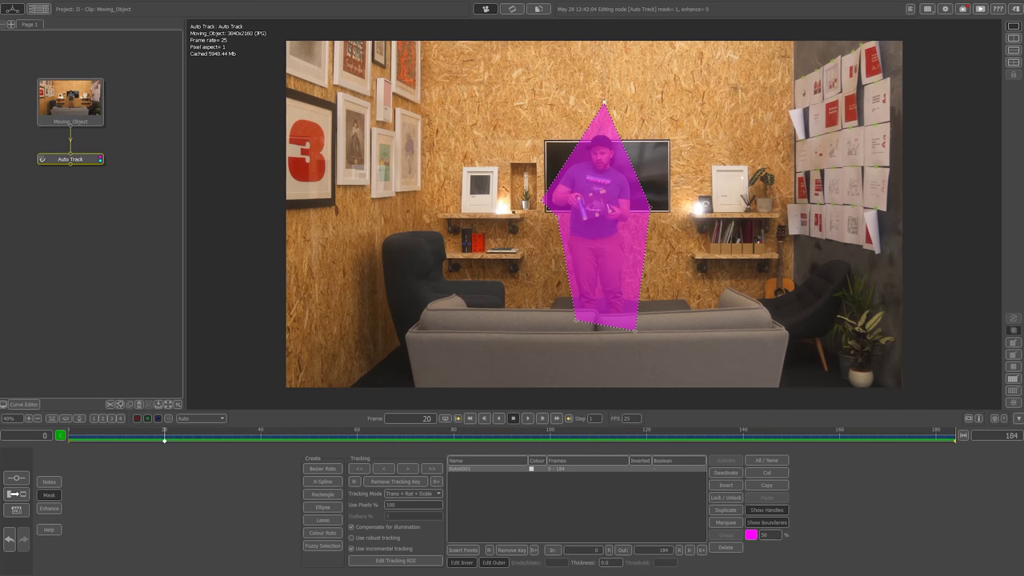
left_click_drag(360, 448, 216, 452)
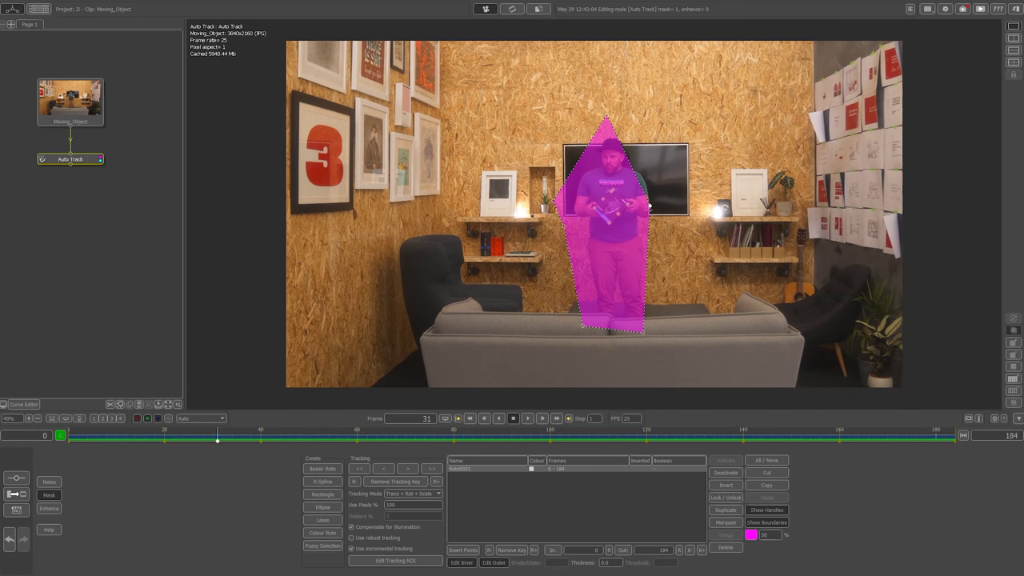
left_click_drag(649, 207, 663, 195)
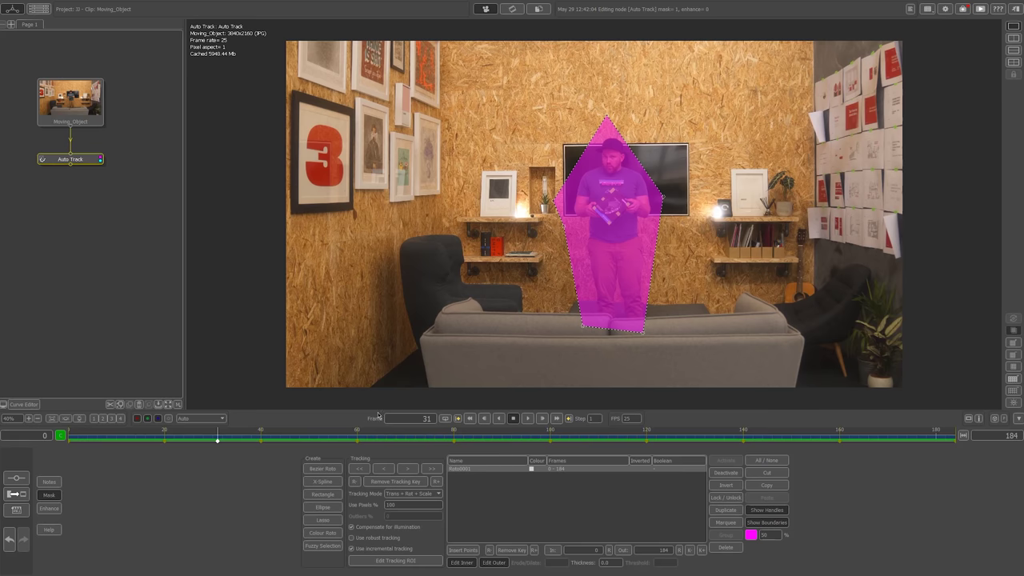
left_click_drag(217, 439, 123, 431)
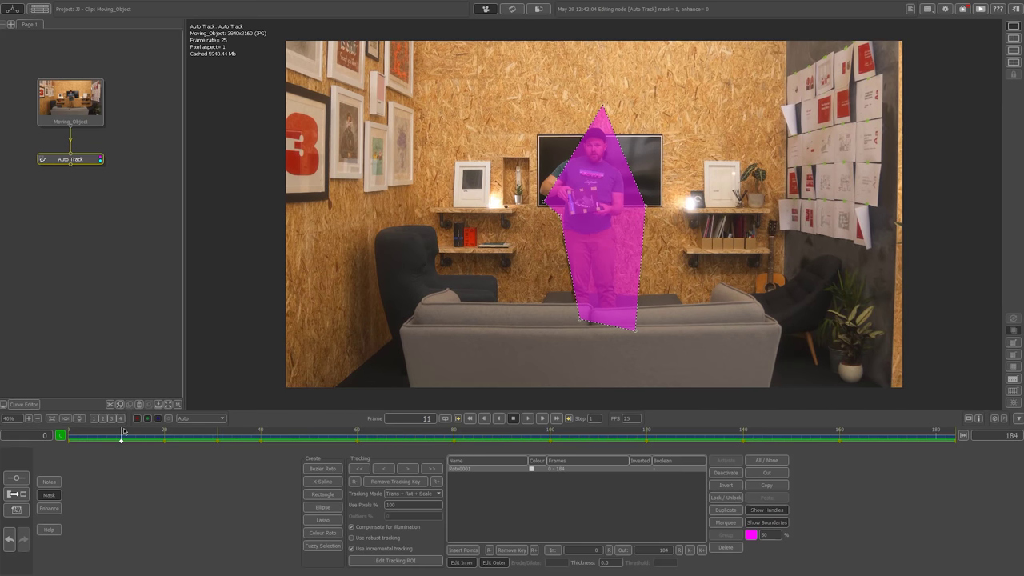
left_click_drag(546, 202, 530, 191)
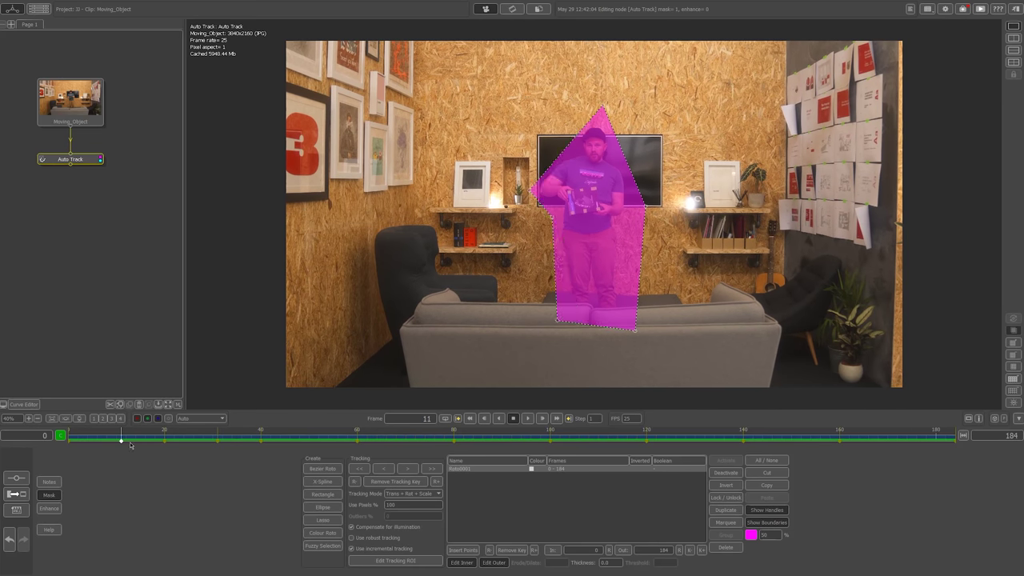
left_click_drag(121, 439, 69, 439)
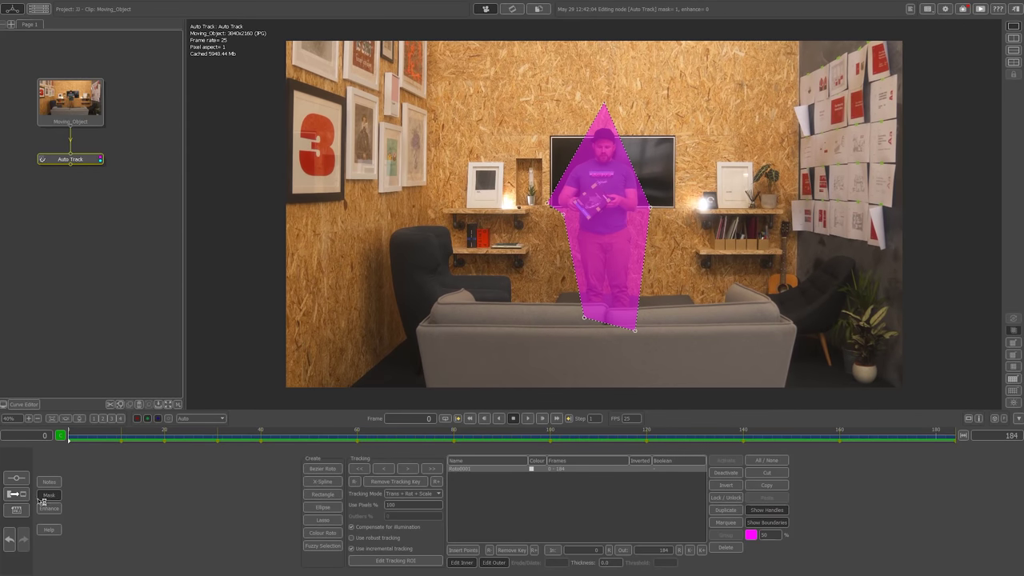
- Auto-track the room clip, then orient the scene to the Y axis with verticals upright, and play it back
left_click(43, 496)
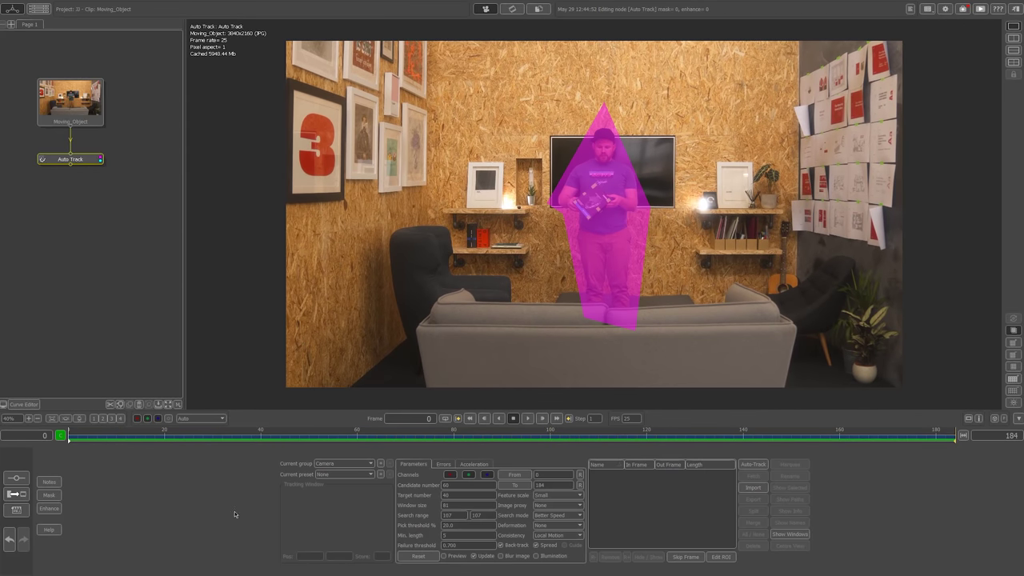
left_click(753, 464)
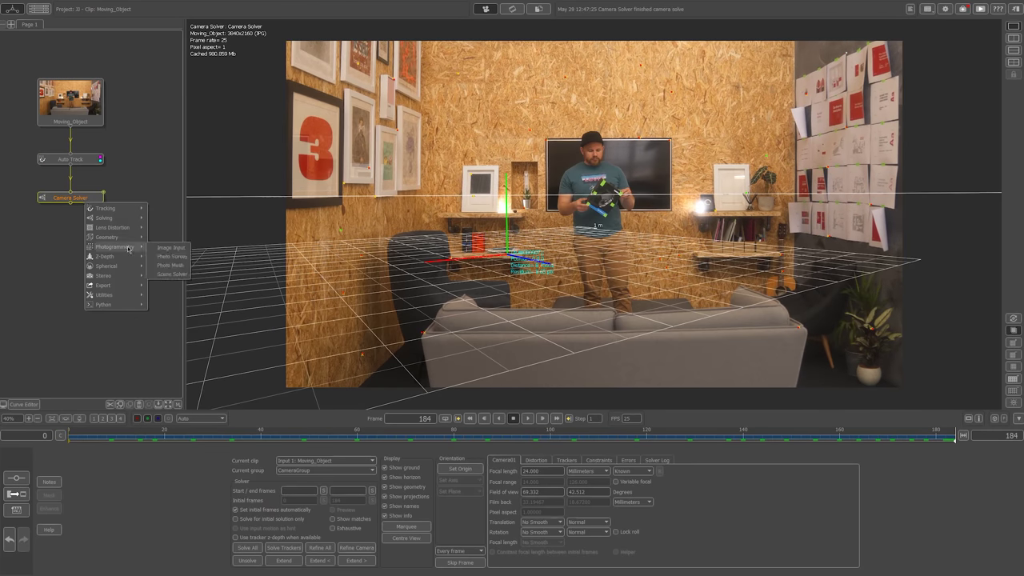
left_click(120, 240)
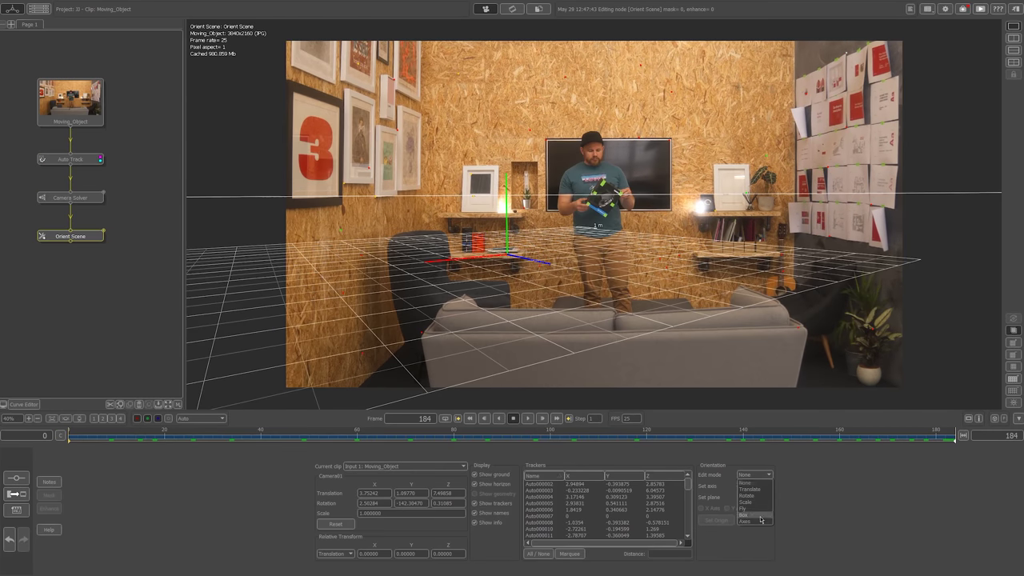
left_click(727, 508)
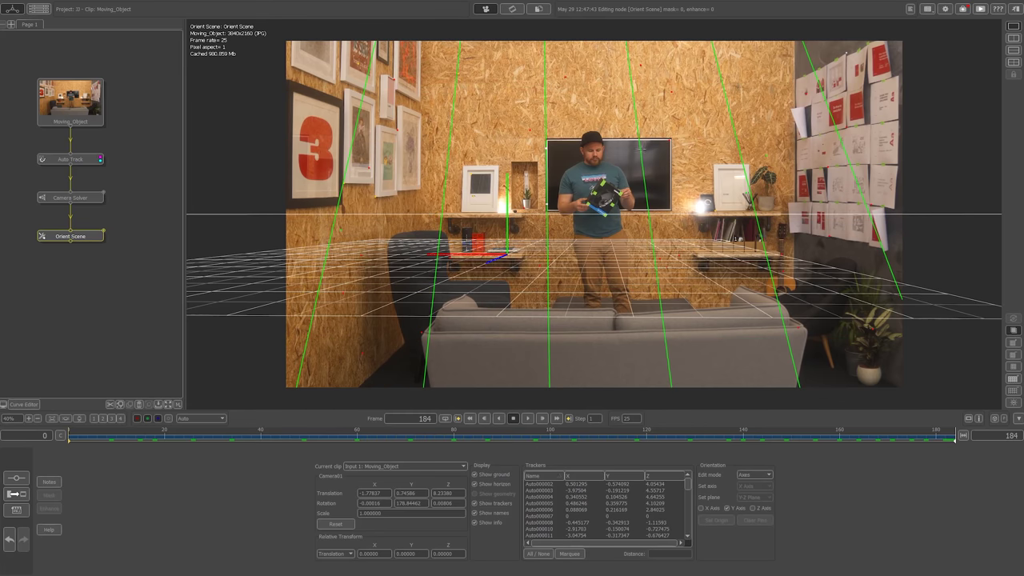
left_click_drag(736, 238, 736, 232)
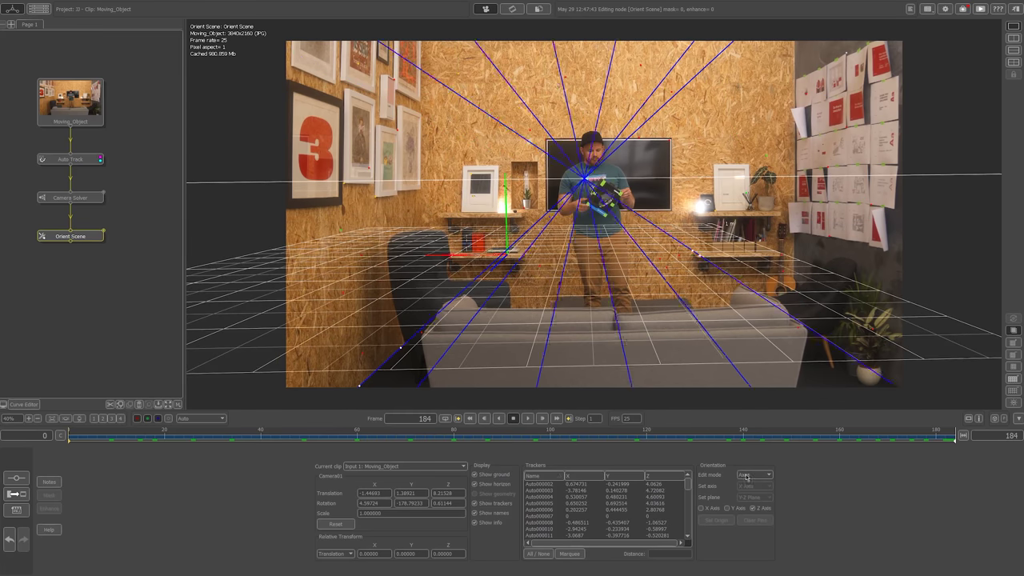
key("space")
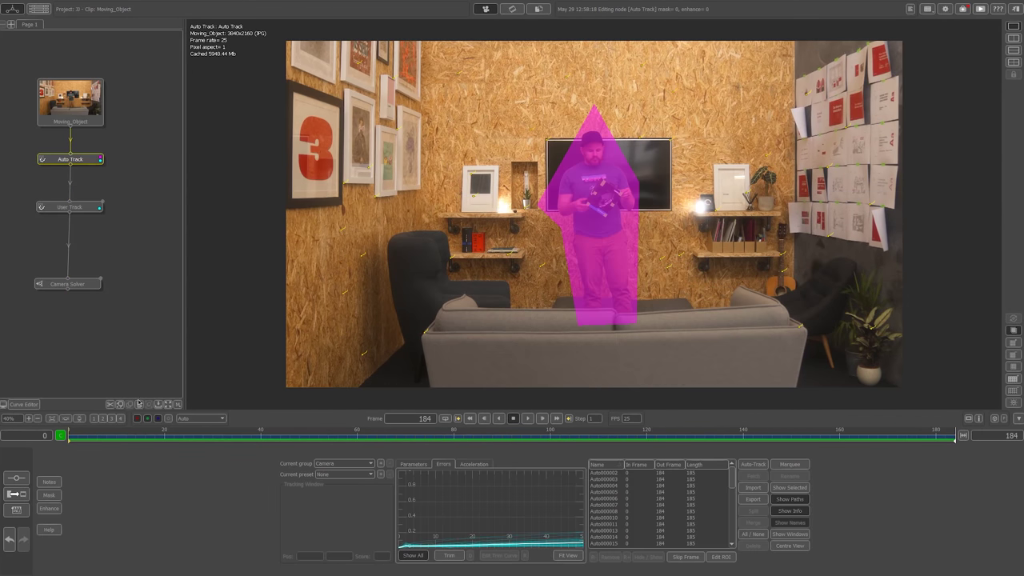
- Swap the Auto Track for a User Track fed by Moving_Object, adding sofa trackers tracked backward and forward
key("Delete")
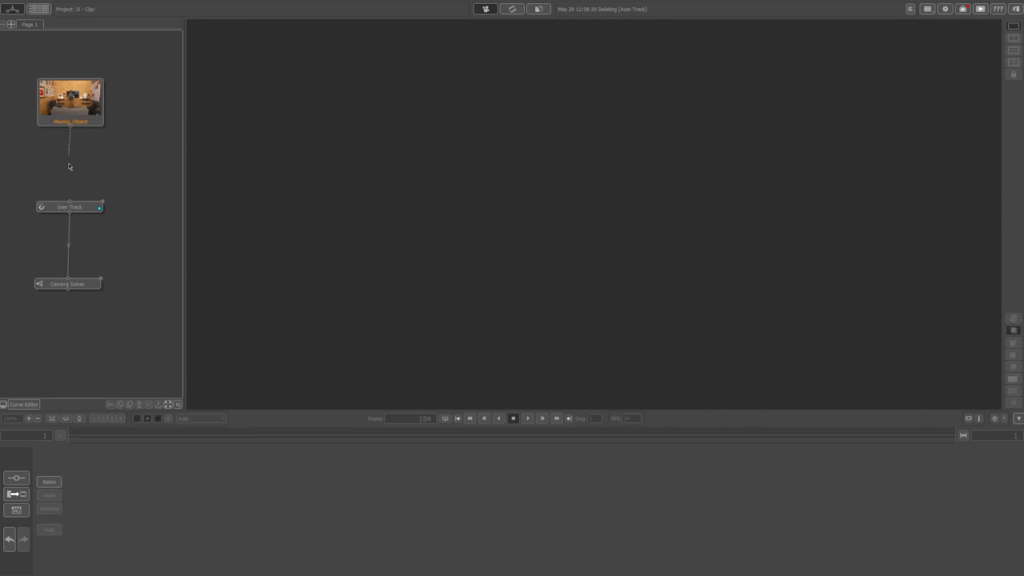
left_click_drag(69, 166, 70, 202)
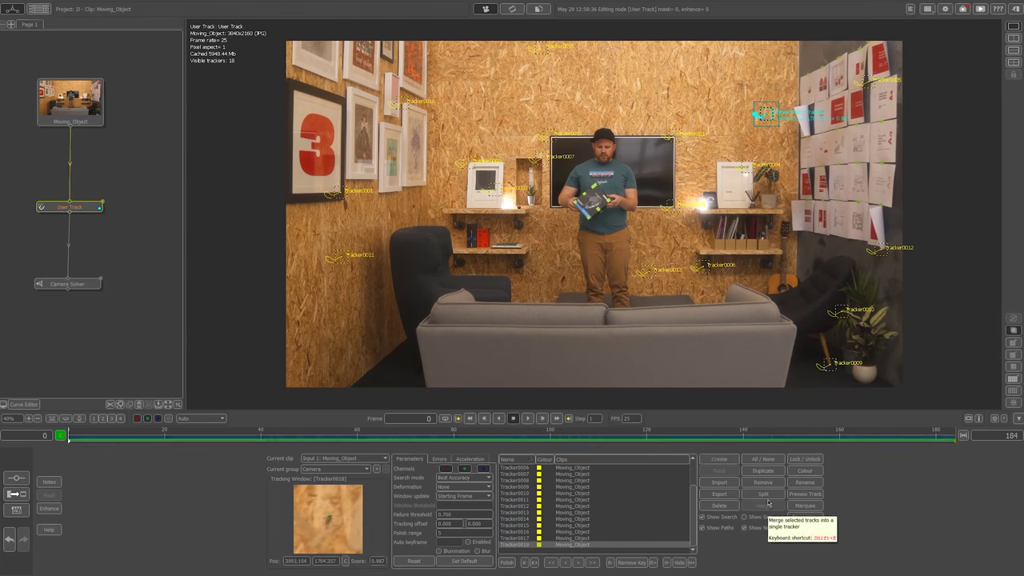
left_click(592, 562)
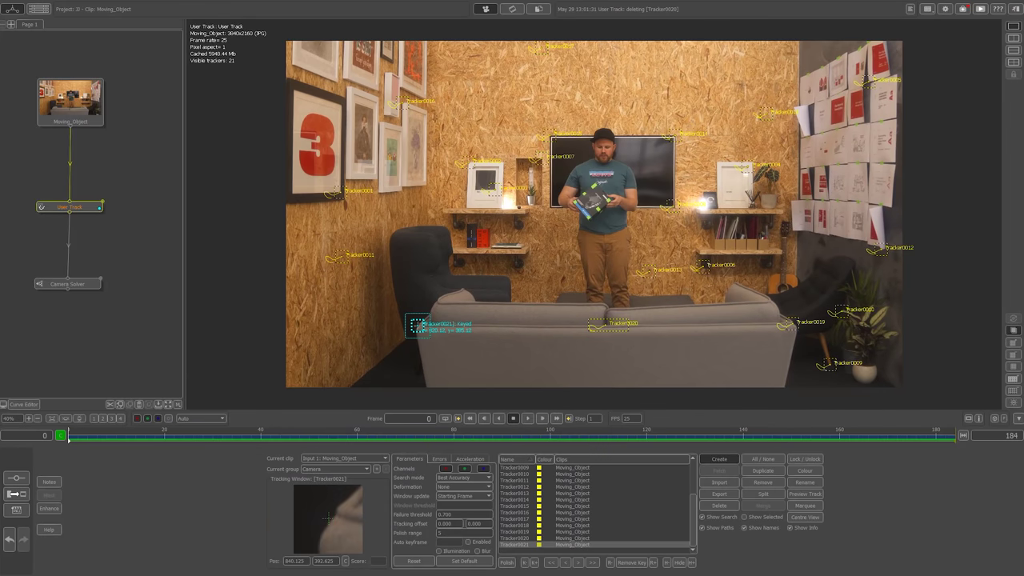
left_click(552, 562)
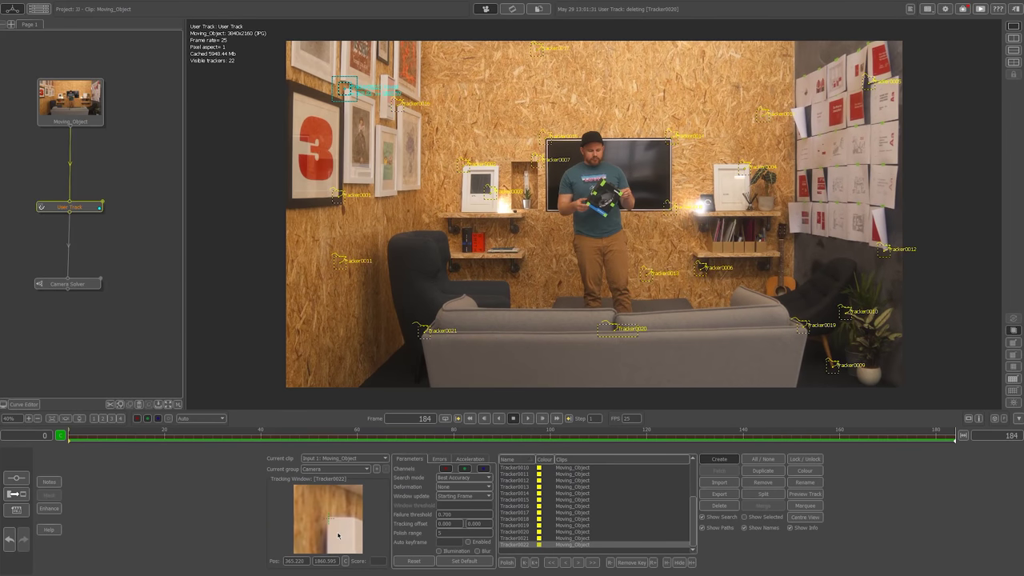
left_click(550, 562)
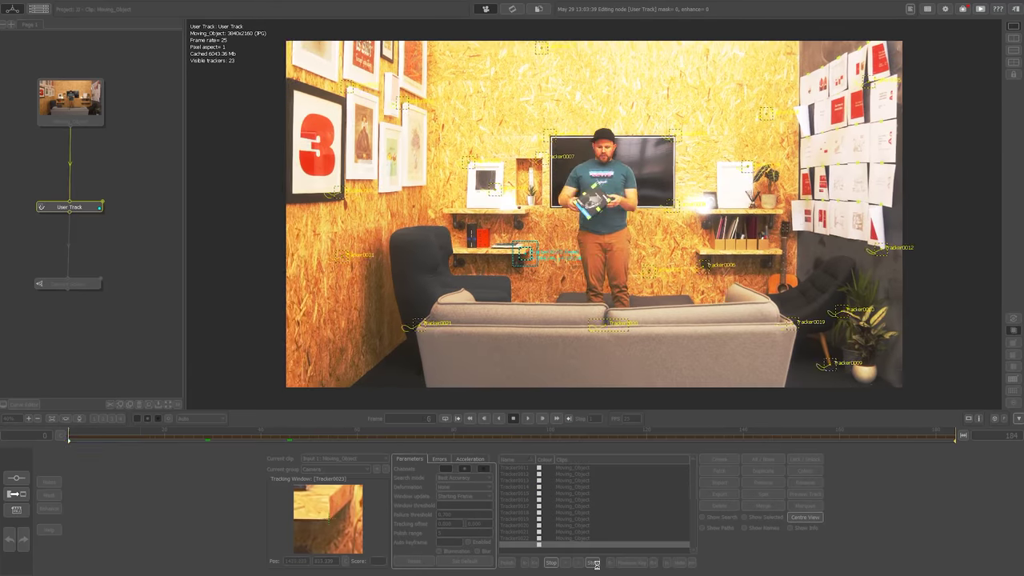
left_click(593, 562)
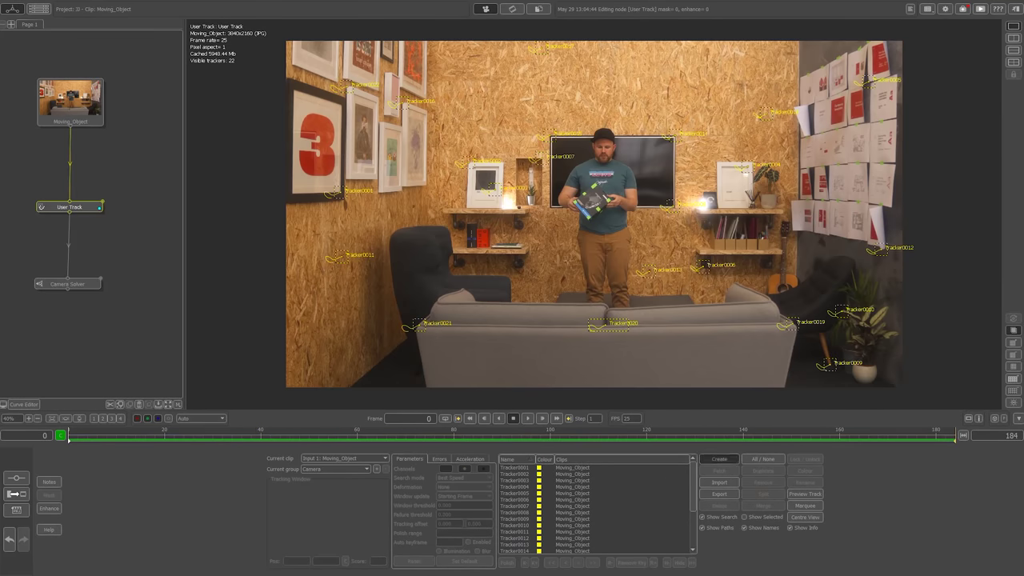
left_click(592, 562)
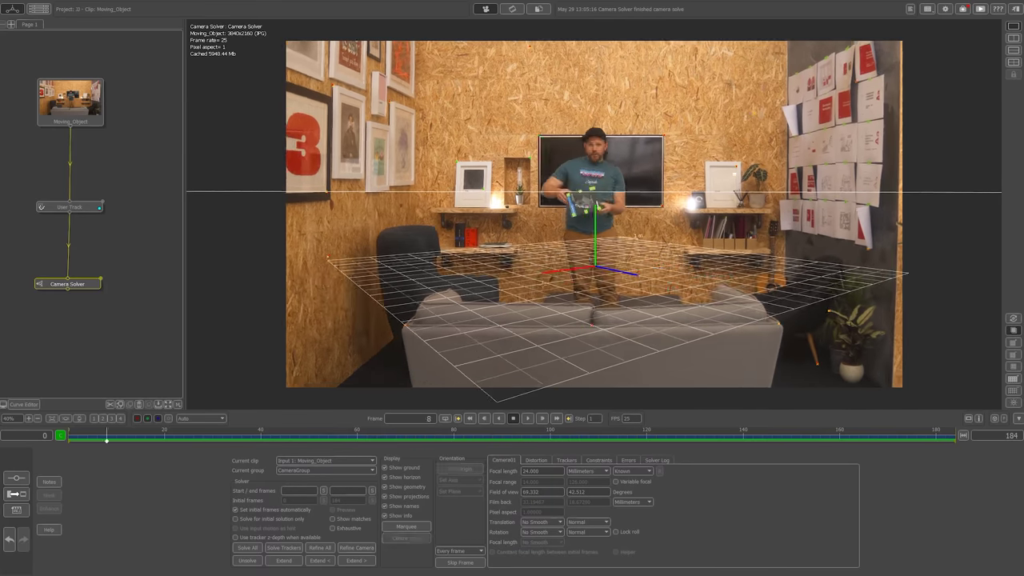
- Add an Orient Scene node after the Camera Solver in Translate mode, plus an Auto Track beside User Track
right_click(80, 282)
left_click(164, 370)
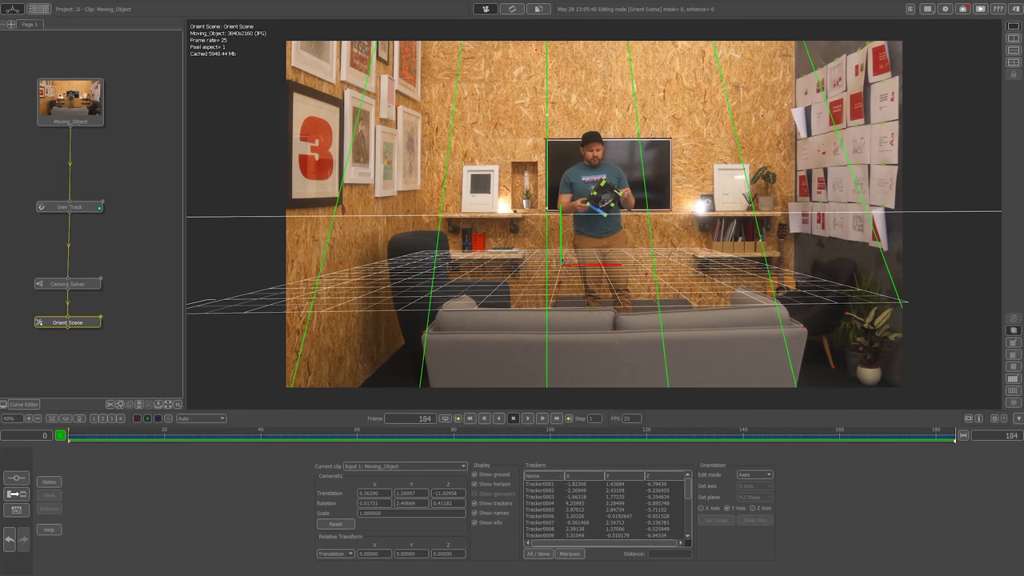
left_click(381, 436)
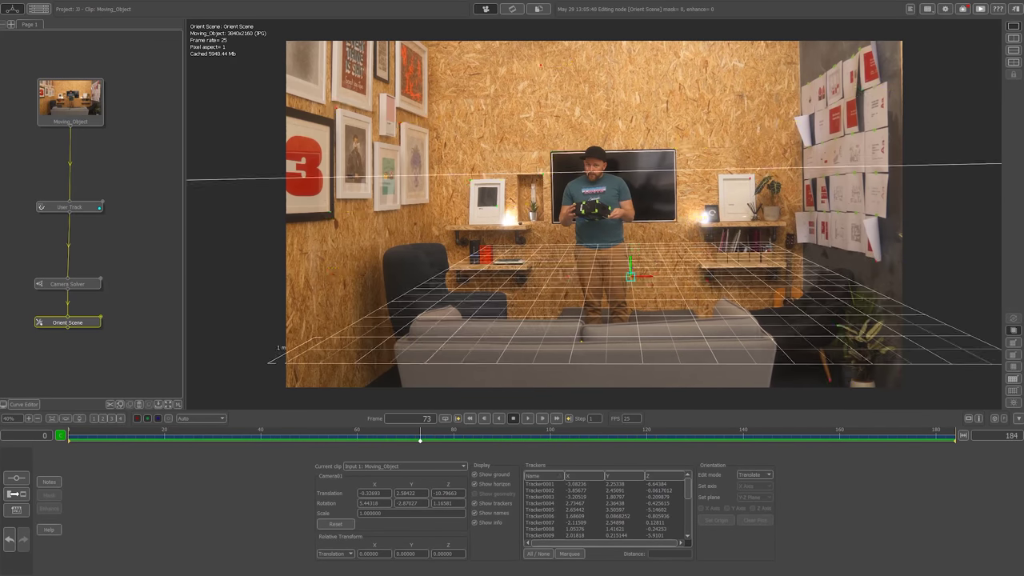
right_click(79, 207)
left_click(107, 222)
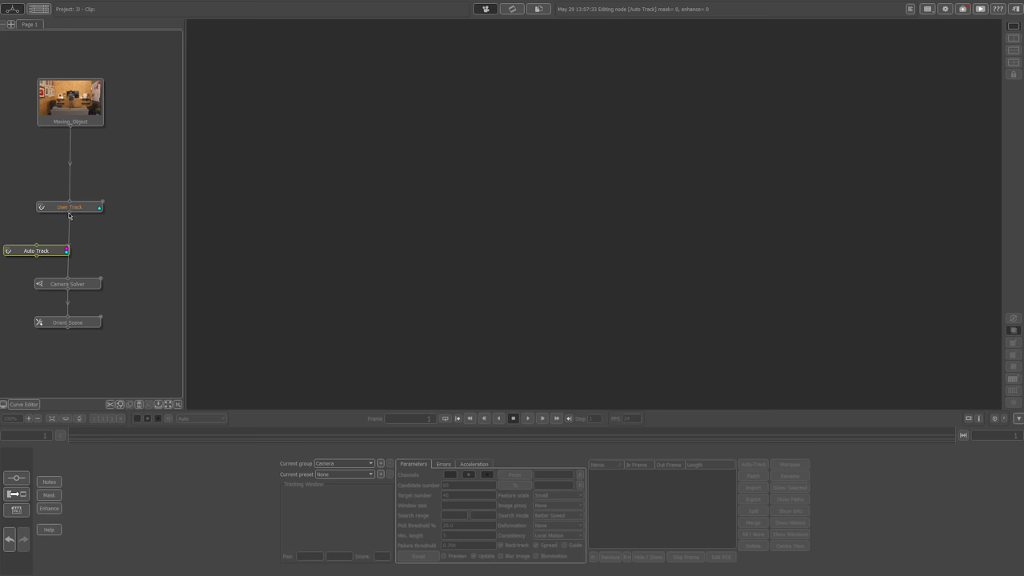
- Link the new Auto Track node to the User Track node
left_click(37, 251)
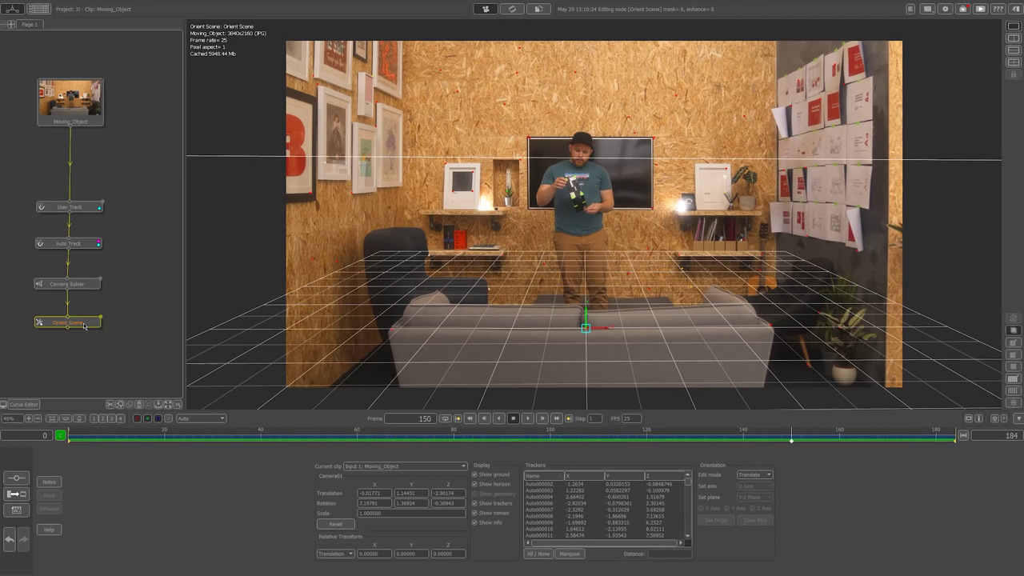
- Add User Track 1 after Orient Scene, return to frame 0, and keep BOX as the current tracker group
right_click(83, 322)
left_click(168, 326)
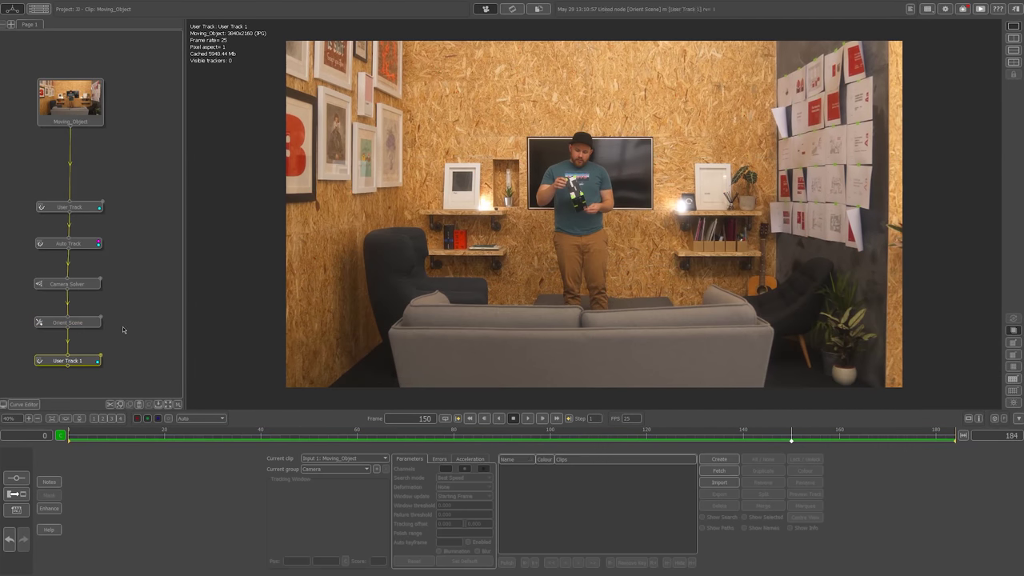
double_click(68, 363)
left_click_drag(130, 435, 2, 445)
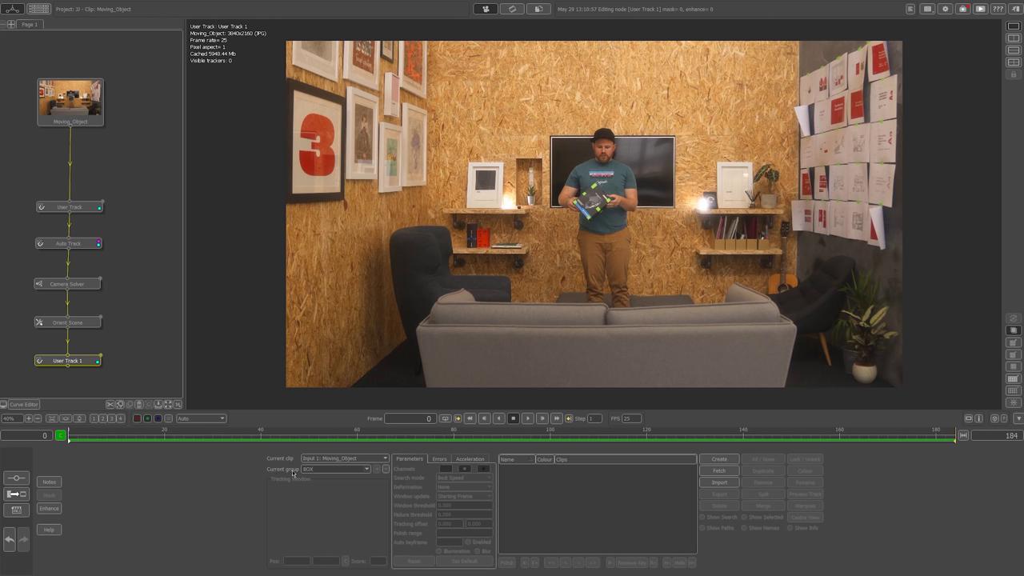
left_click(365, 470)
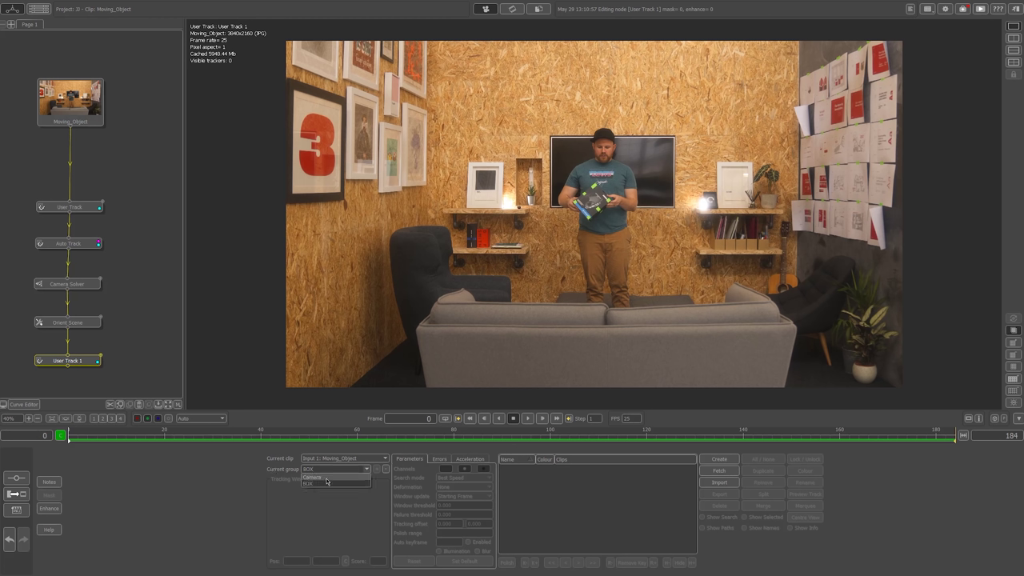
left_click(315, 481)
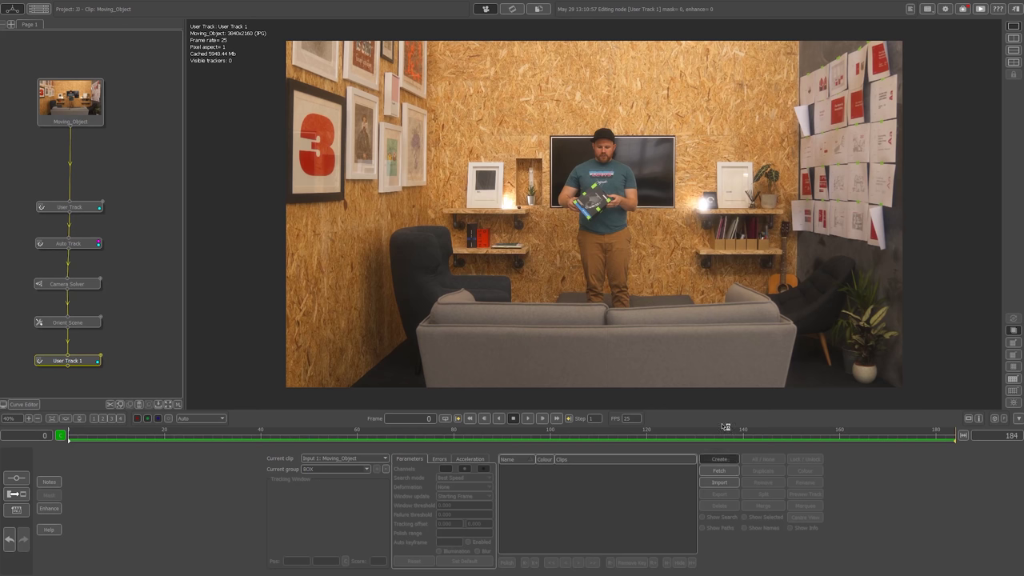
- Place trackers centred on the box's green markers and track them forward through the clip
left_click(576, 203)
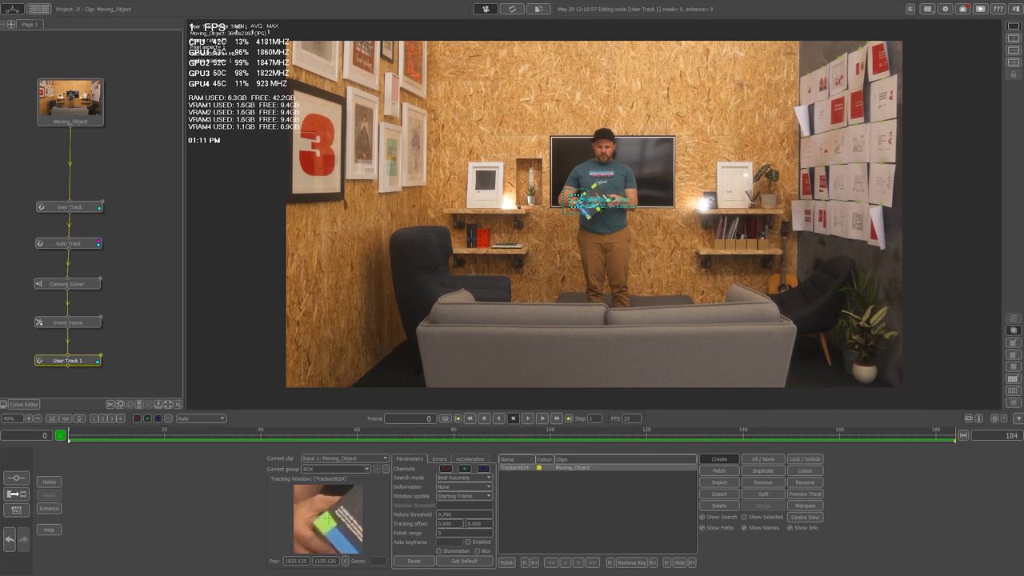
left_click_drag(351, 510, 351, 511)
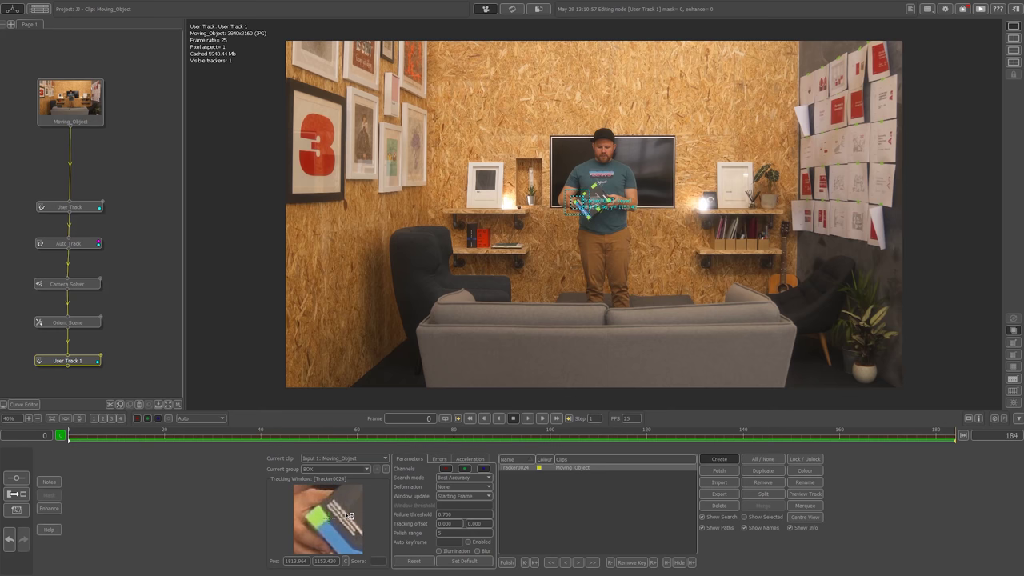
left_click(578, 562)
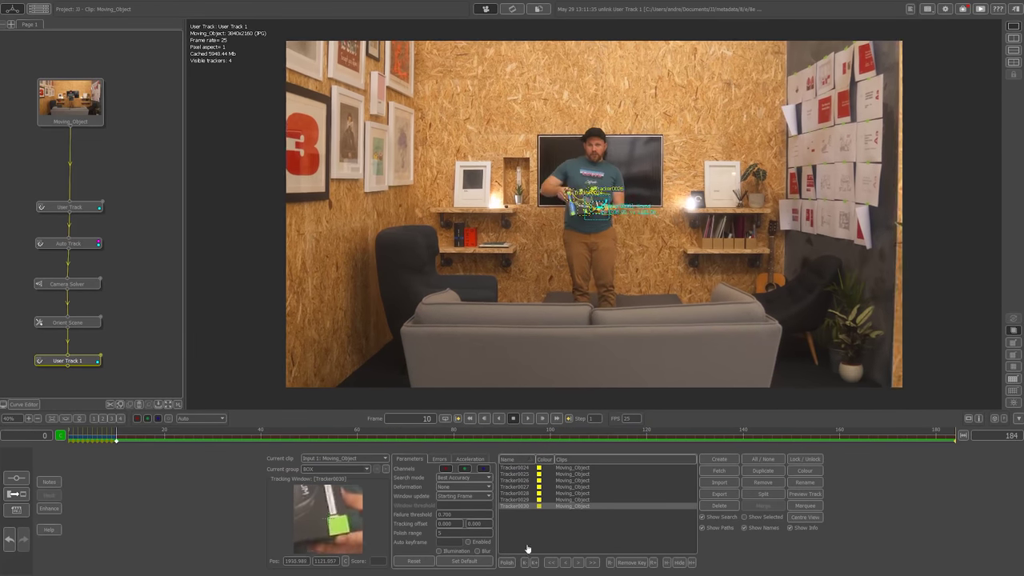
left_click(584, 562)
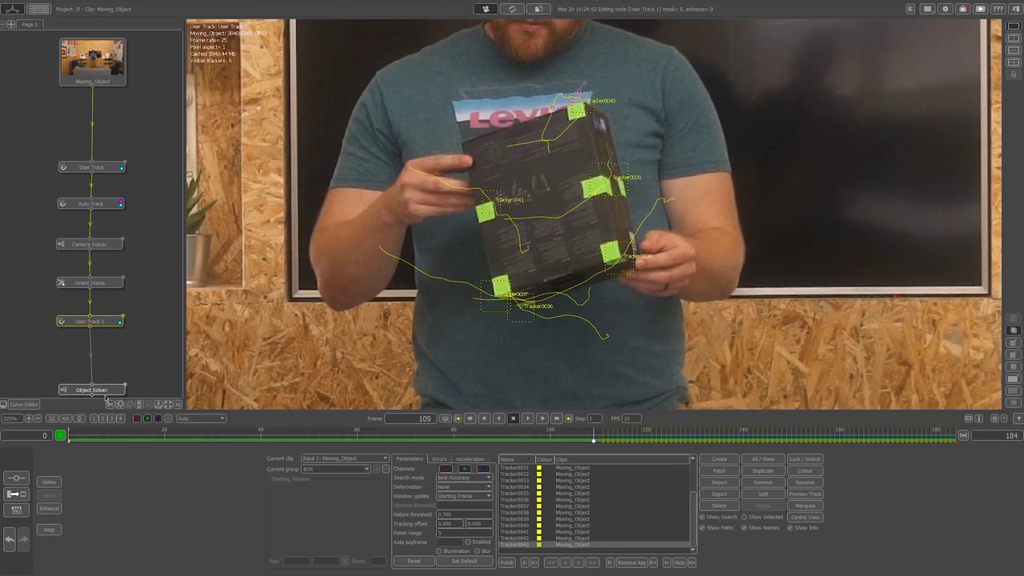
right_click(109, 324)
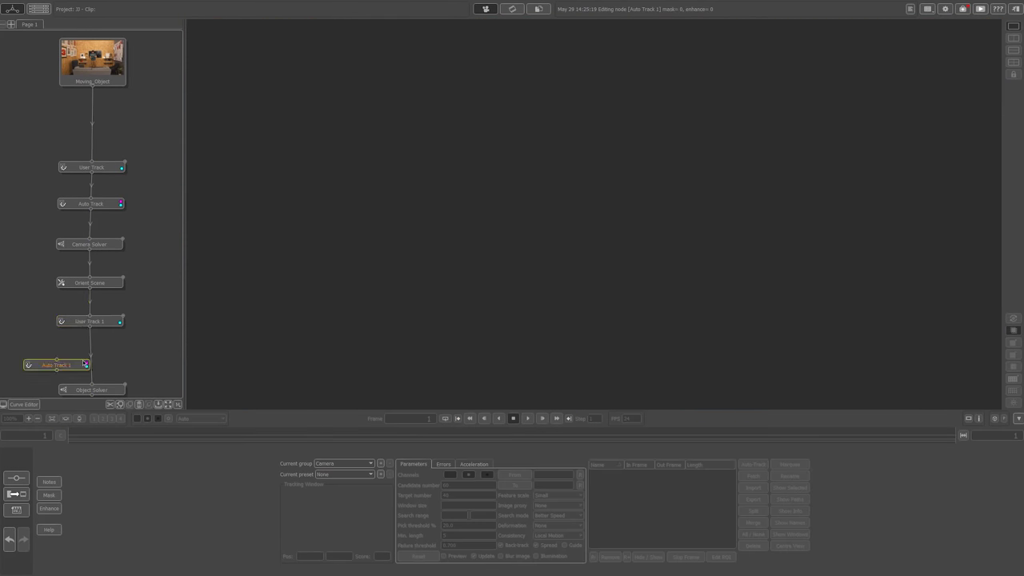
- Connect User Track 1 into Auto Track 1 and draw an inverted Bezier roto mask around the box
left_click_drag(69, 328, 124, 350)
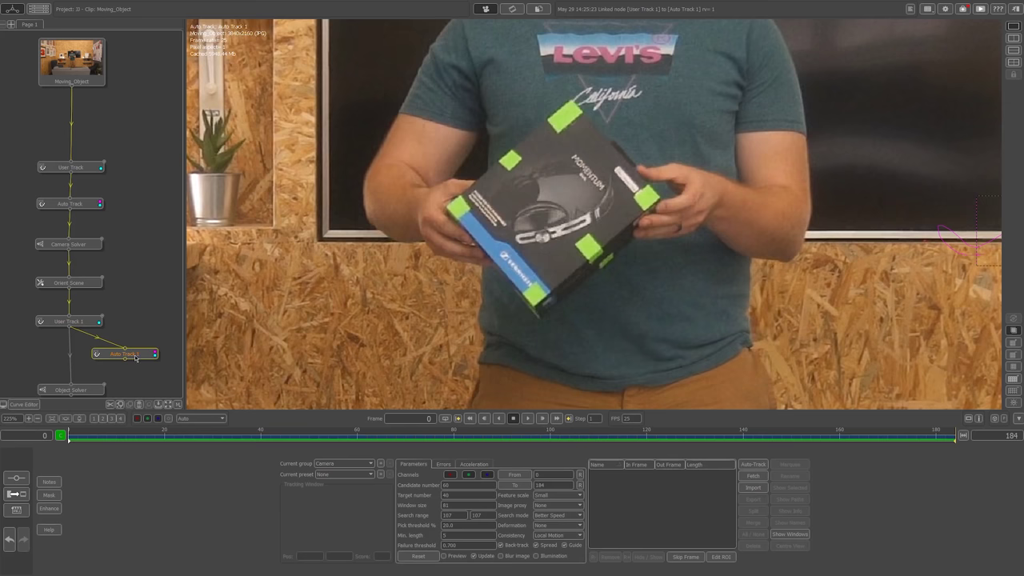
left_click(49, 495)
left_click(509, 513)
left_click(323, 467)
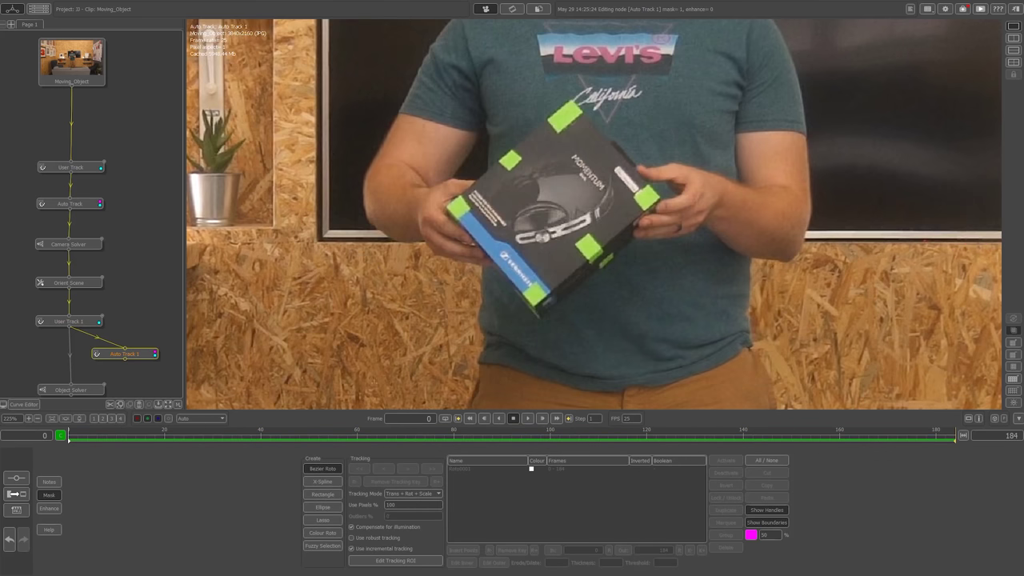
left_click(432, 207)
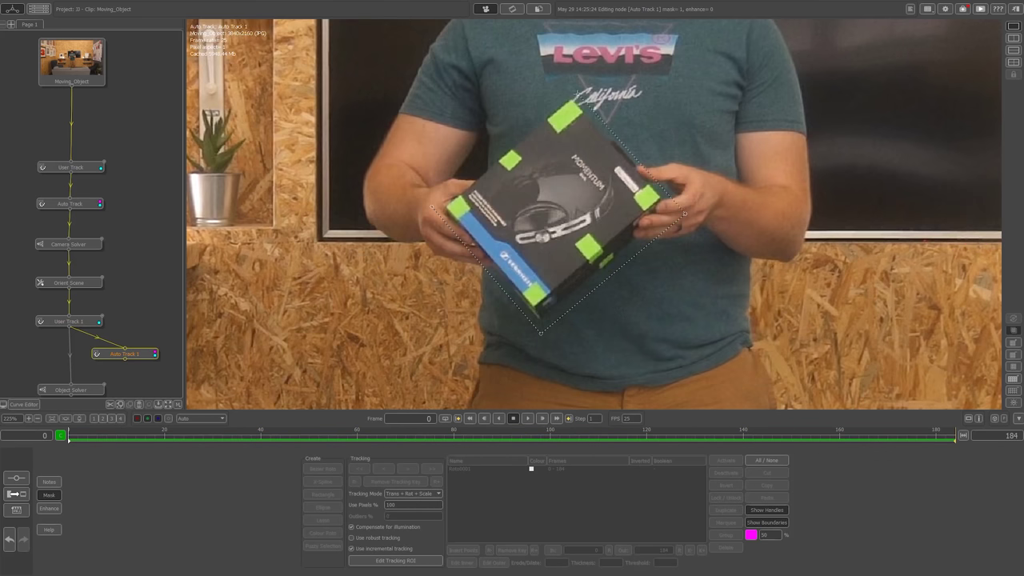
left_click(432, 207)
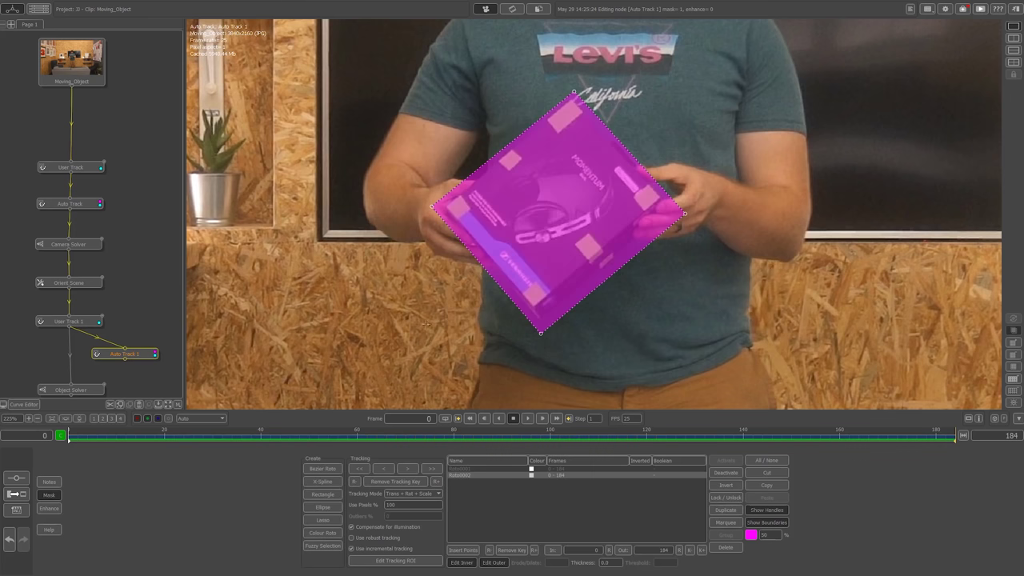
left_click(731, 486)
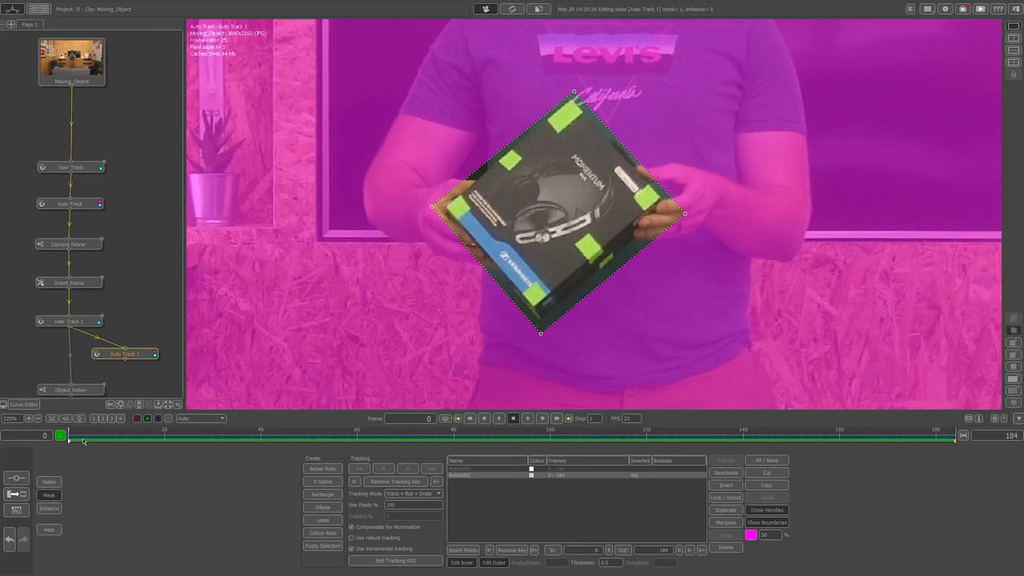
- Scrub from frame 10 to 80 to check the mask follows, then enable Marker Enhancement
left_click(118, 437)
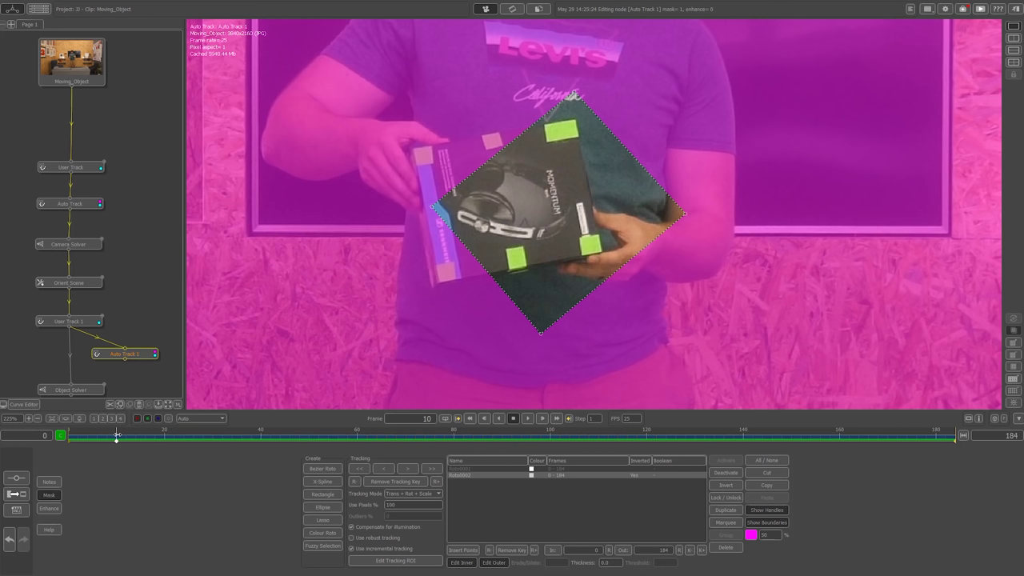
left_click_drag(117, 435, 886, 439)
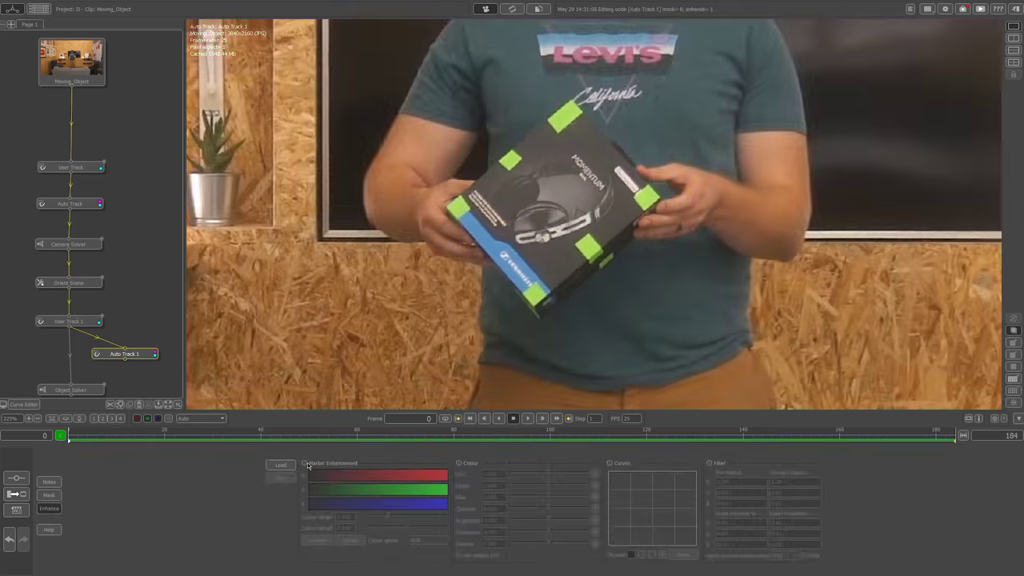
left_click(305, 463)
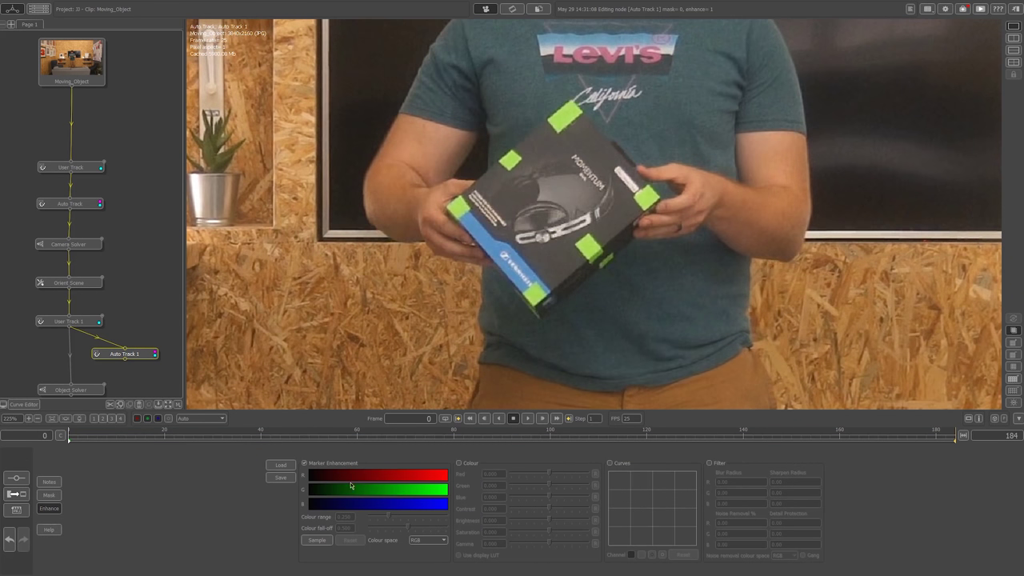
- Sample the green marker colour and widen the Colour range to 0.397
left_click(318, 540)
left_click(589, 248)
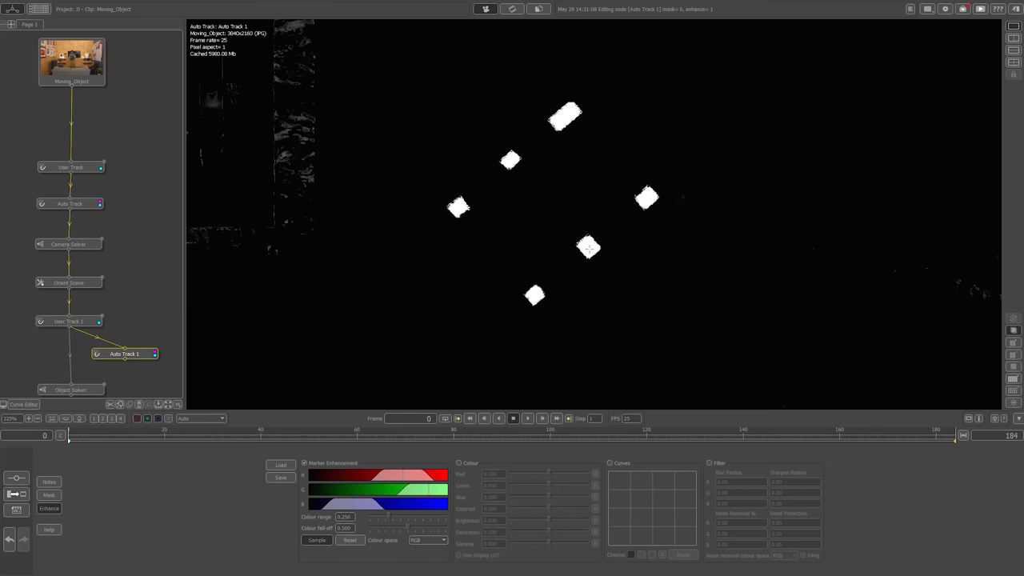
mouse_move(393, 515)
left_mouse_down()
mouse_move(409, 516)
mouse_move(401, 518)
left_mouse_up()
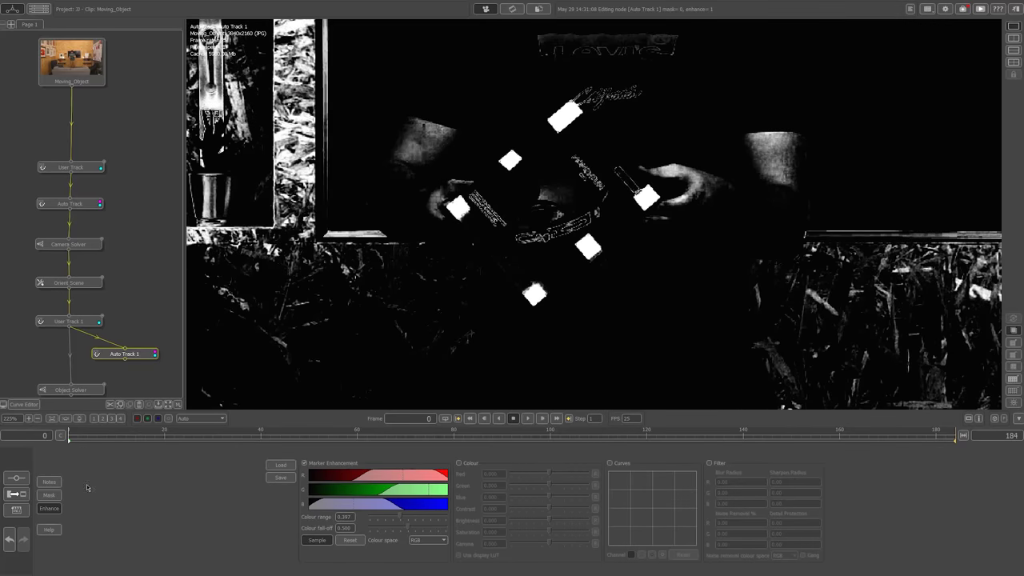
- Auto-track the masked box, replacing the existing automatic tracks
left_click(49, 508)
left_click(752, 464)
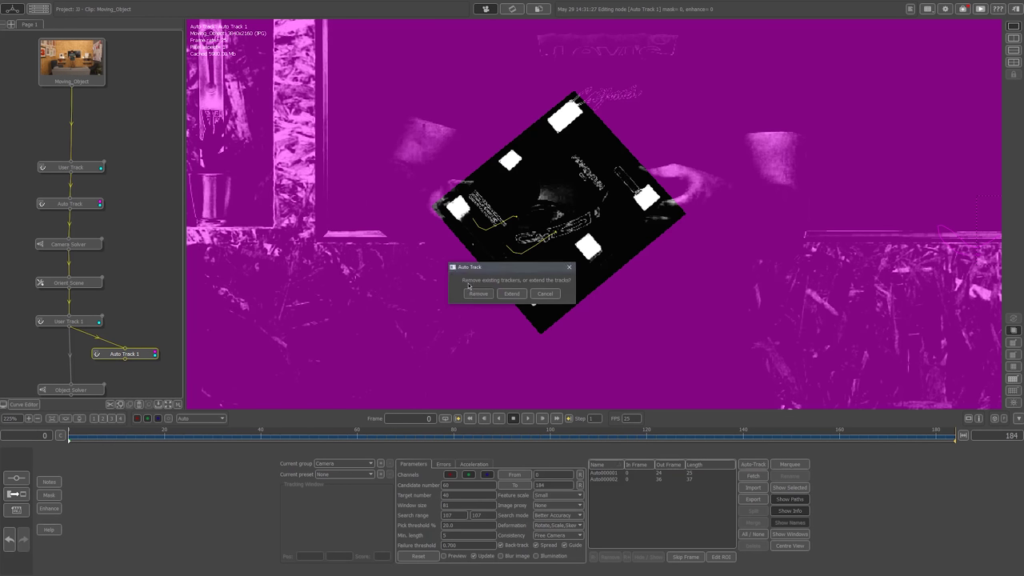
left_click(480, 293)
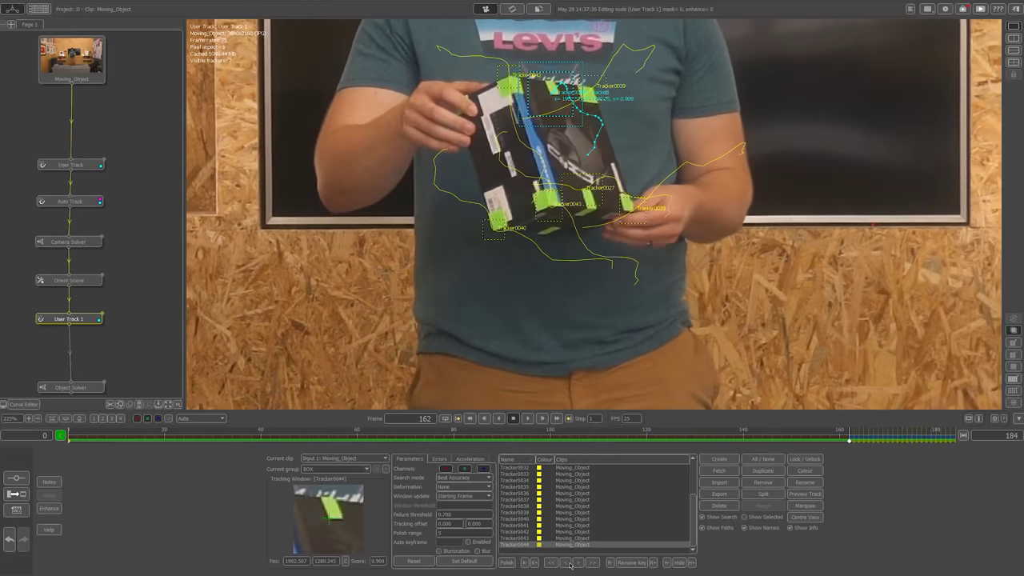
- Review the box trackers around frame 165, jump back to frame 0, then move to frame 144
mouse_move(849, 438)
left_mouse_down()
mouse_move(872, 438)
mouse_move(208, 438)
mouse_move(834, 438)
left_mouse_up()
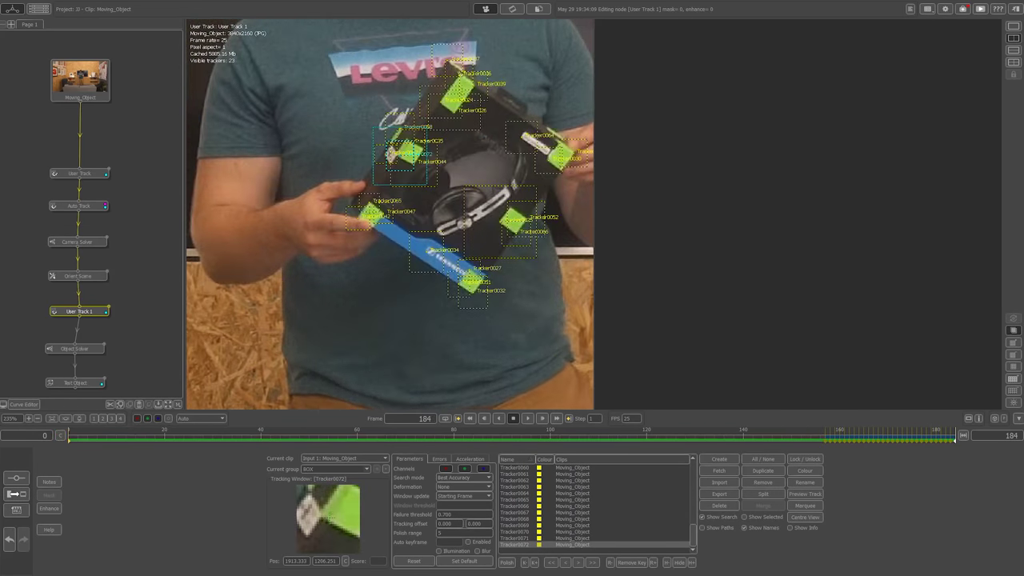
key("Home")
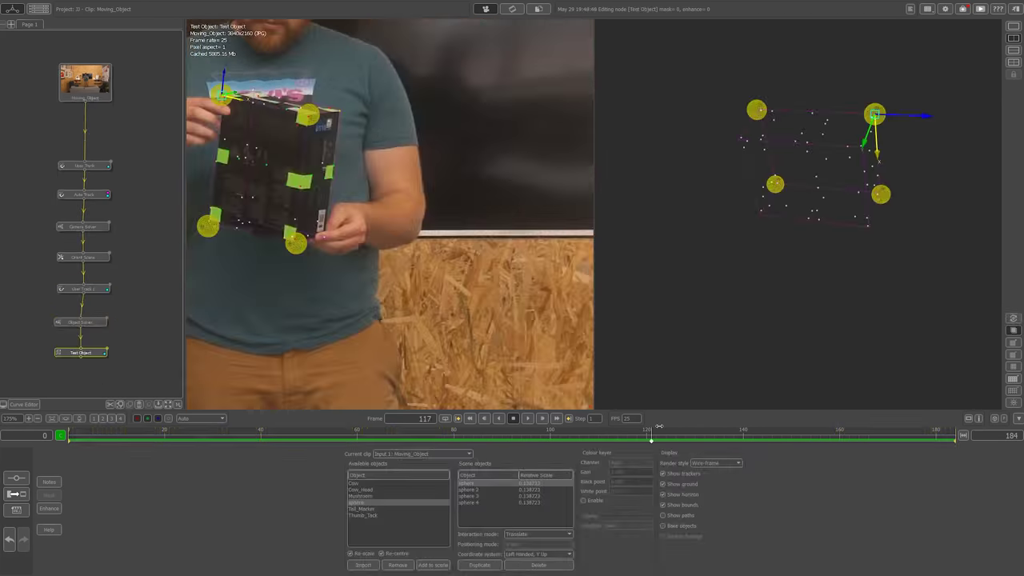
left_click_drag(658, 429, 762, 436)
- Add three more spheres onto the box corners and scrub the clip to confirm they stay attached
left_click(494, 563)
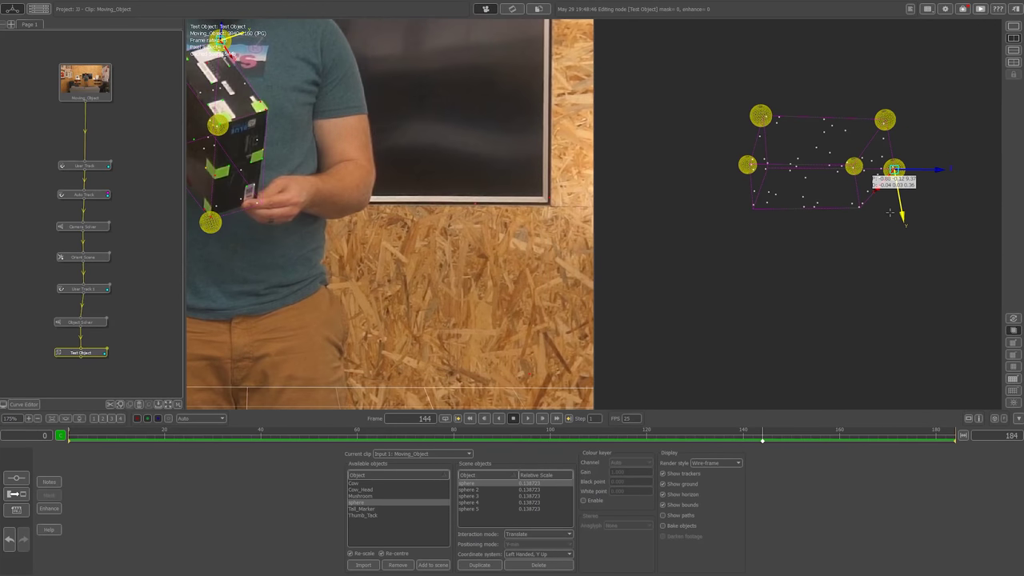
left_click(497, 562)
left_click_drag(894, 169, 767, 164)
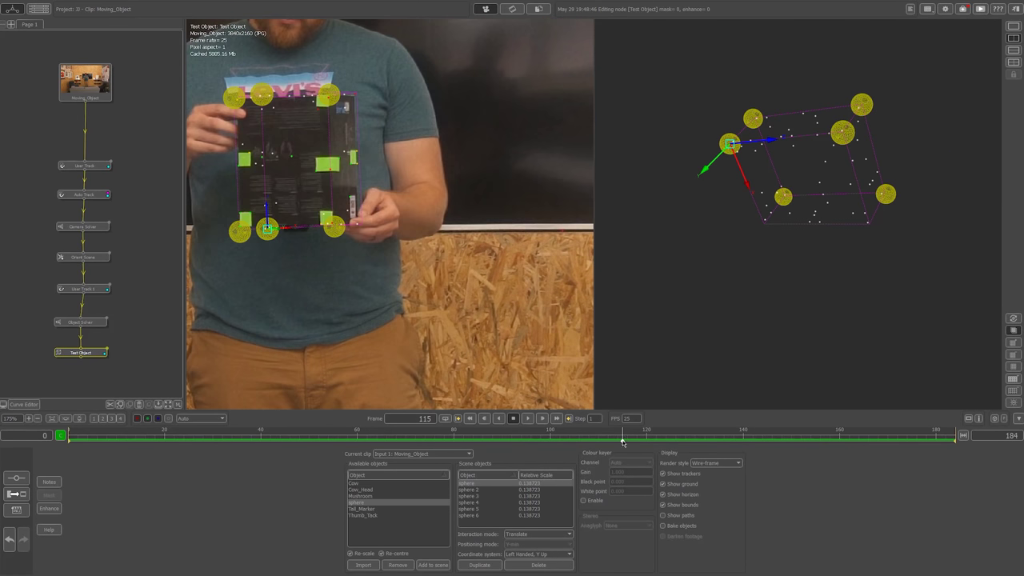
left_click_drag(754, 148, 869, 226)
left_click(480, 564)
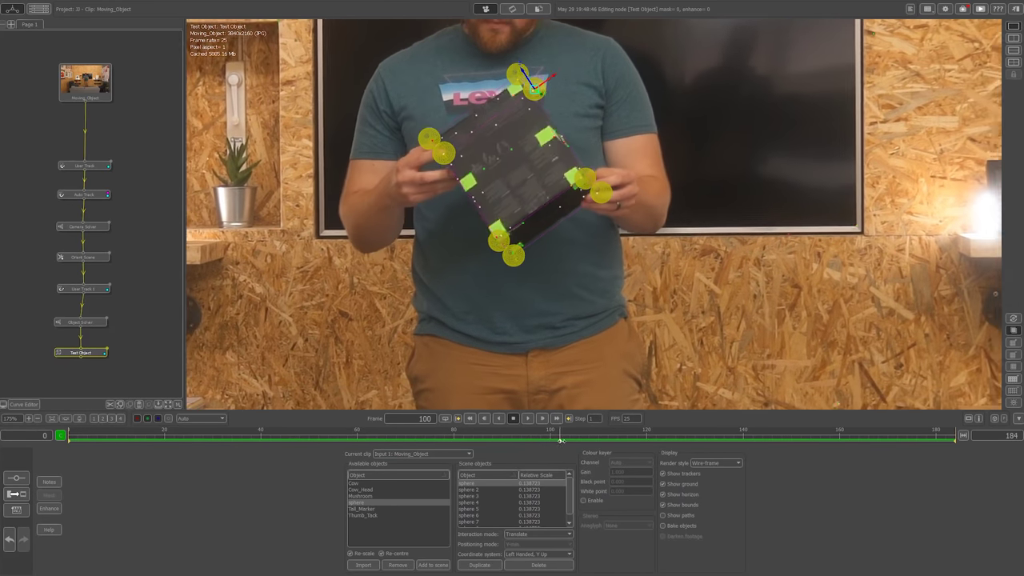
left_click_drag(653, 440, 783, 442)
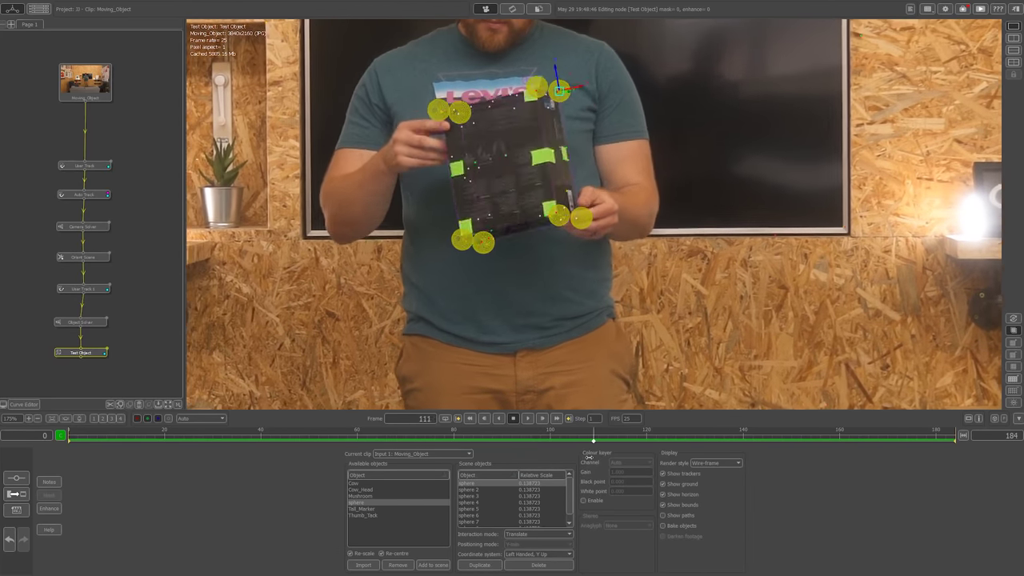
left_click_drag(588, 456, 547, 457)
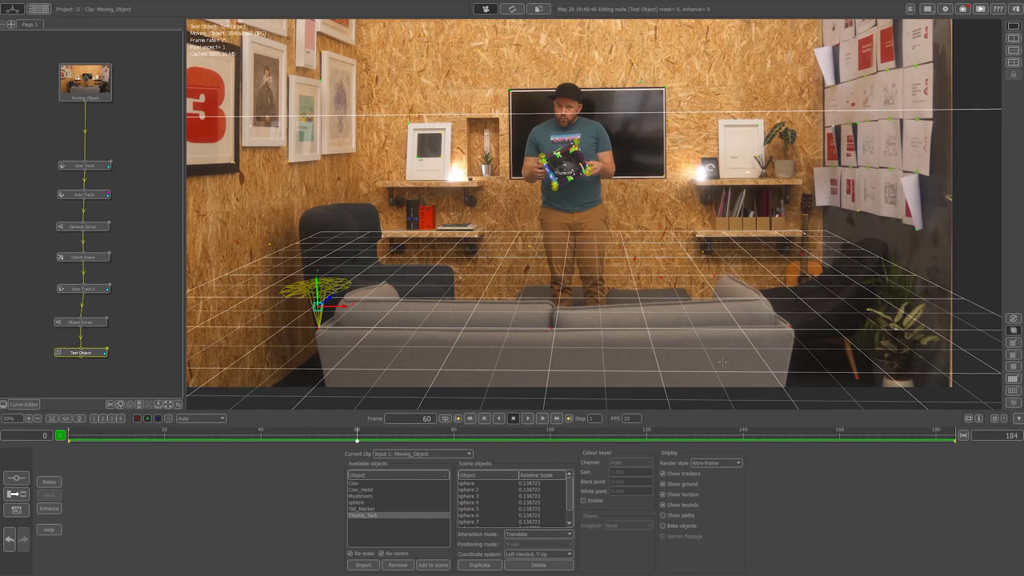
- Place the thumb-tack at selected floor features by its Y-min and duplicate it for another spot
left_click(537, 533)
left_click(537, 503)
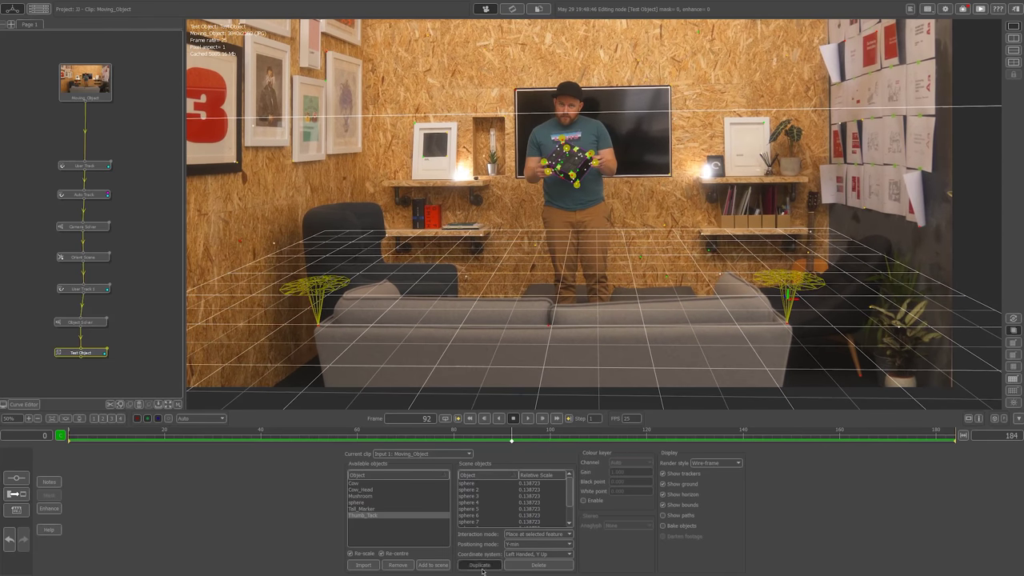
left_click(480, 564)
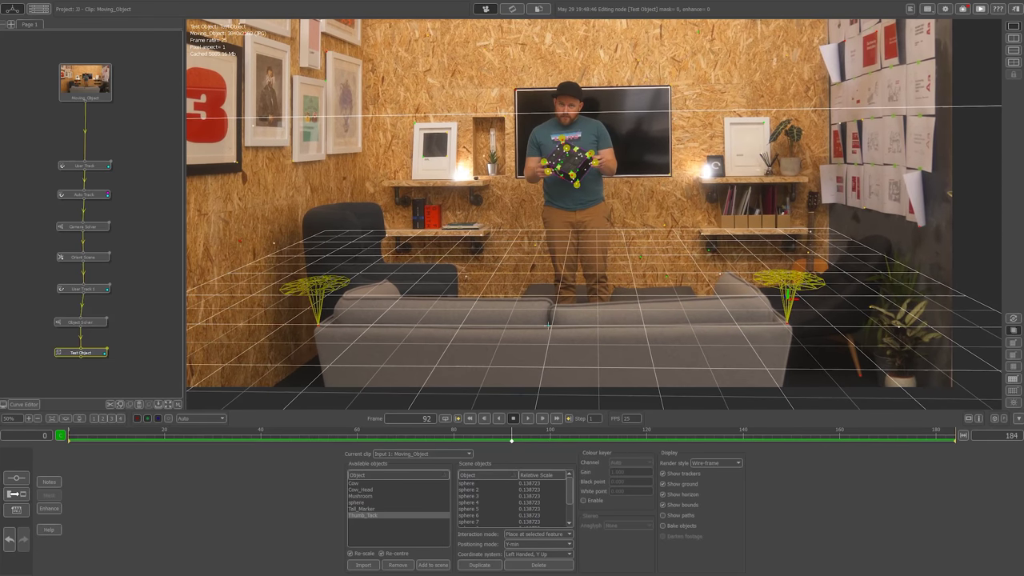